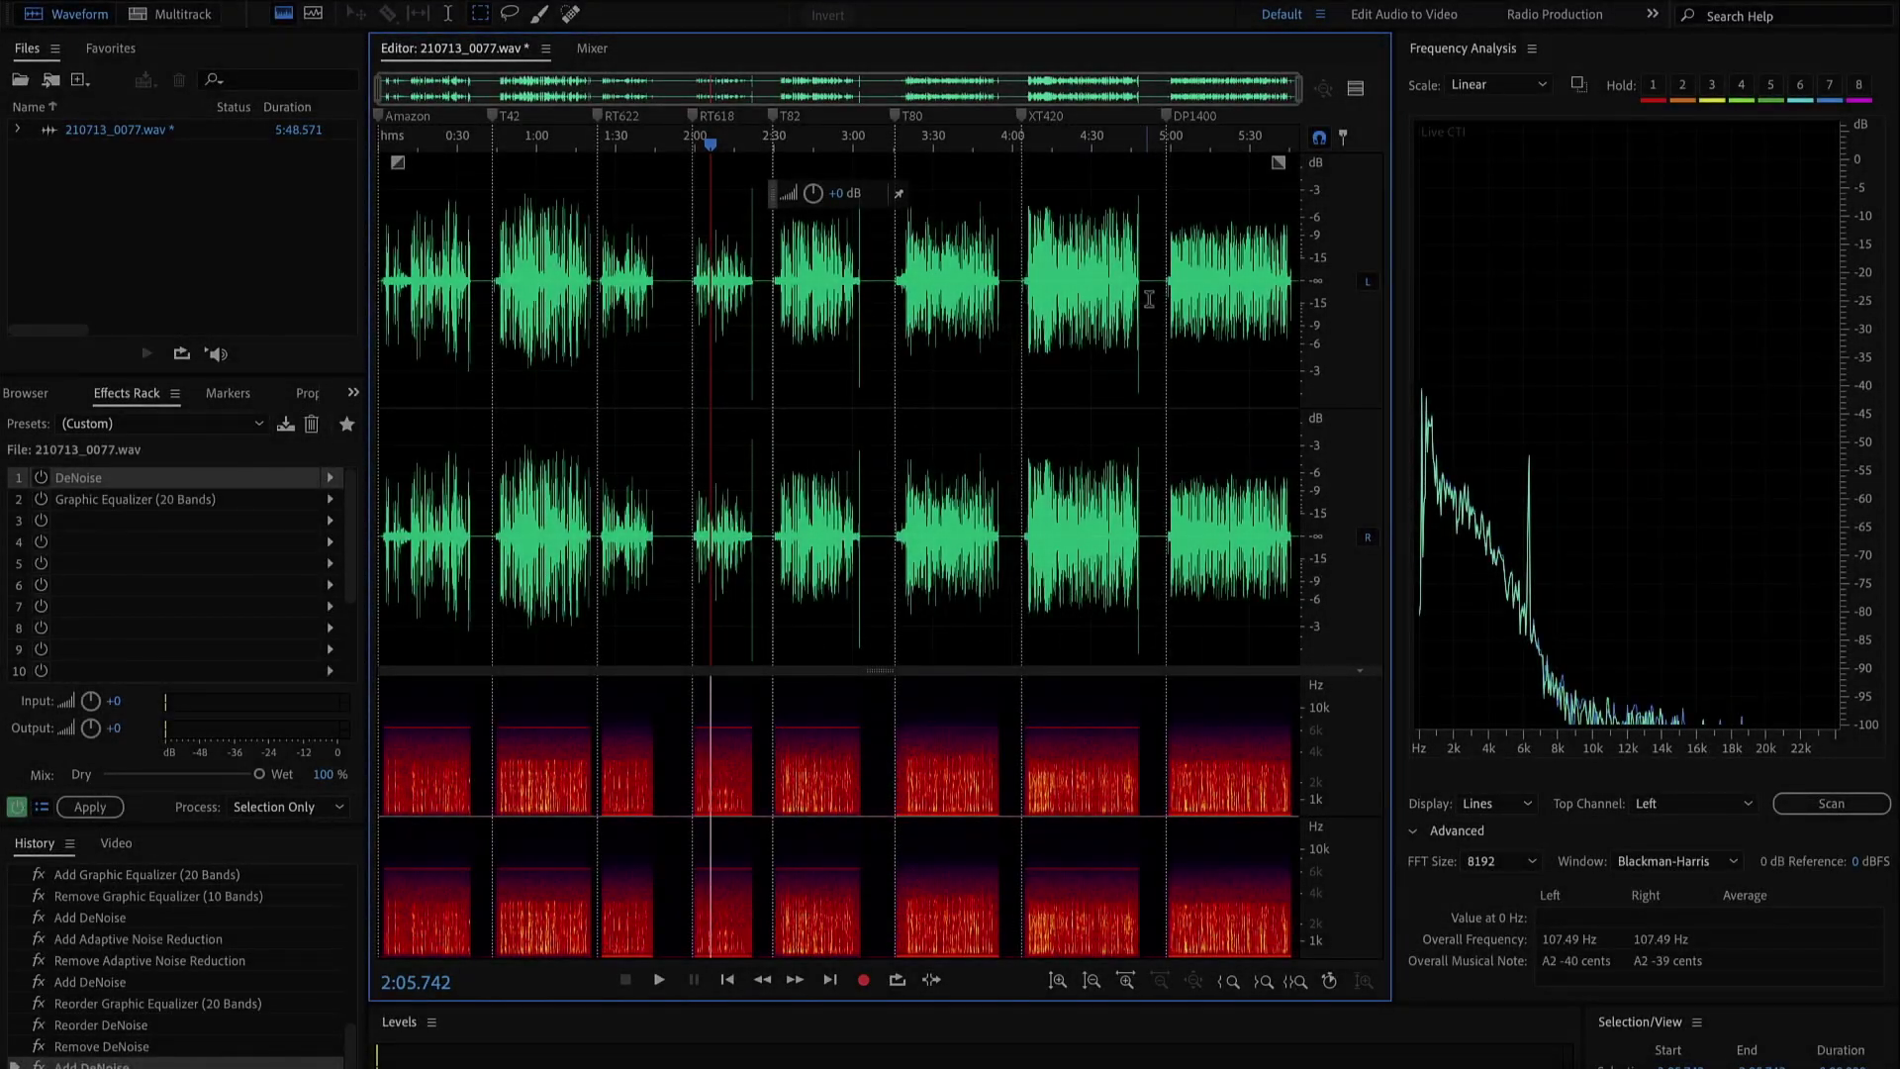
Analyze the spectrum at 4:30, zoom to about 5k–8k Hz around the 6 kHz spike, then restore full range.
left_click(1084, 582)
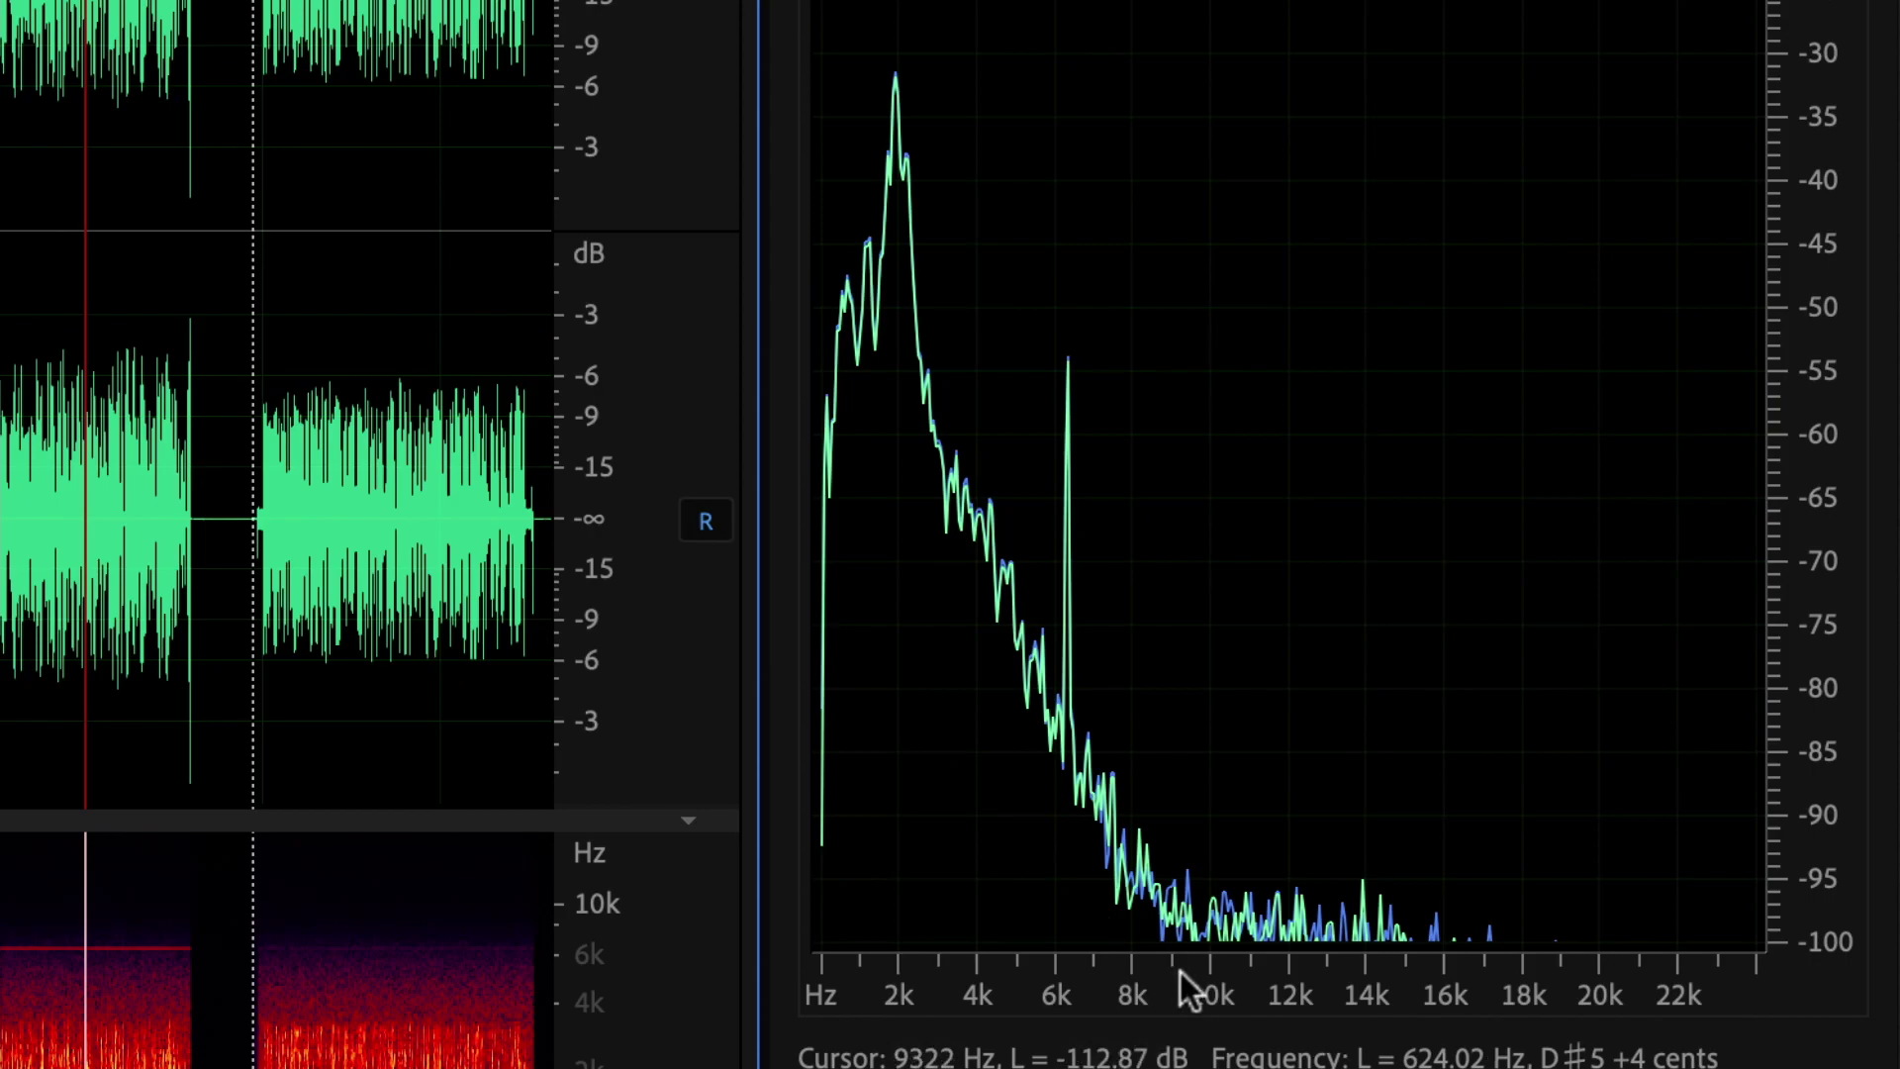
left_click_drag(1166, 980, 1002, 988)
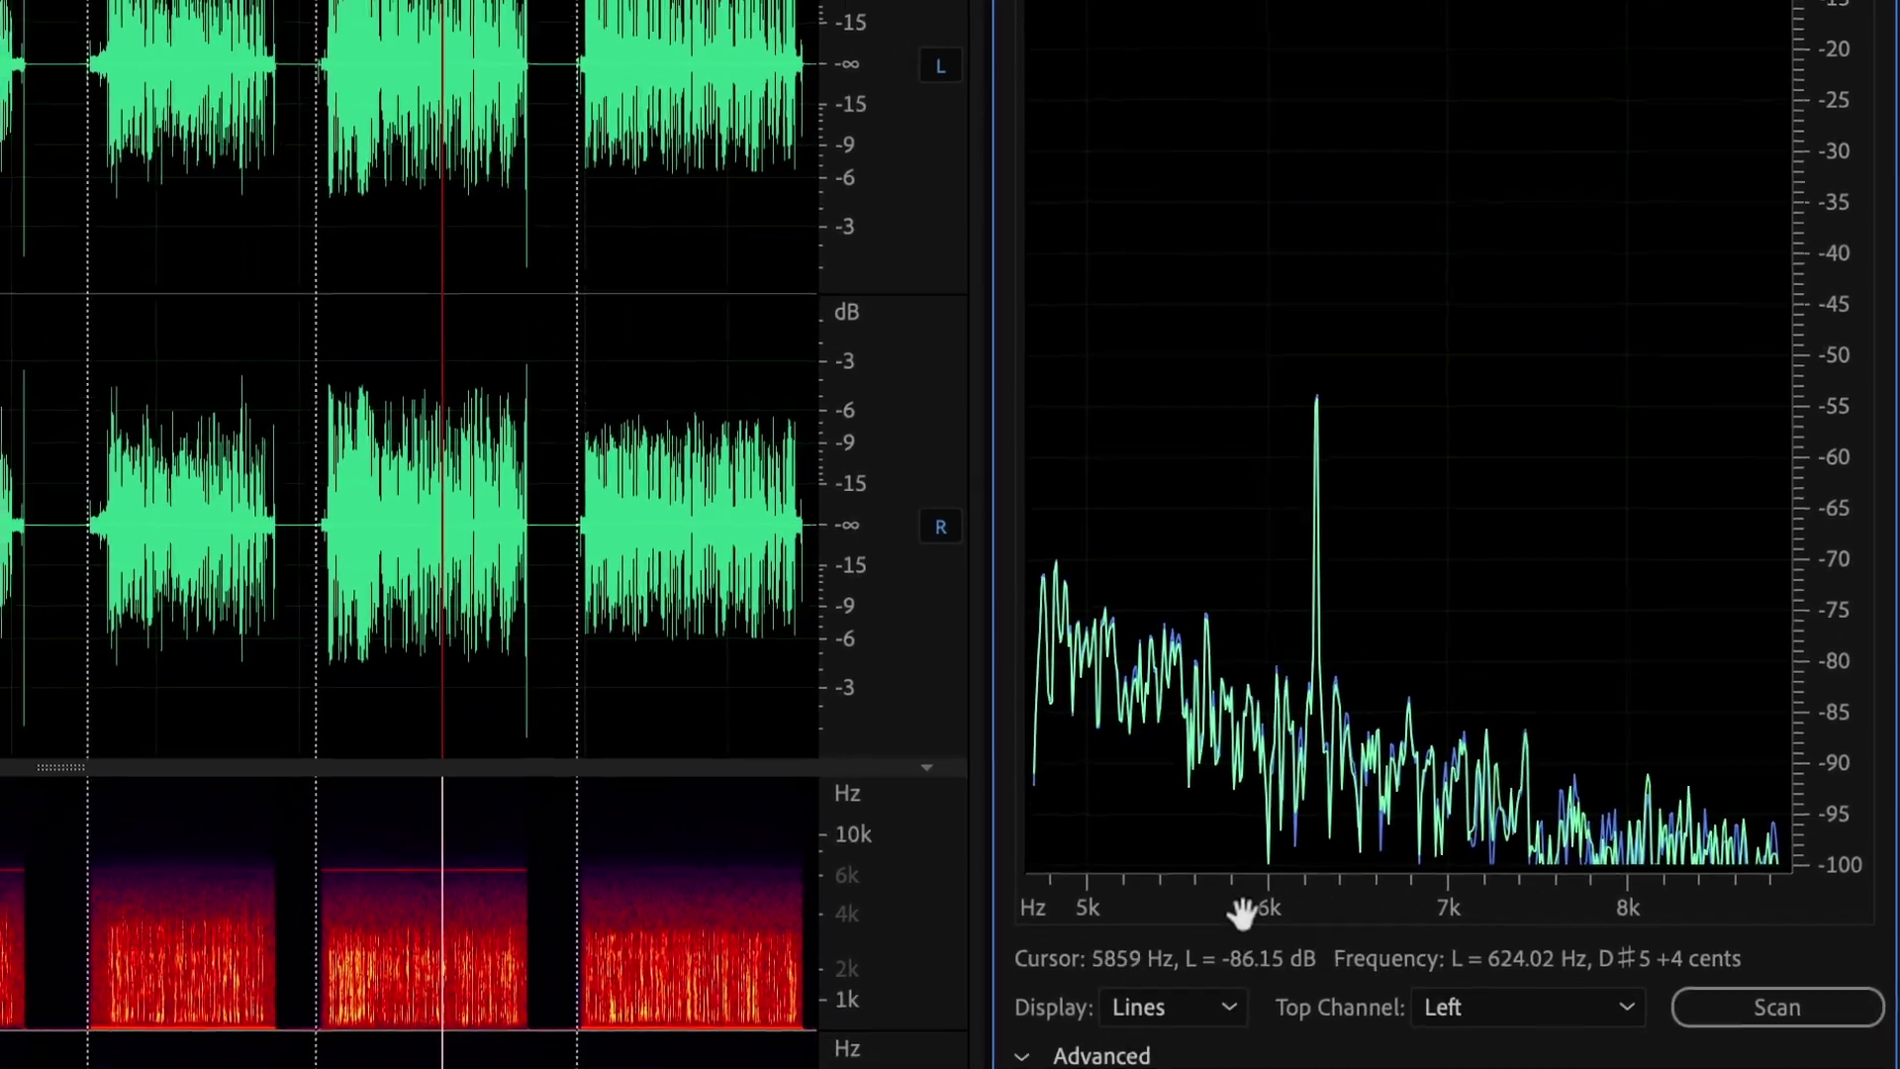
right_click(1155, 977)
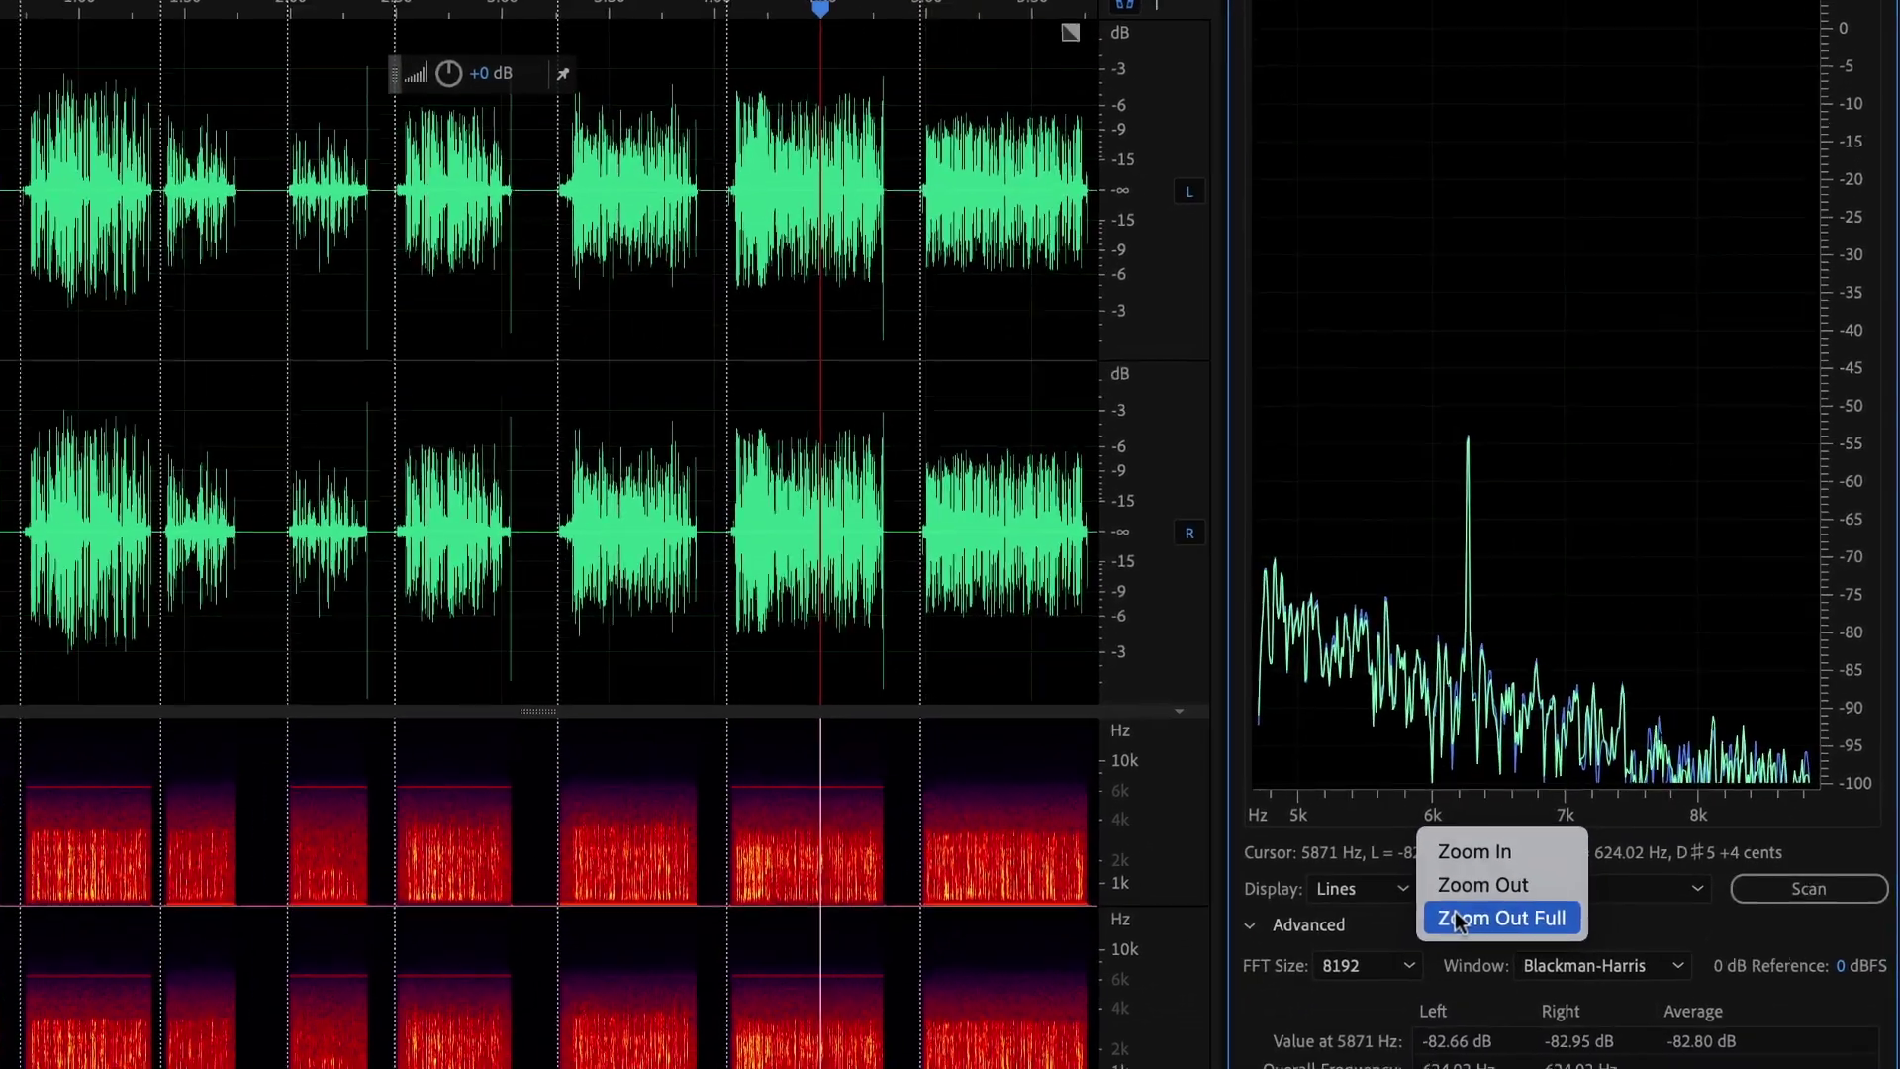
left_click(1409, 950)
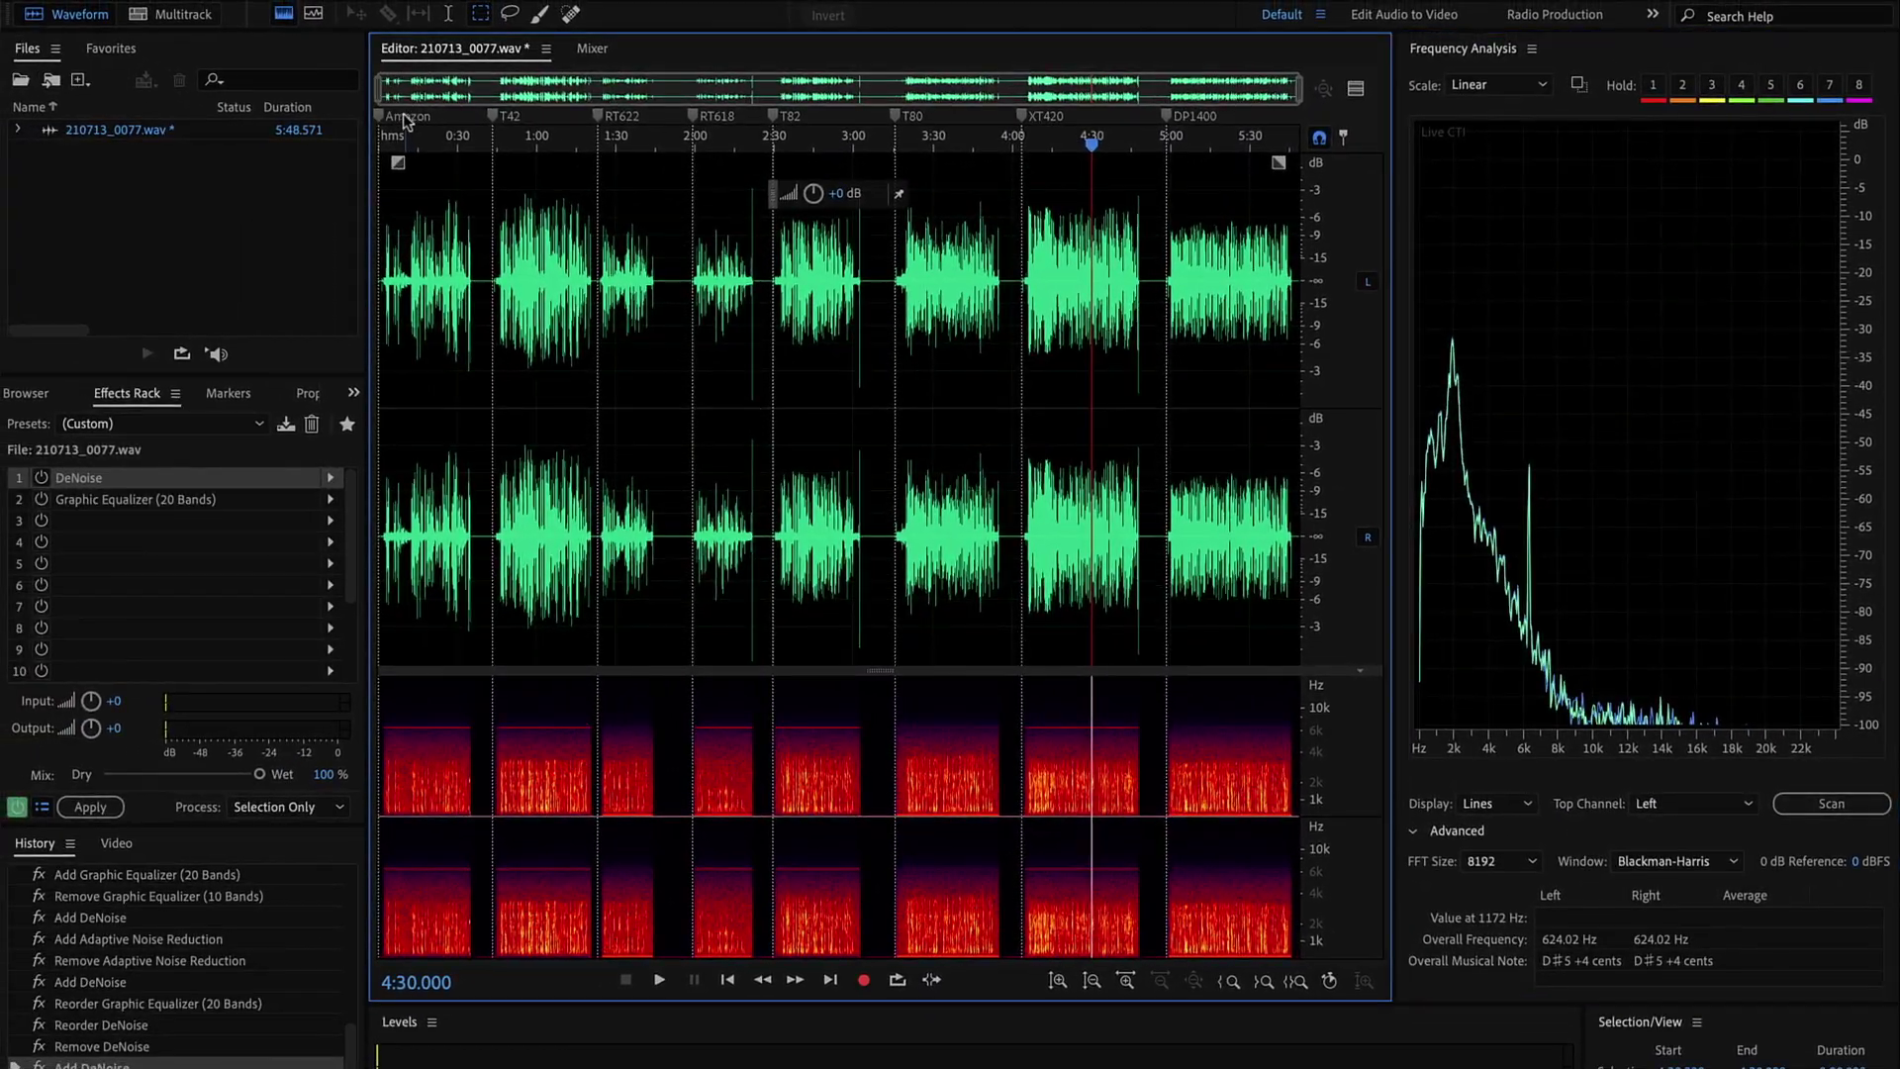
Play the opening Amazon section from 0:00 and stop at its end.
left_click_drag(406, 146, 362, 149)
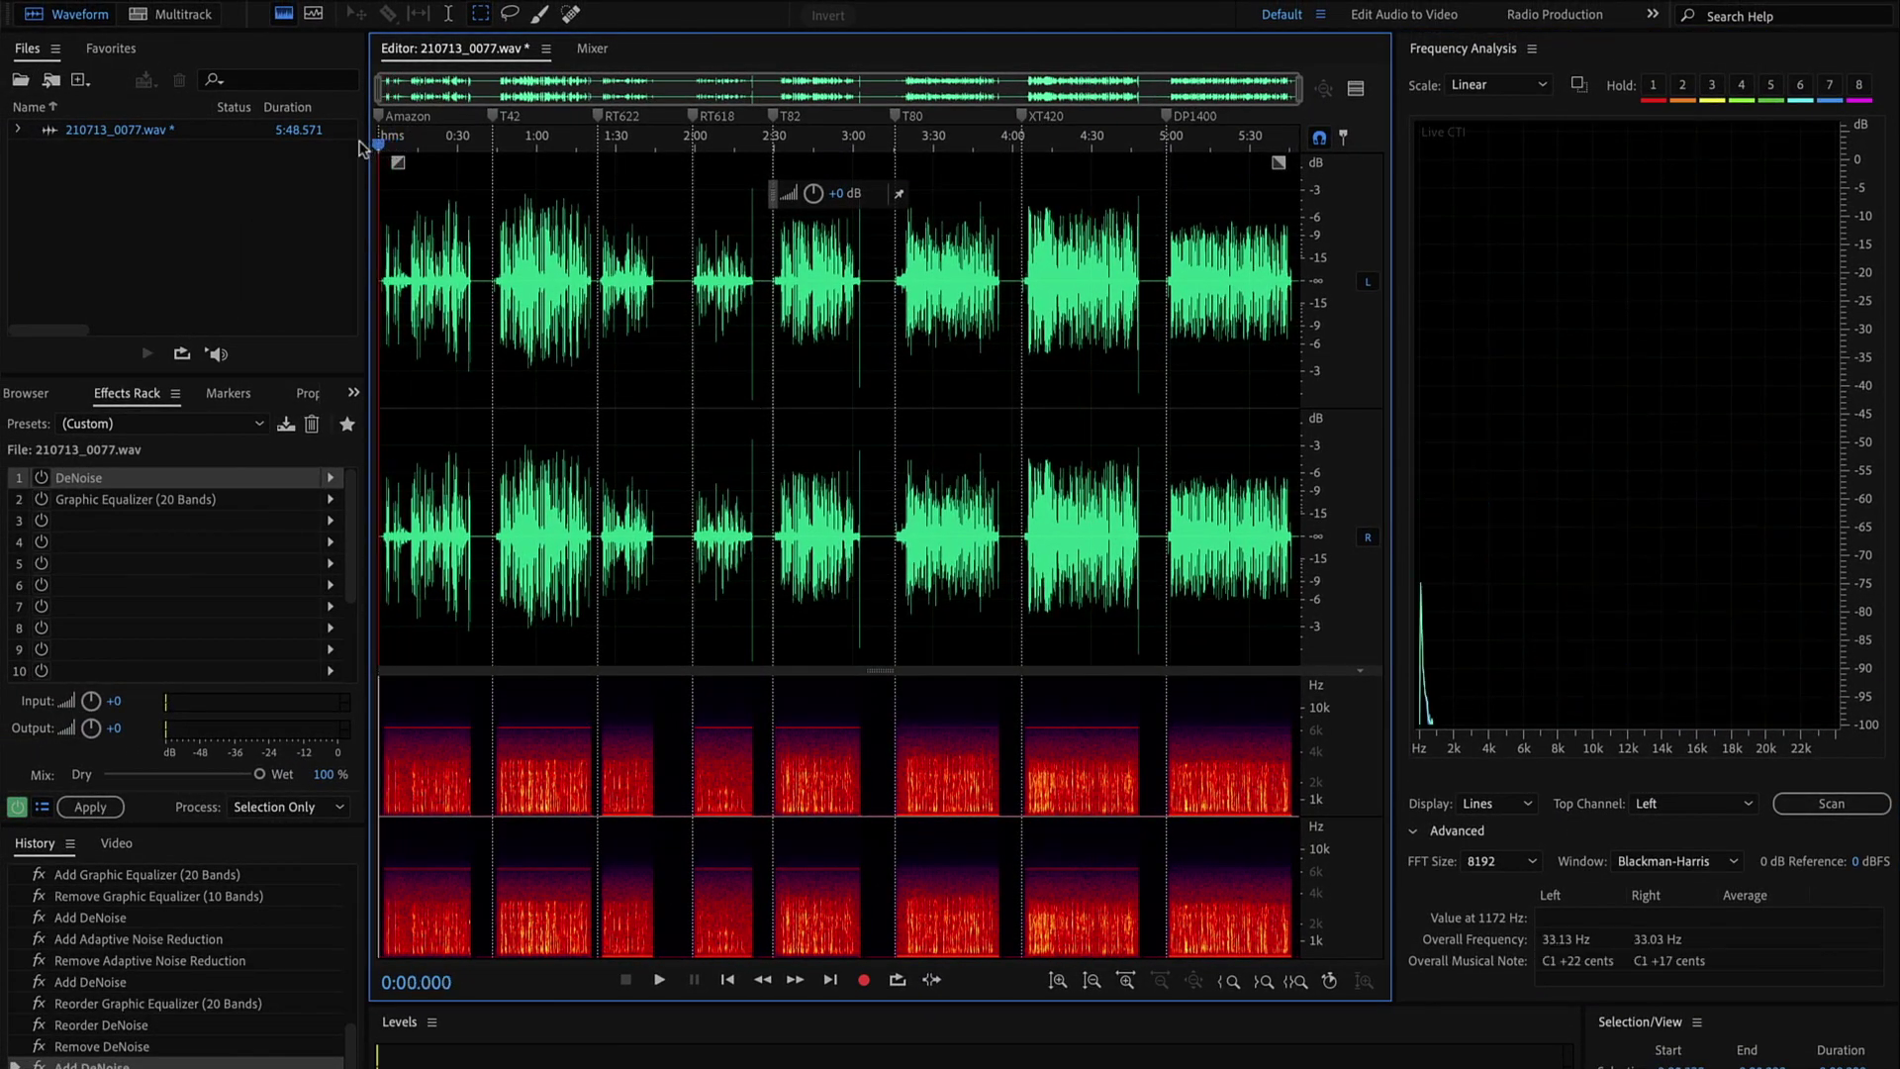
left_click(409, 146)
key("space")
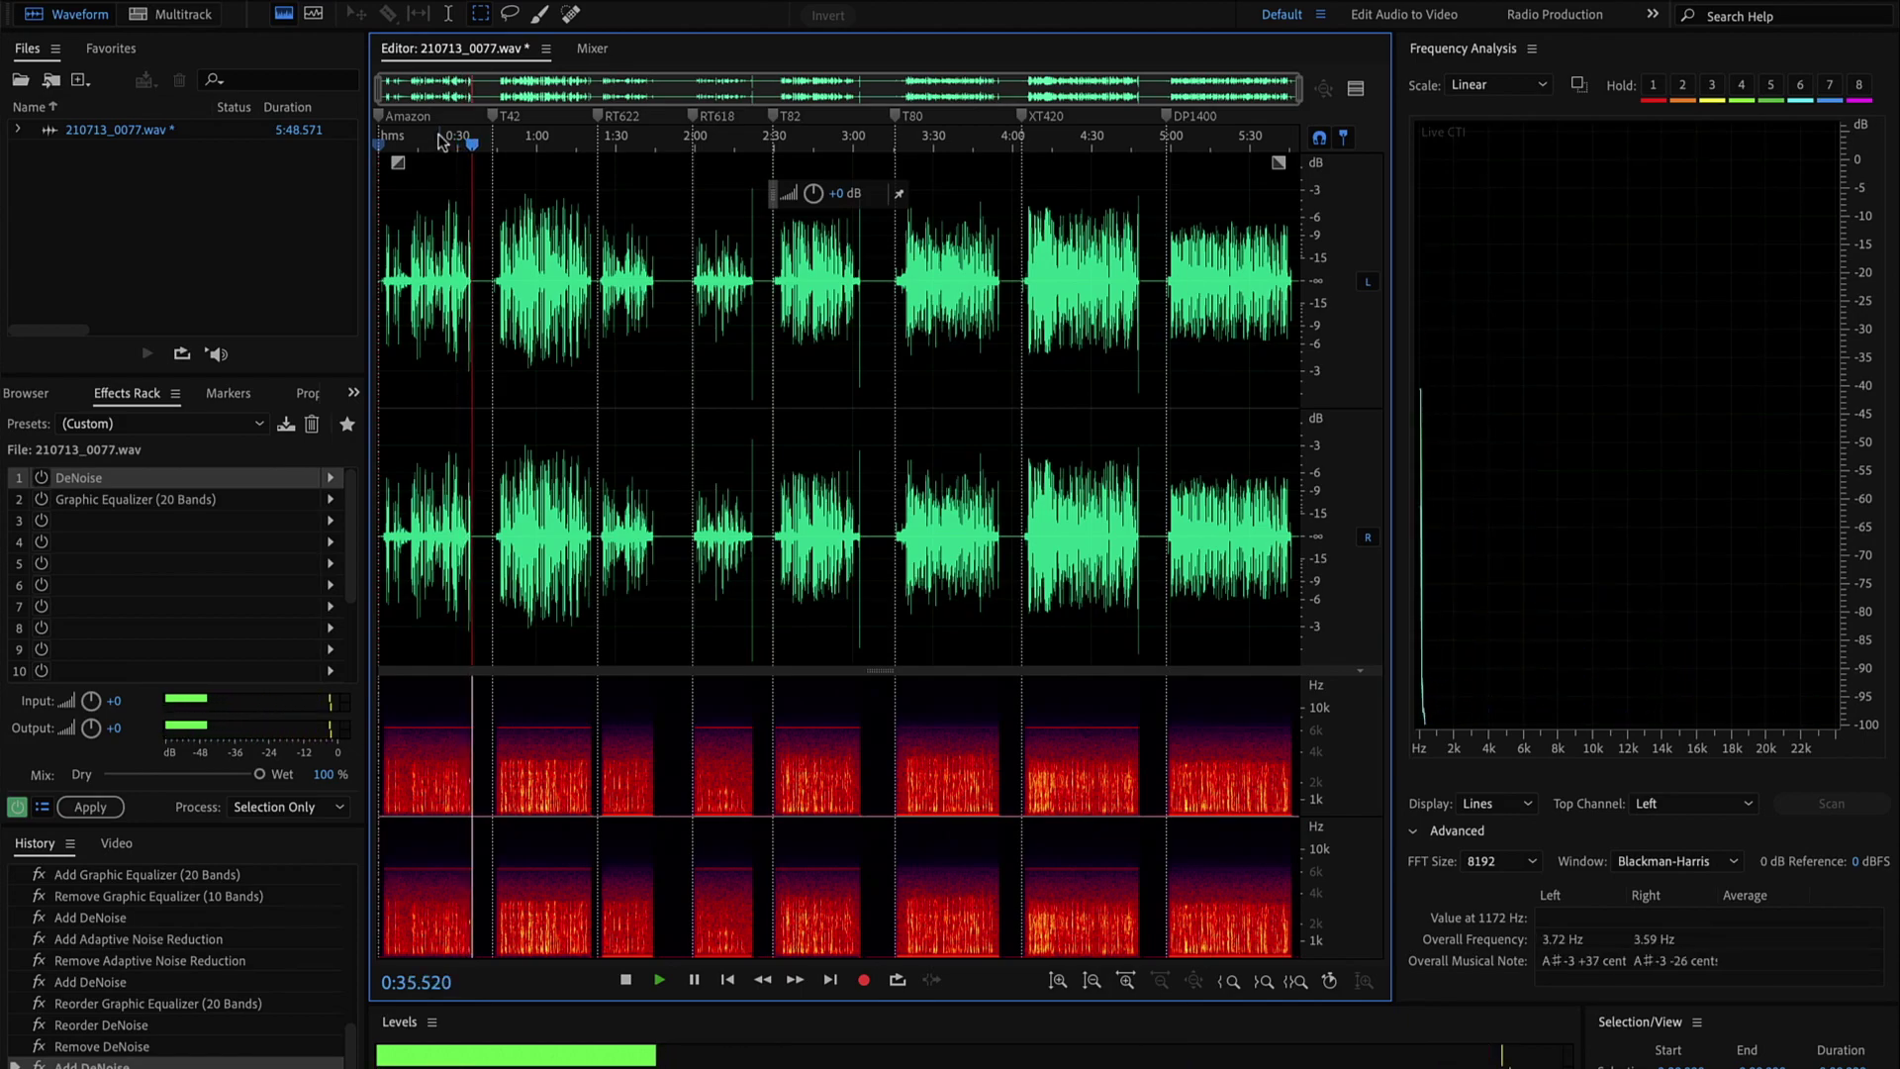
key("space")
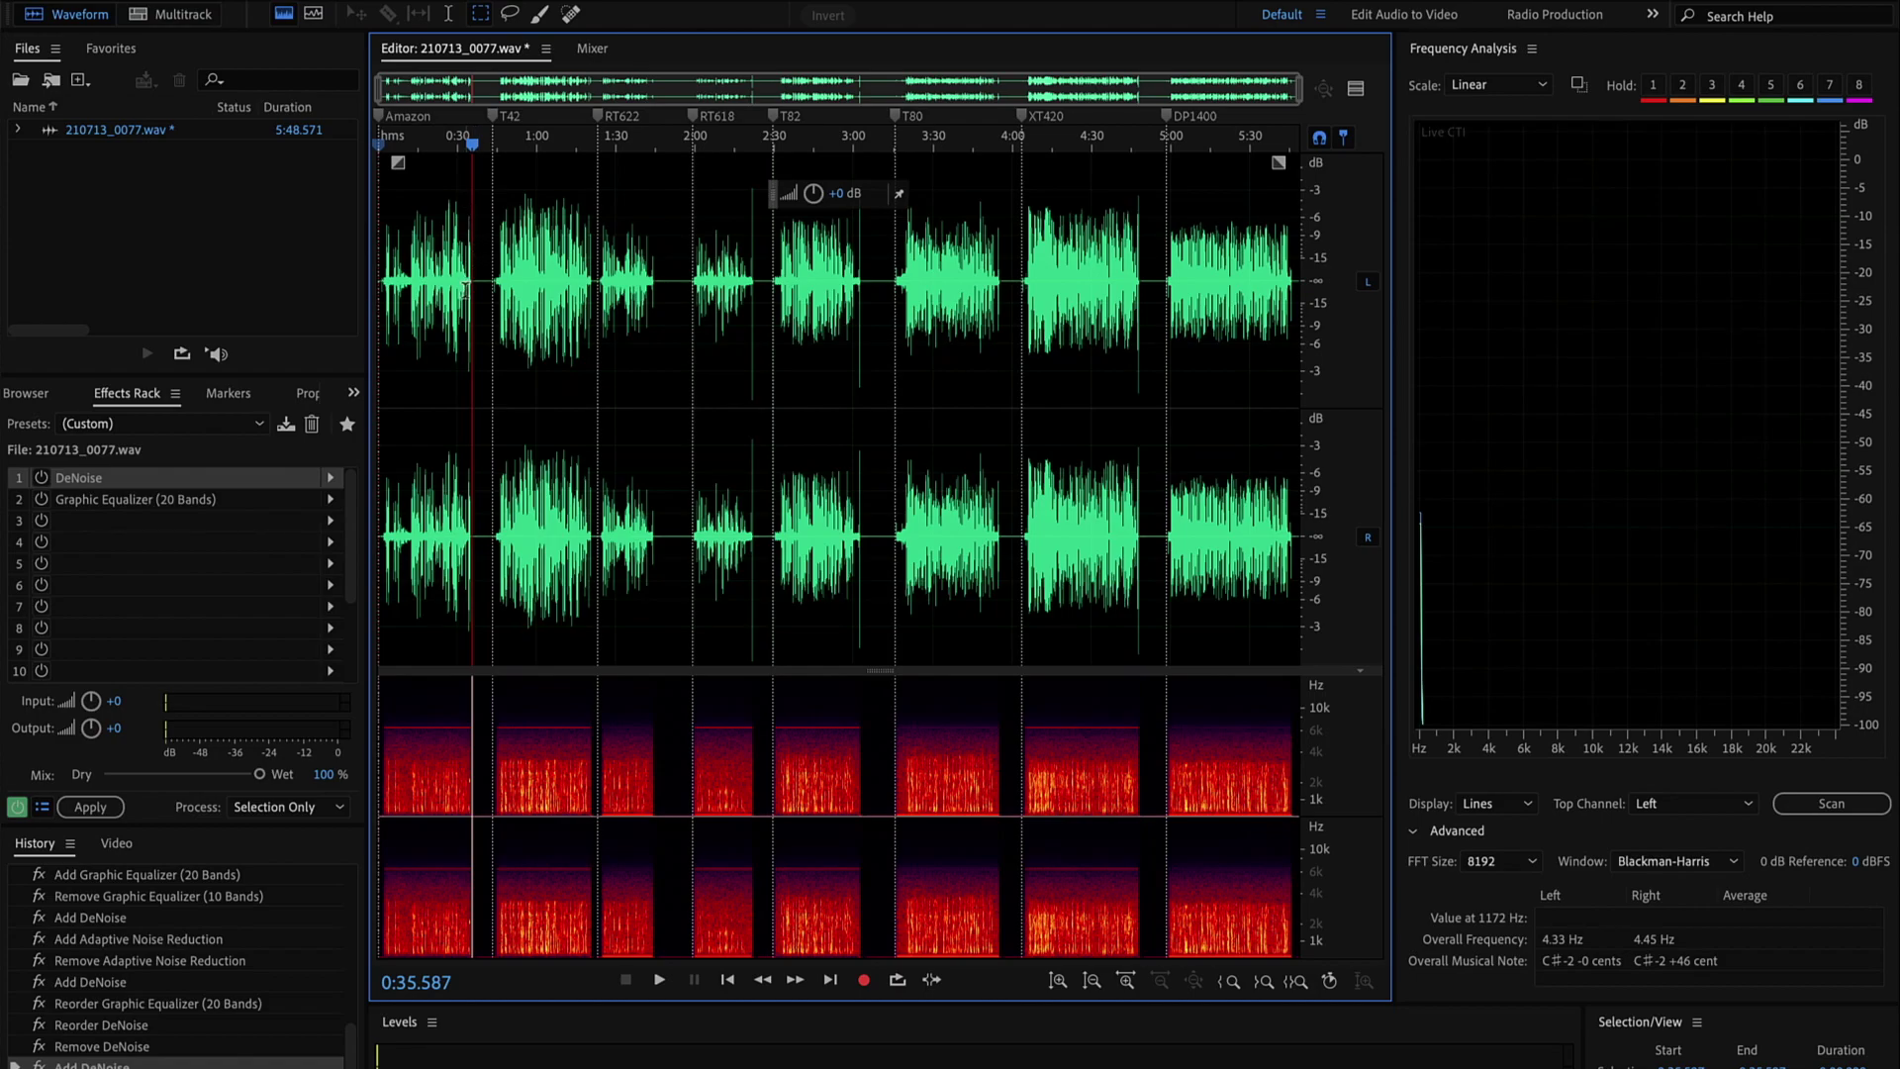
Zoom in around 0:35, scrub the short tone, replay it from 0:34.1, then zoom back out.
key("equal")
key("equal")
key("equal")
key("equal")
key("equal")
key("equal")
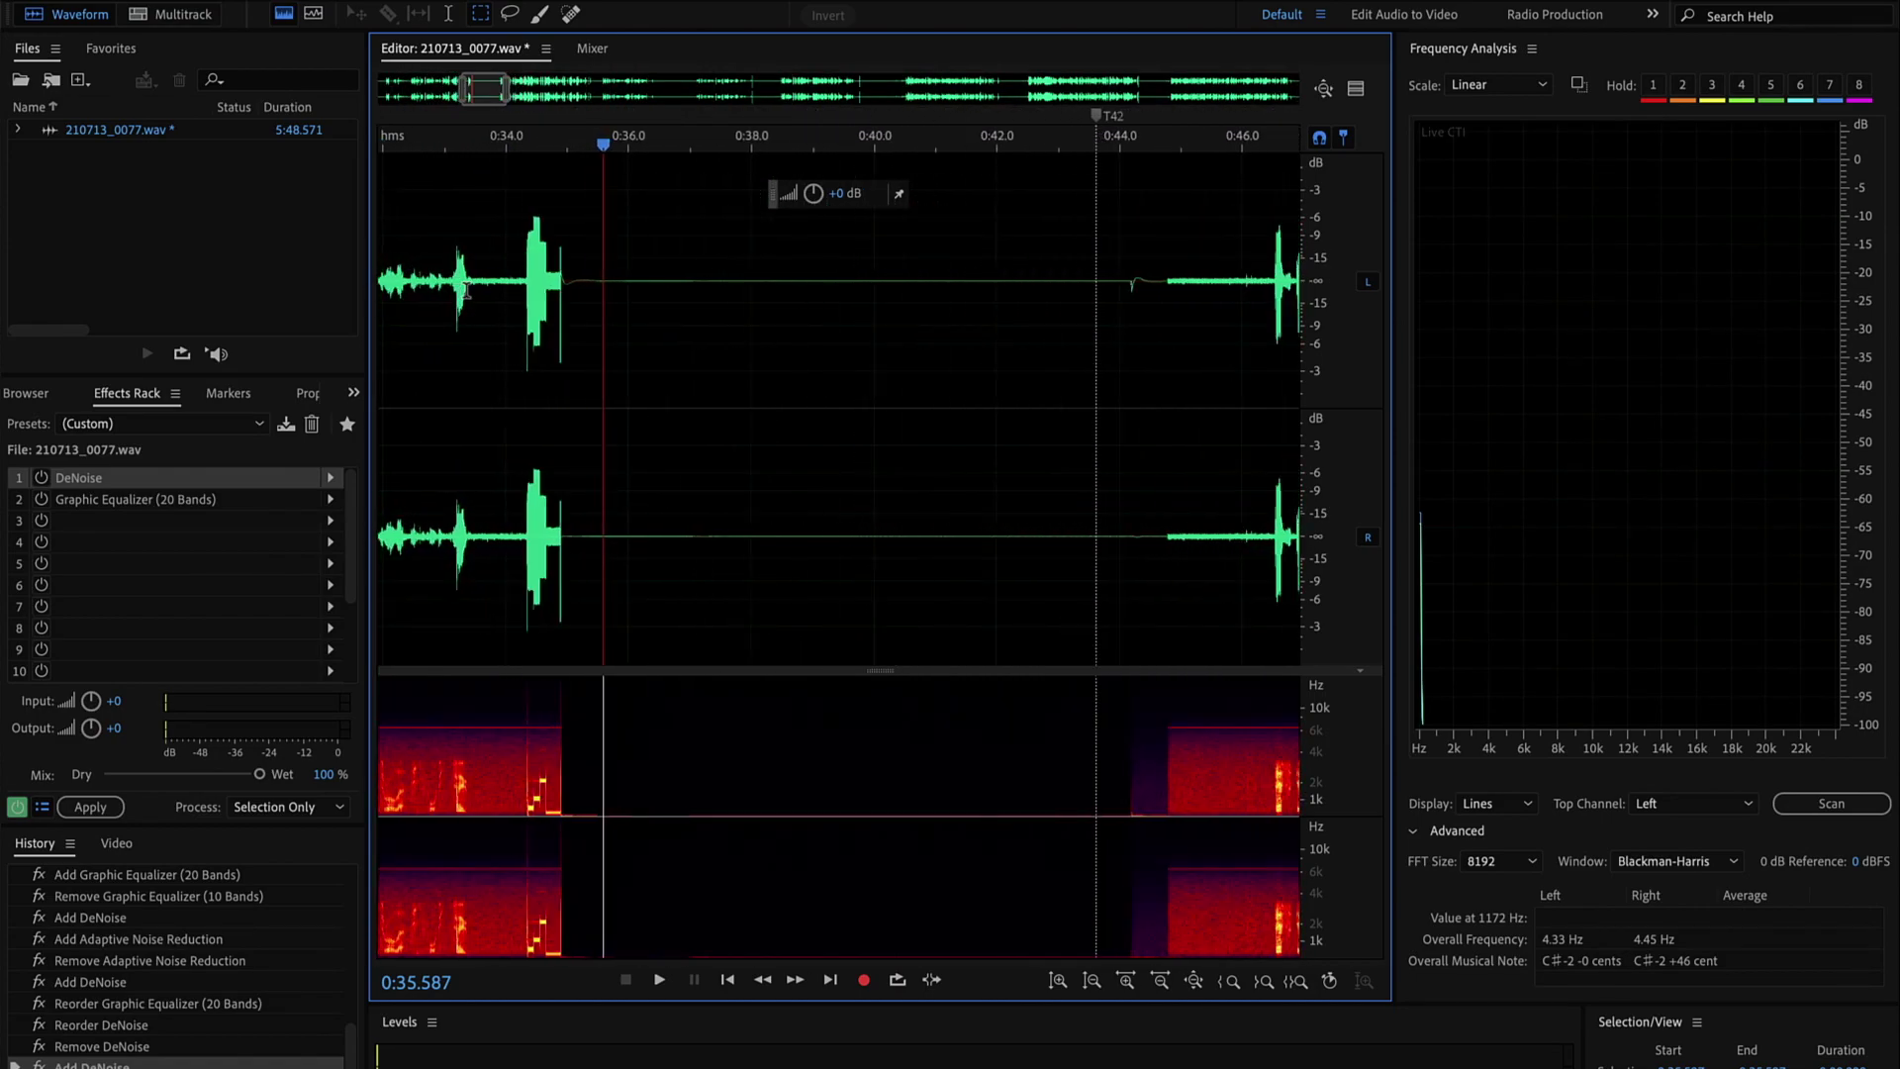
scroll(465, 290, "up", 1)
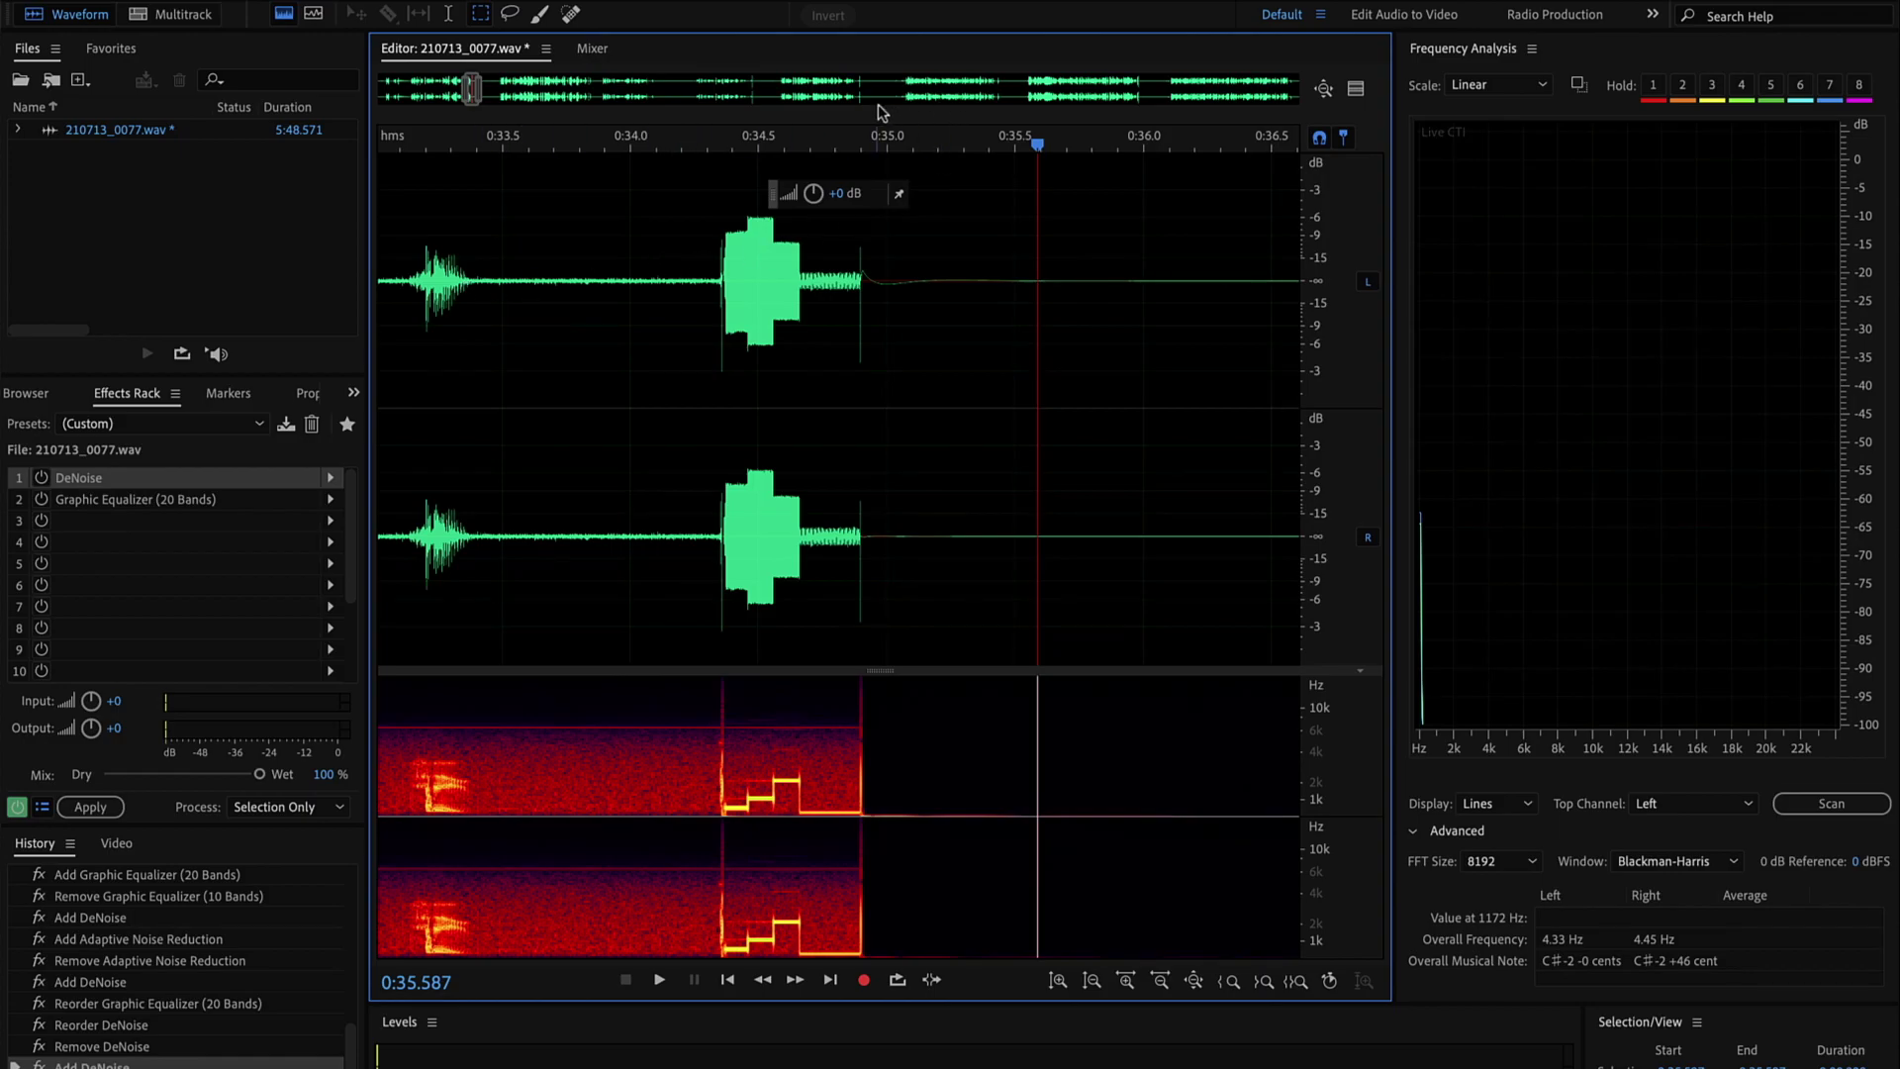
left_click_drag(827, 150, 821, 149)
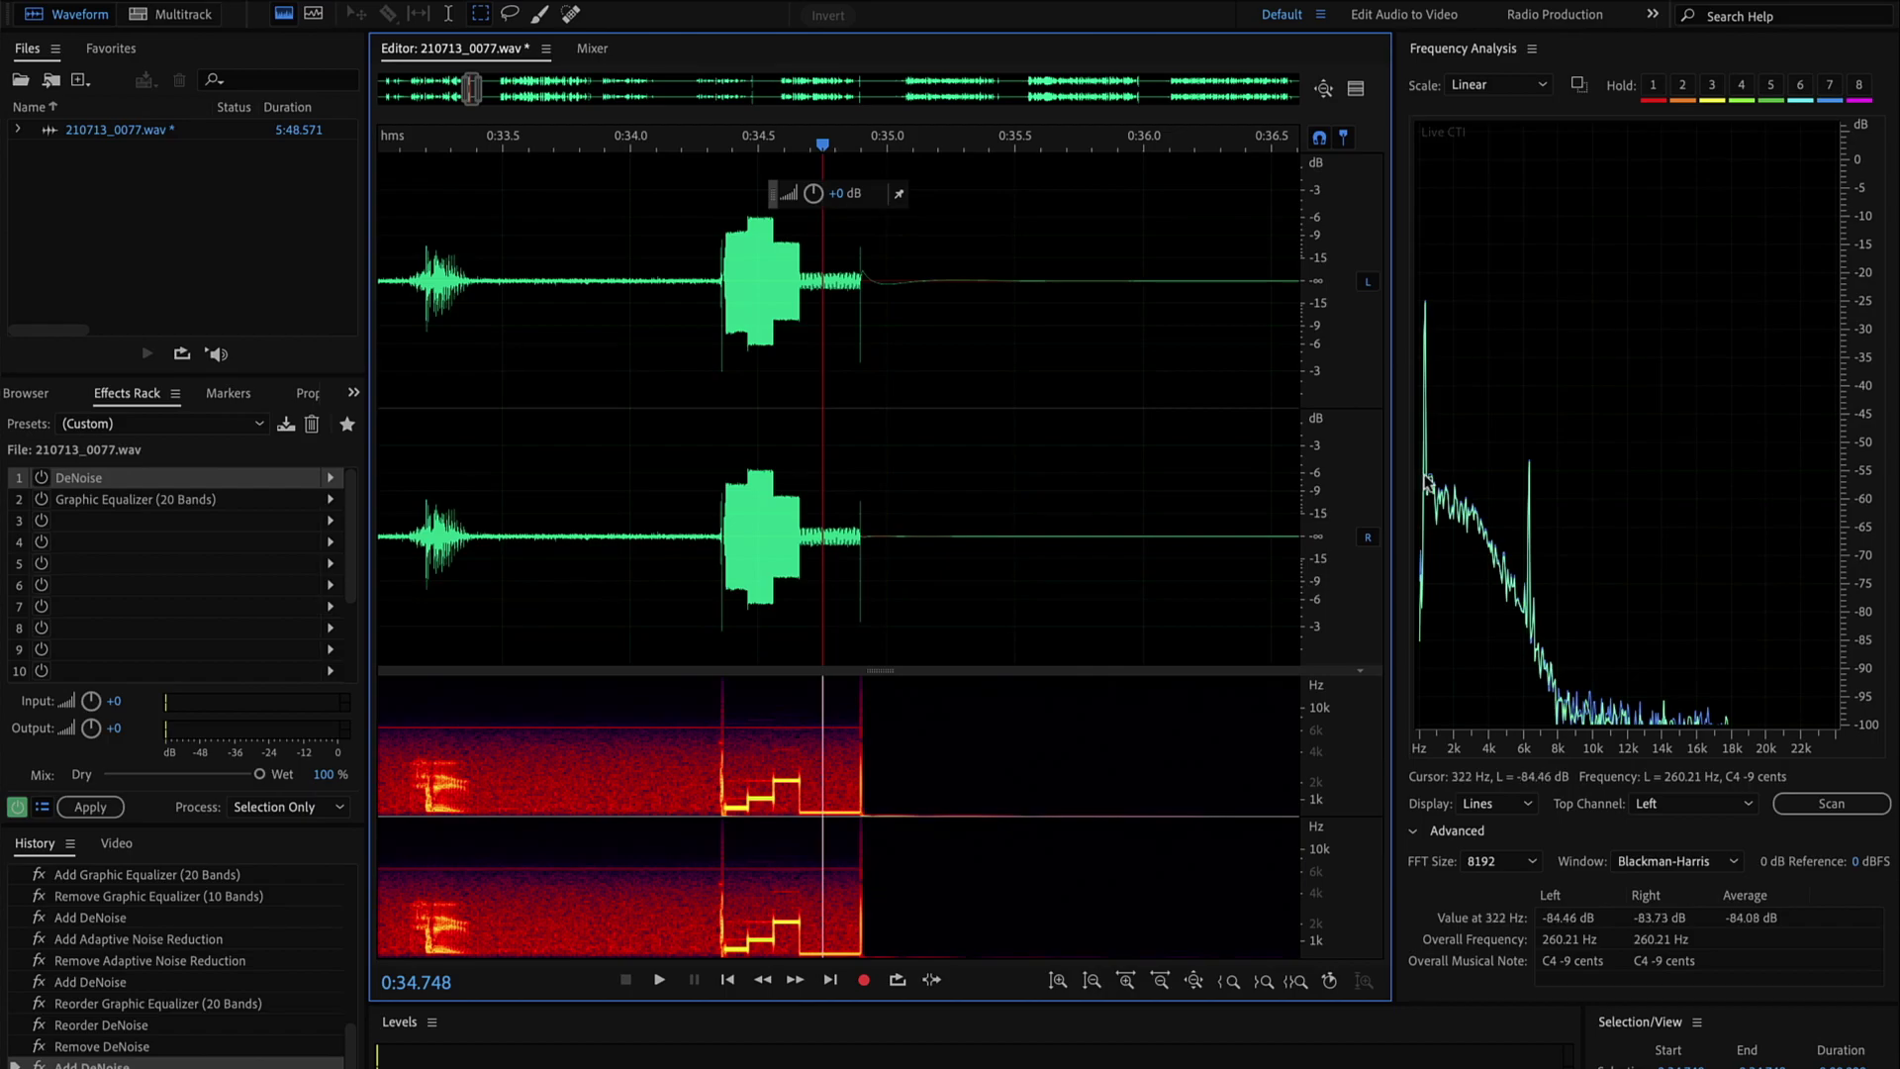
left_click(659, 145)
key("space")
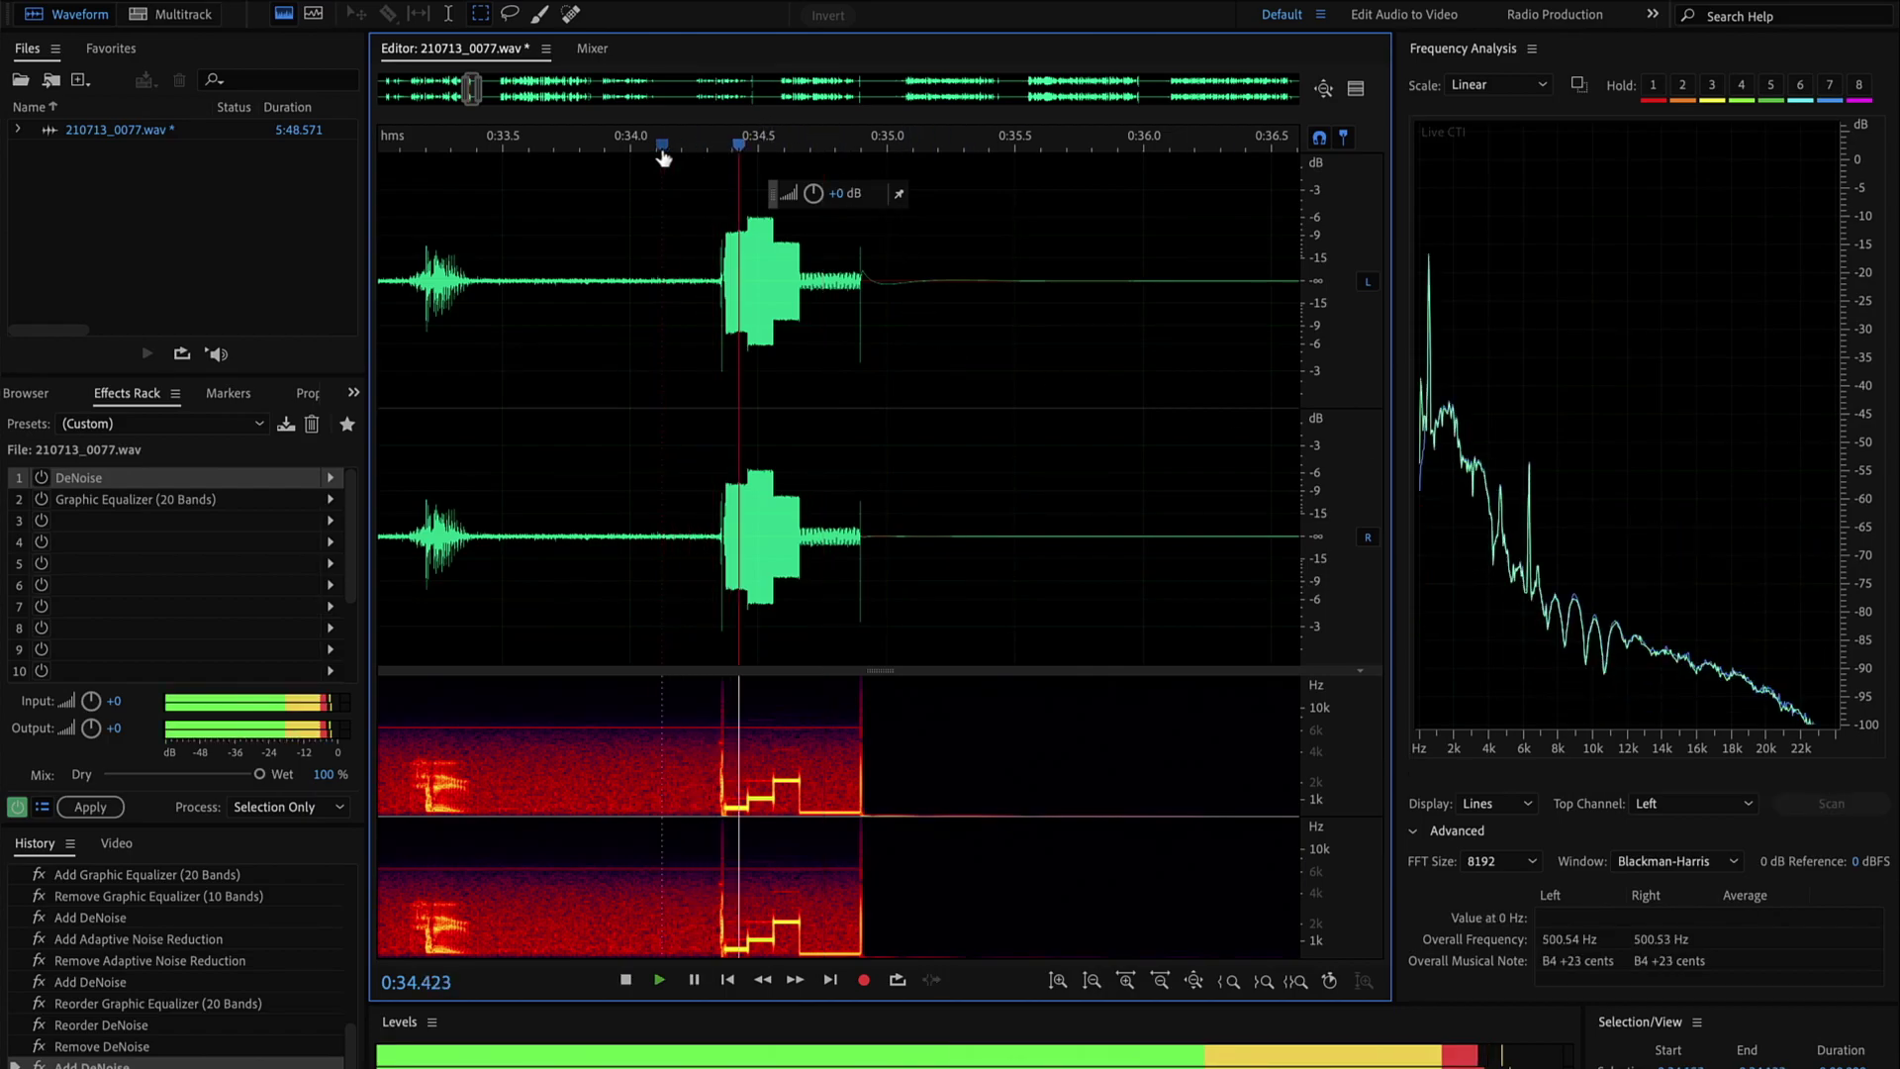
scroll(834, 253, "down", 8)
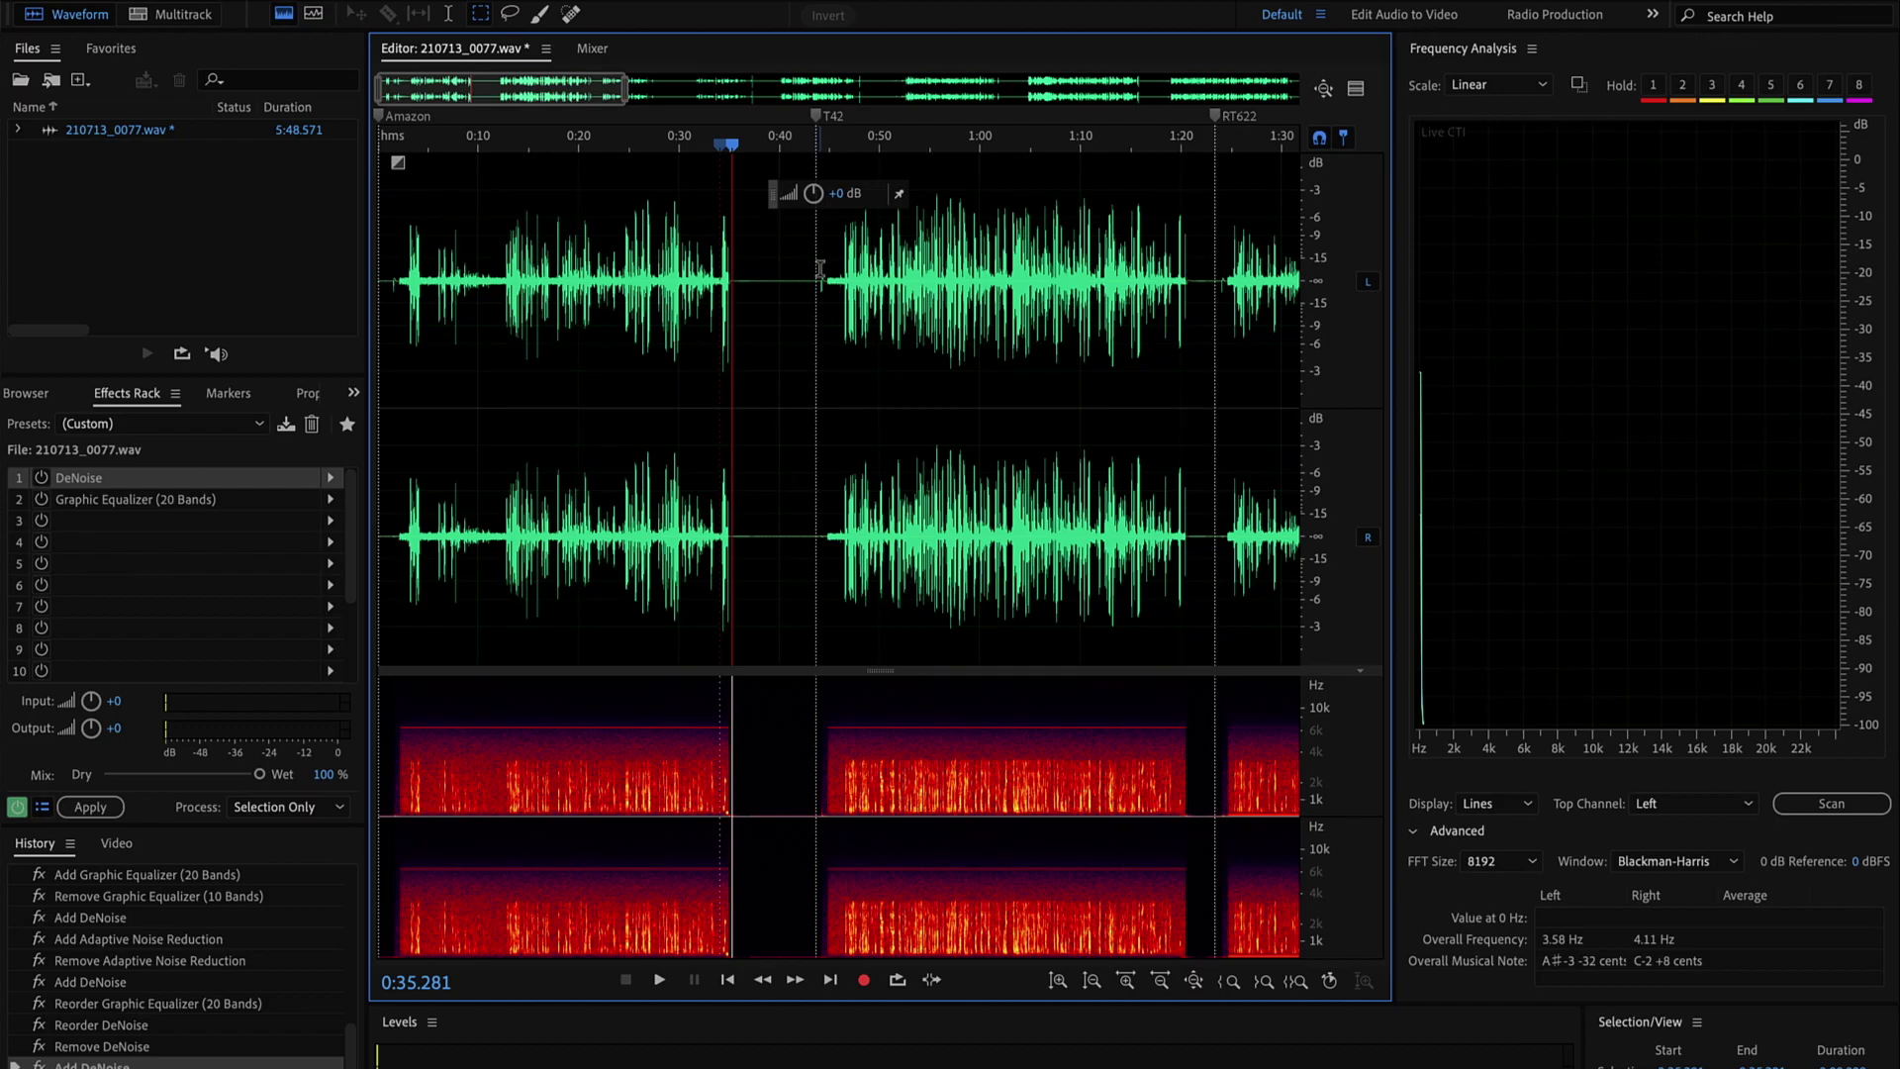
Play the T42 section from its marker, stopping at 1:21.
left_click(818, 269)
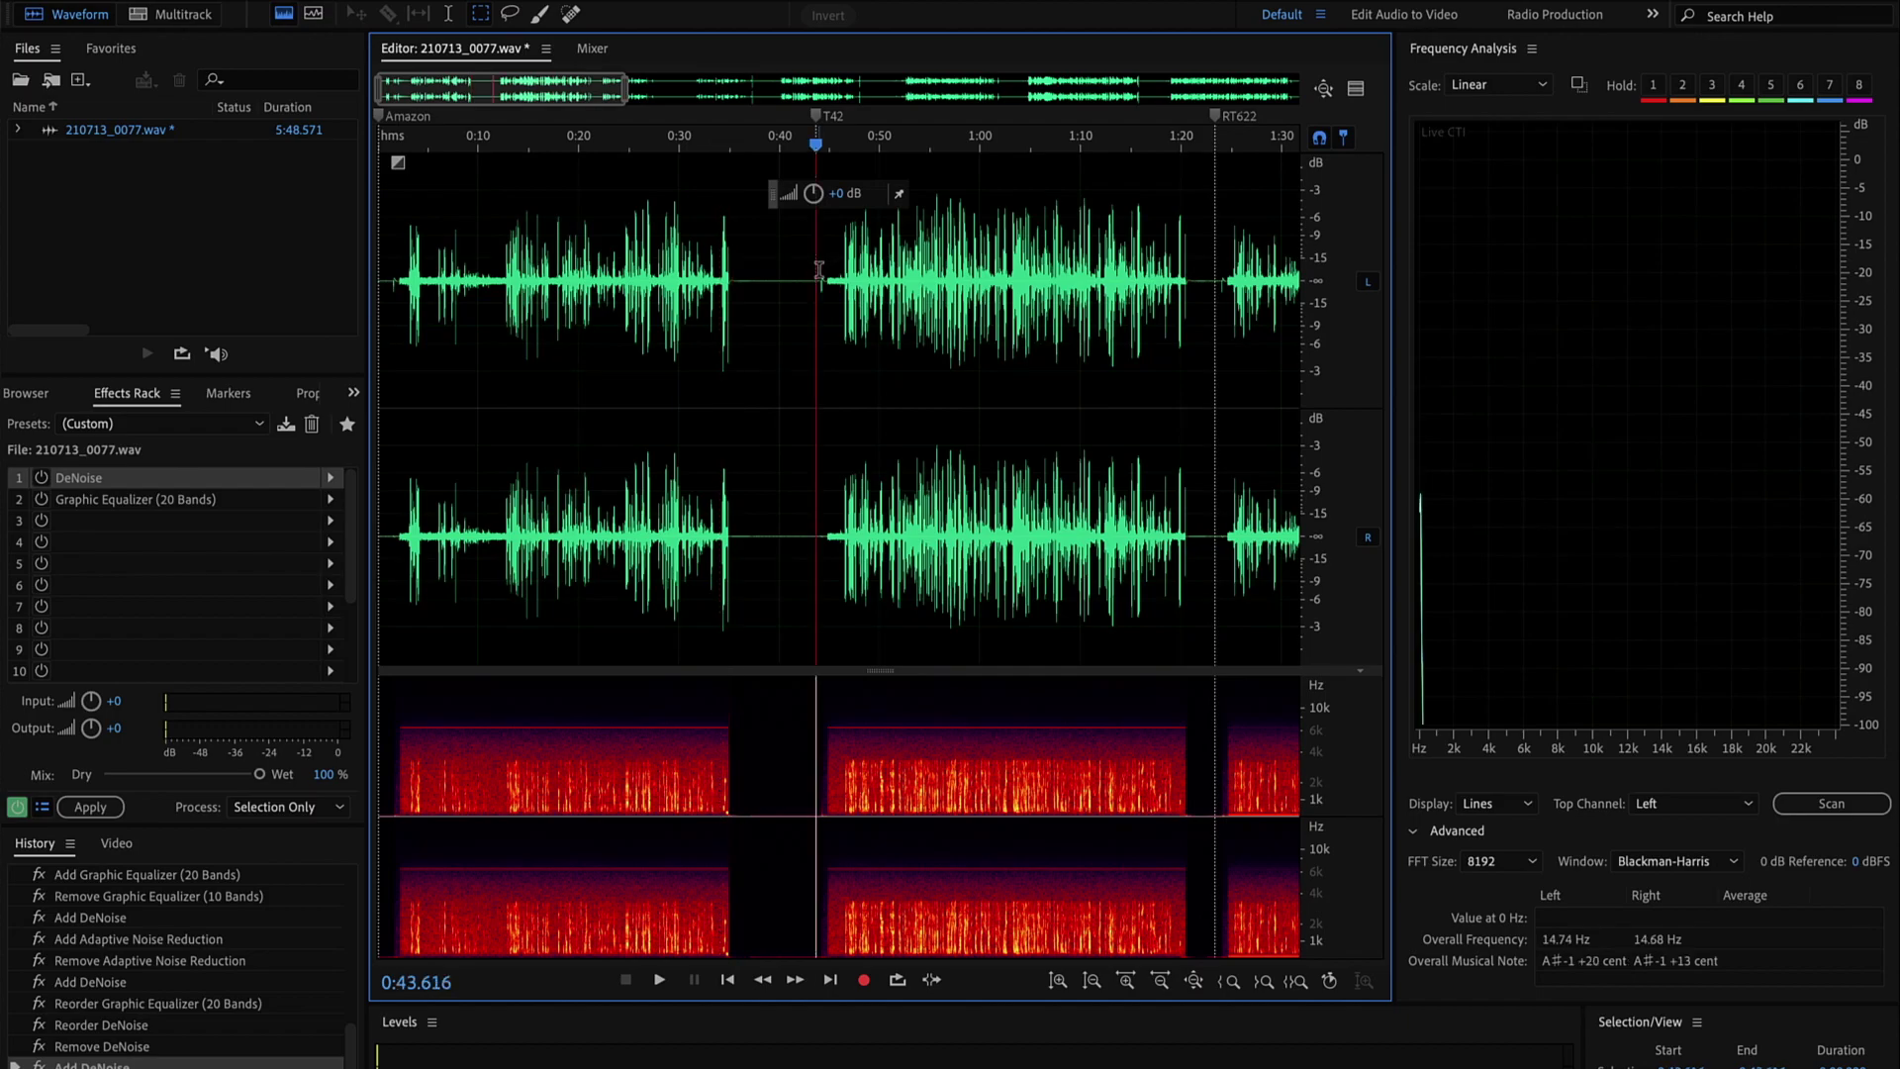
key("space")
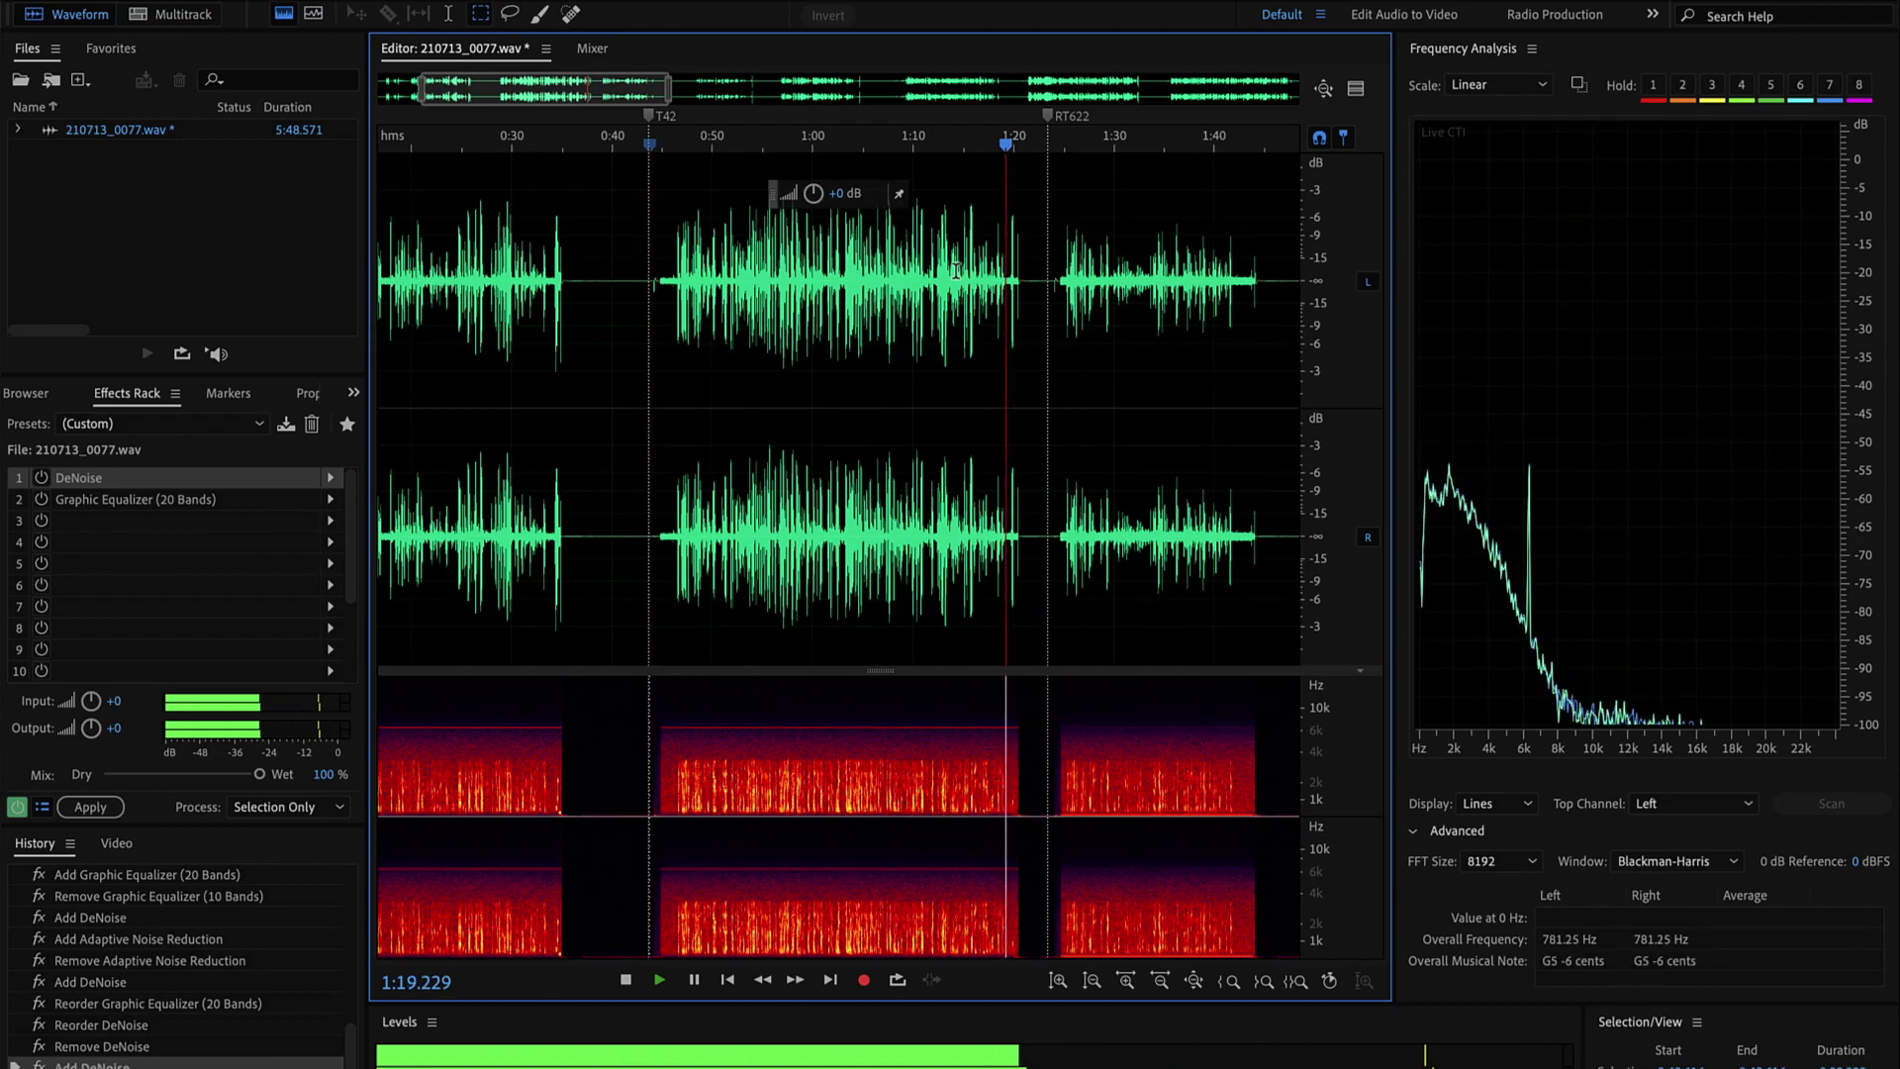
key("space")
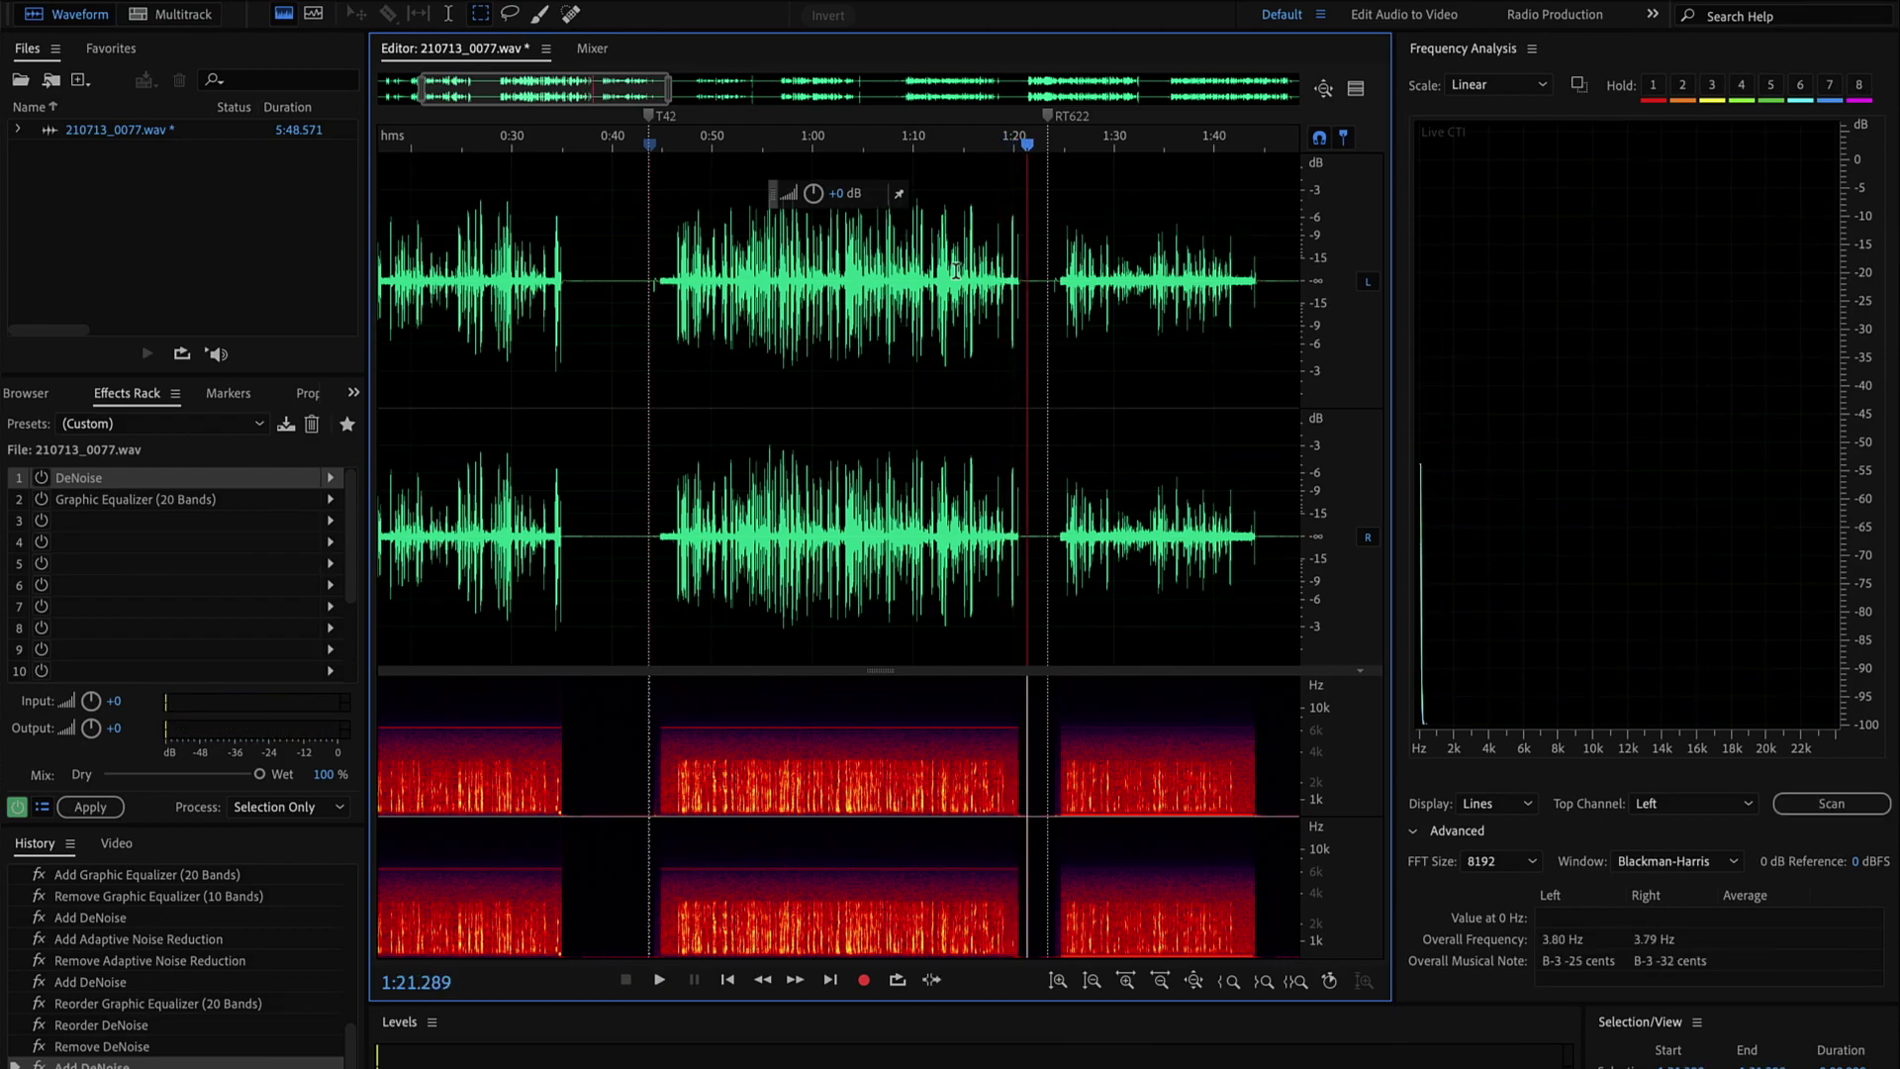
Alternate playback between 0:28 in Amazon and 1:00 in T42 twice to compare them.
left_click(492, 268)
key("space")
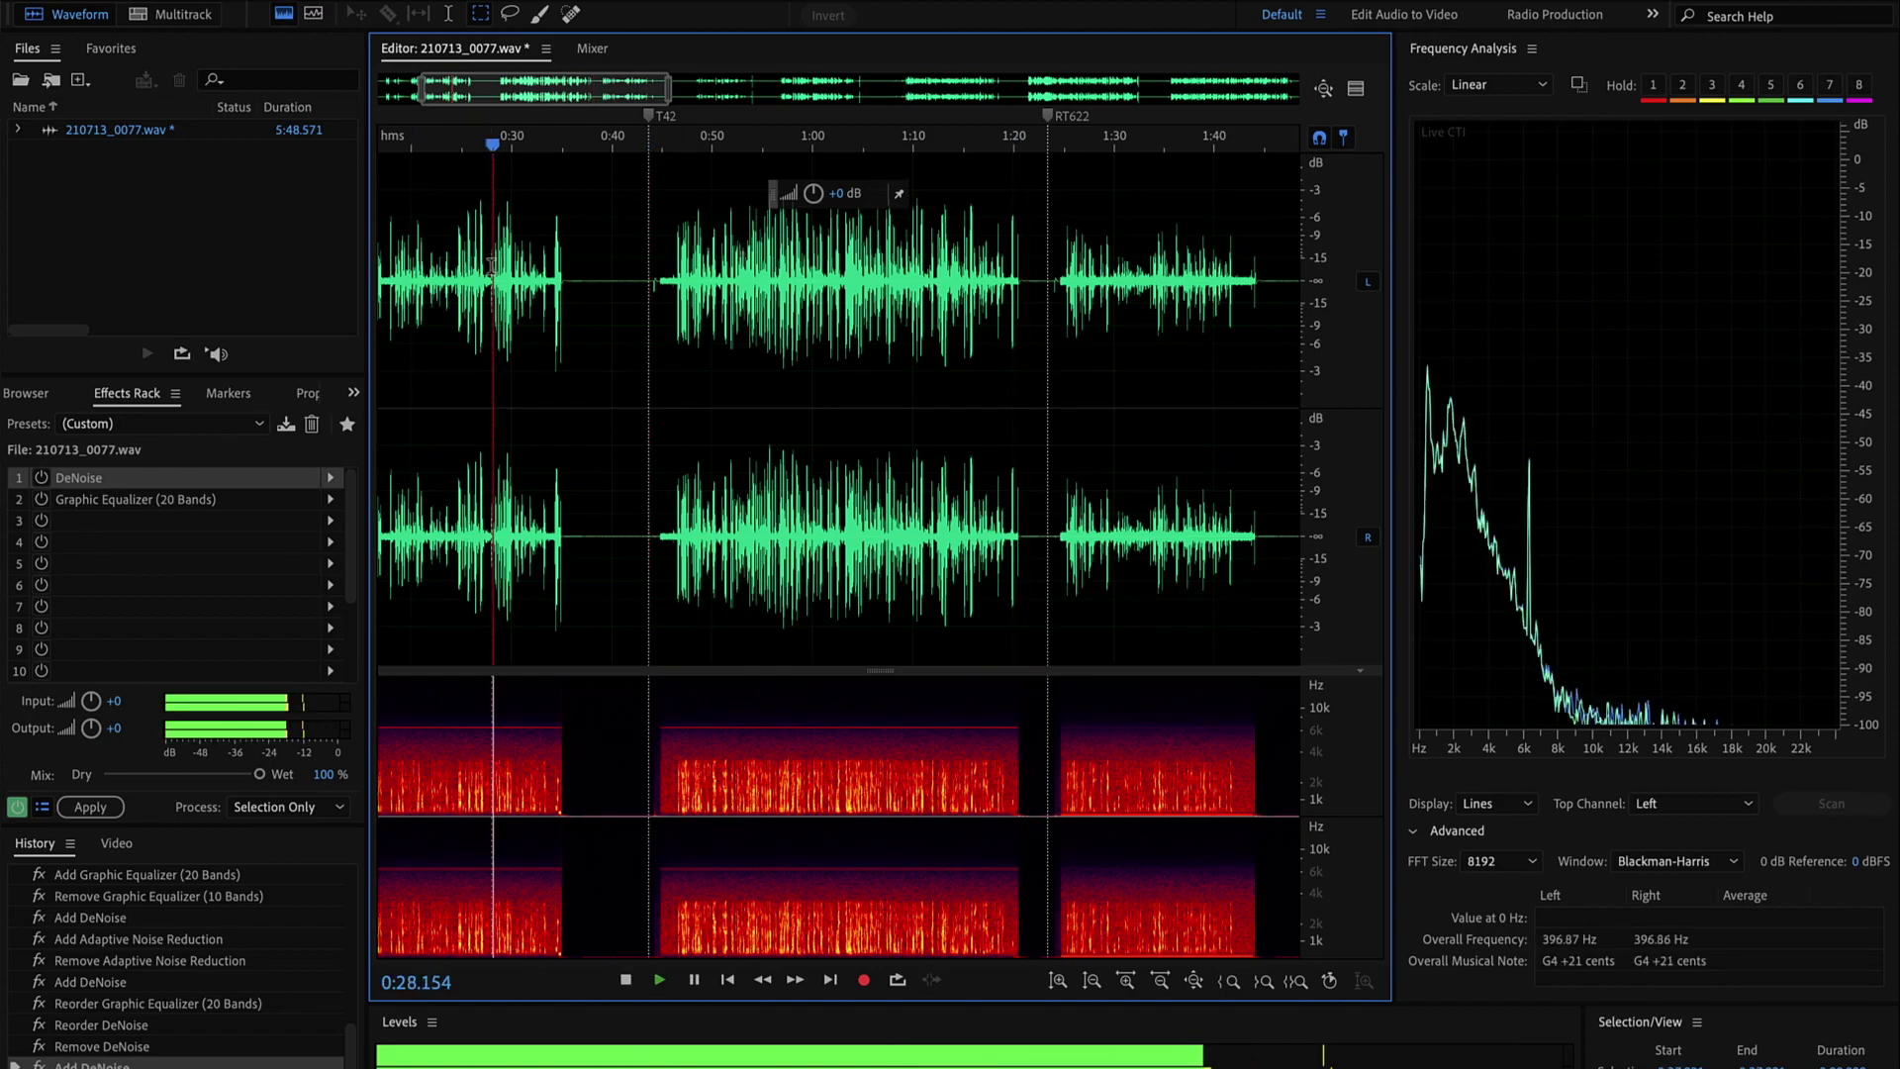
left_click(812, 292)
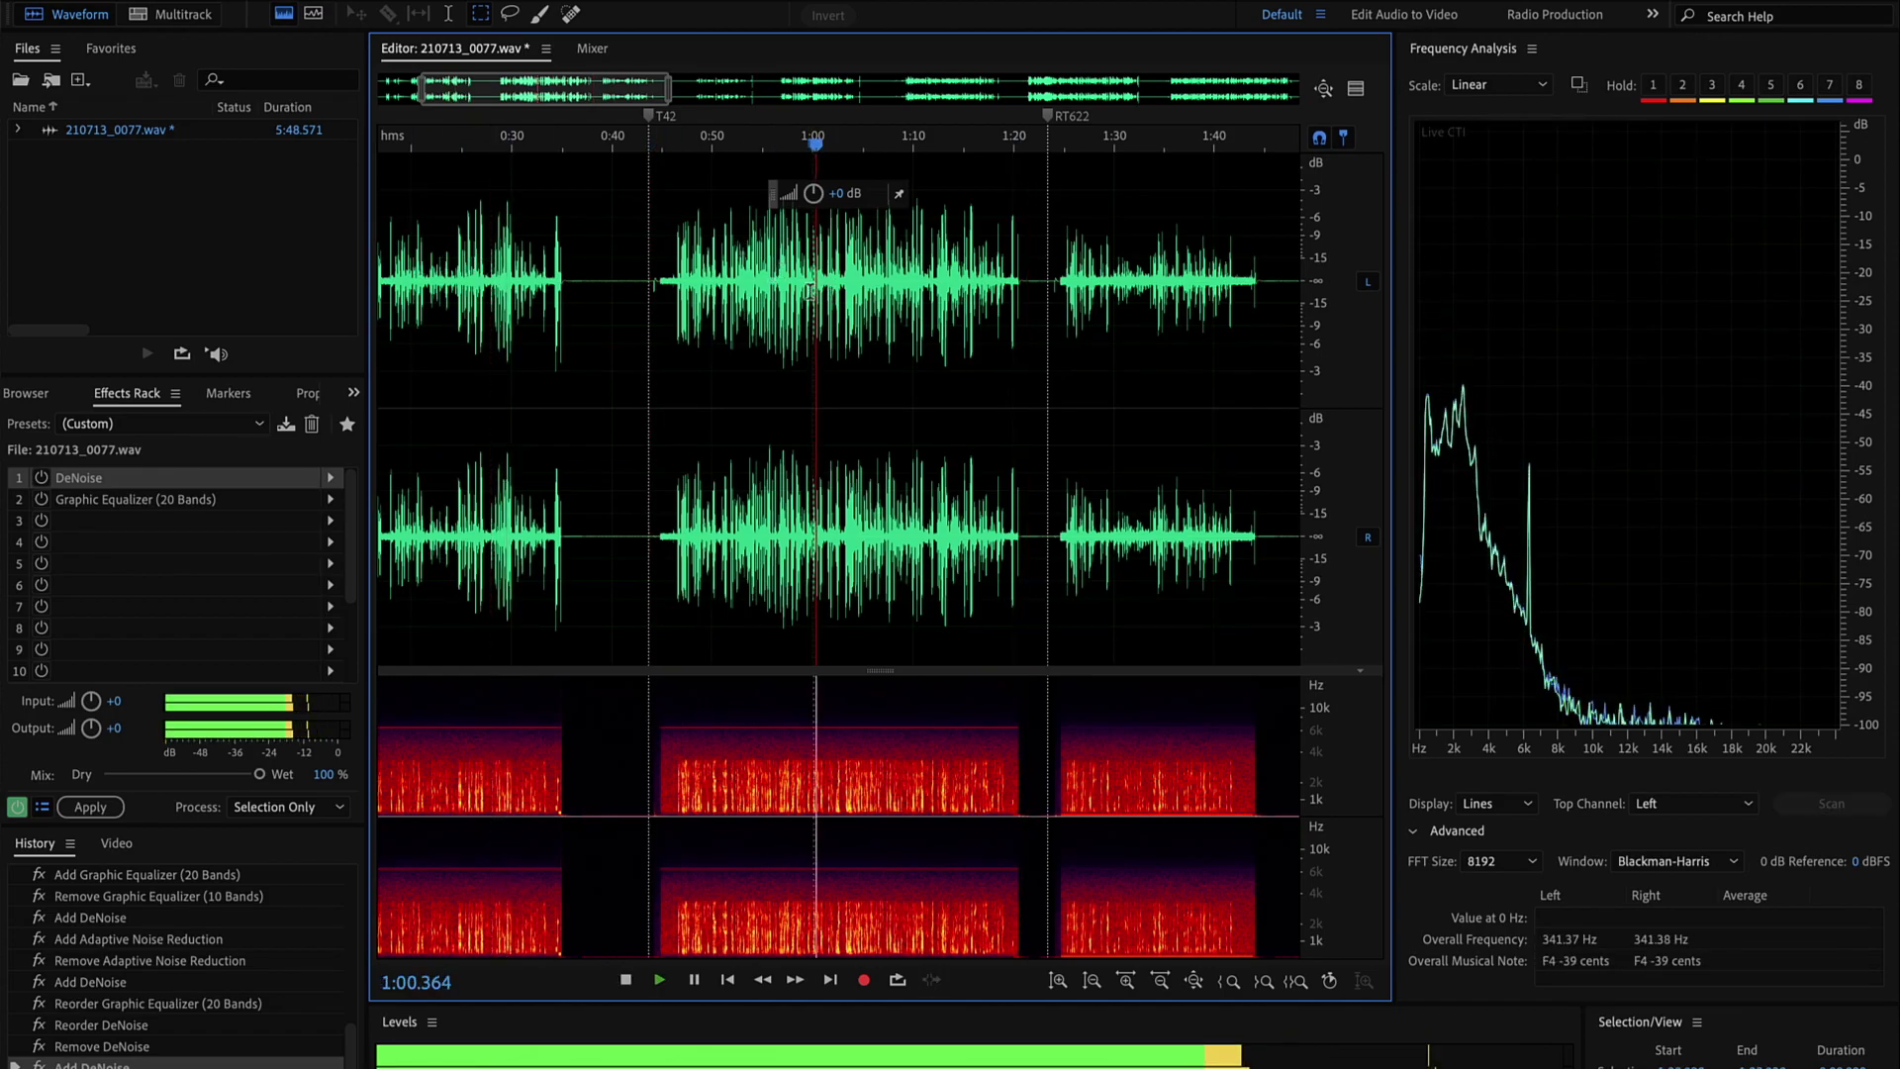
key("space")
left_click(491, 287)
key("space")
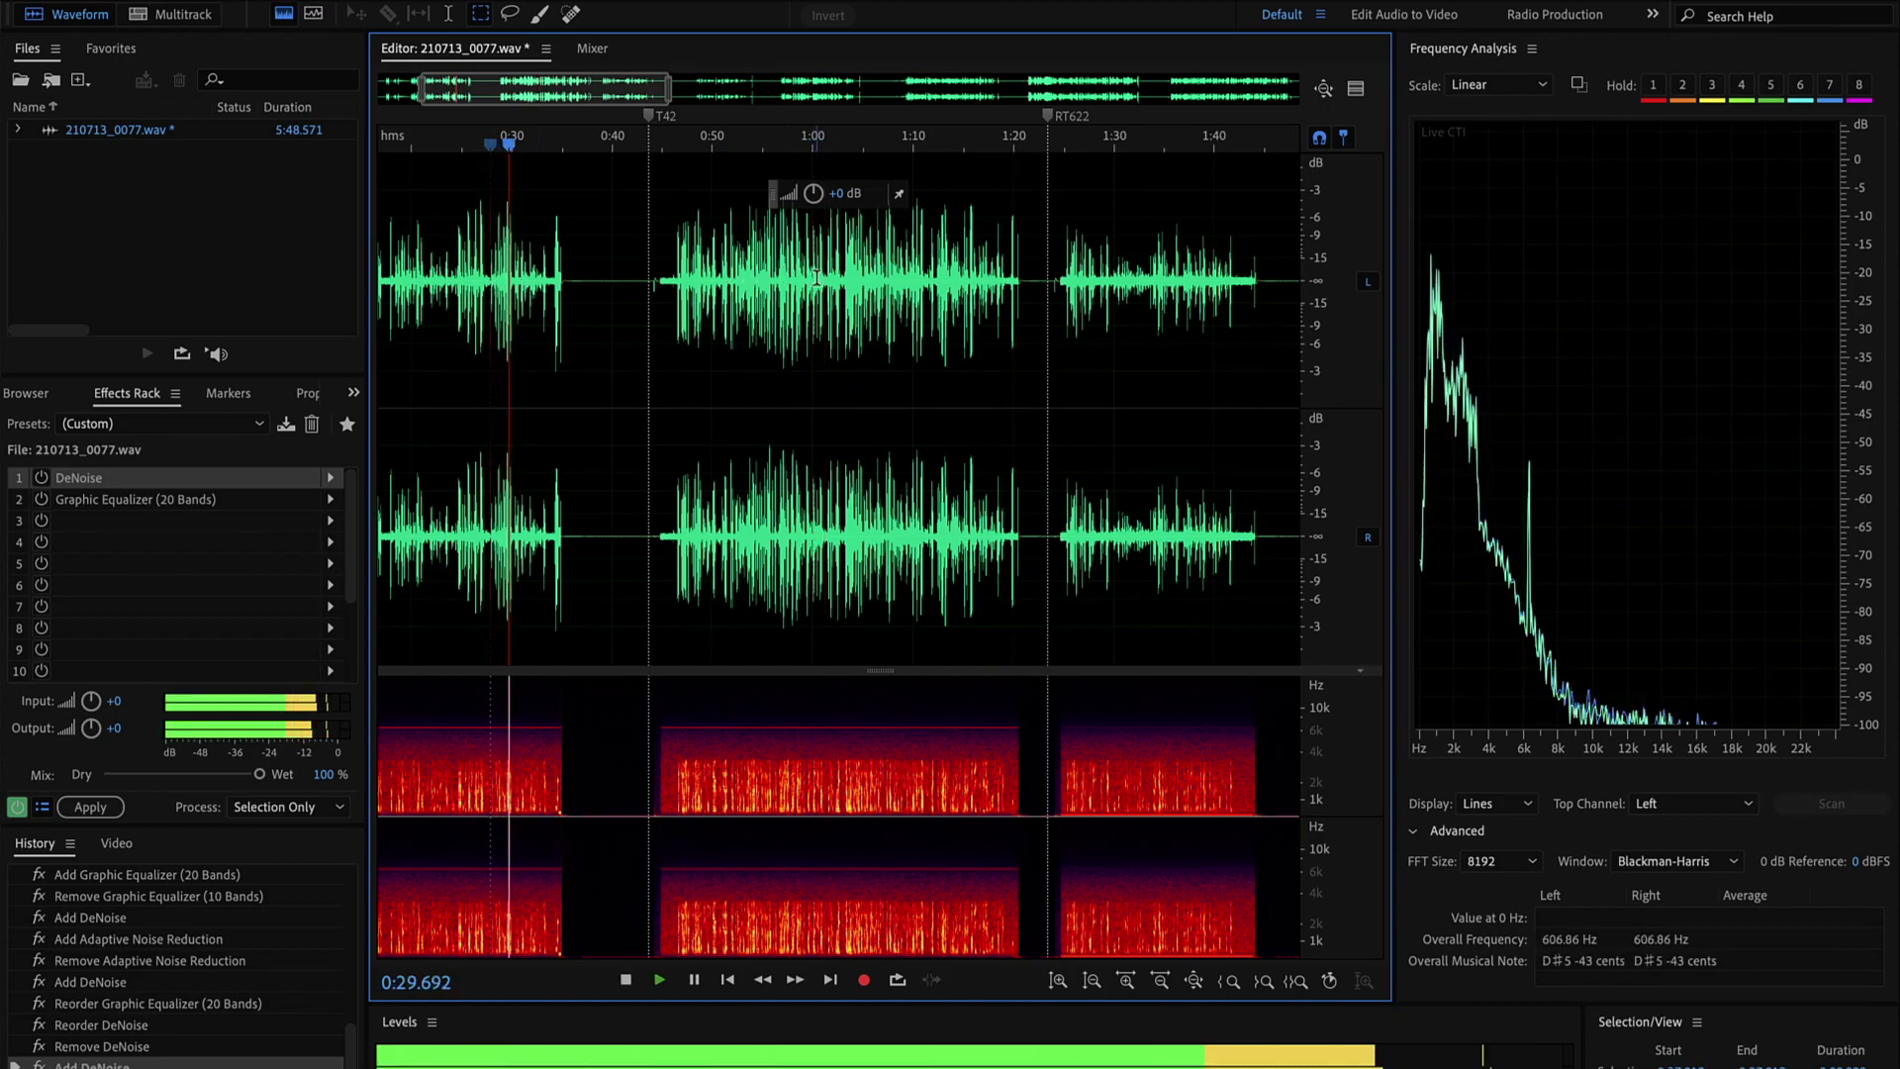
left_click(814, 279)
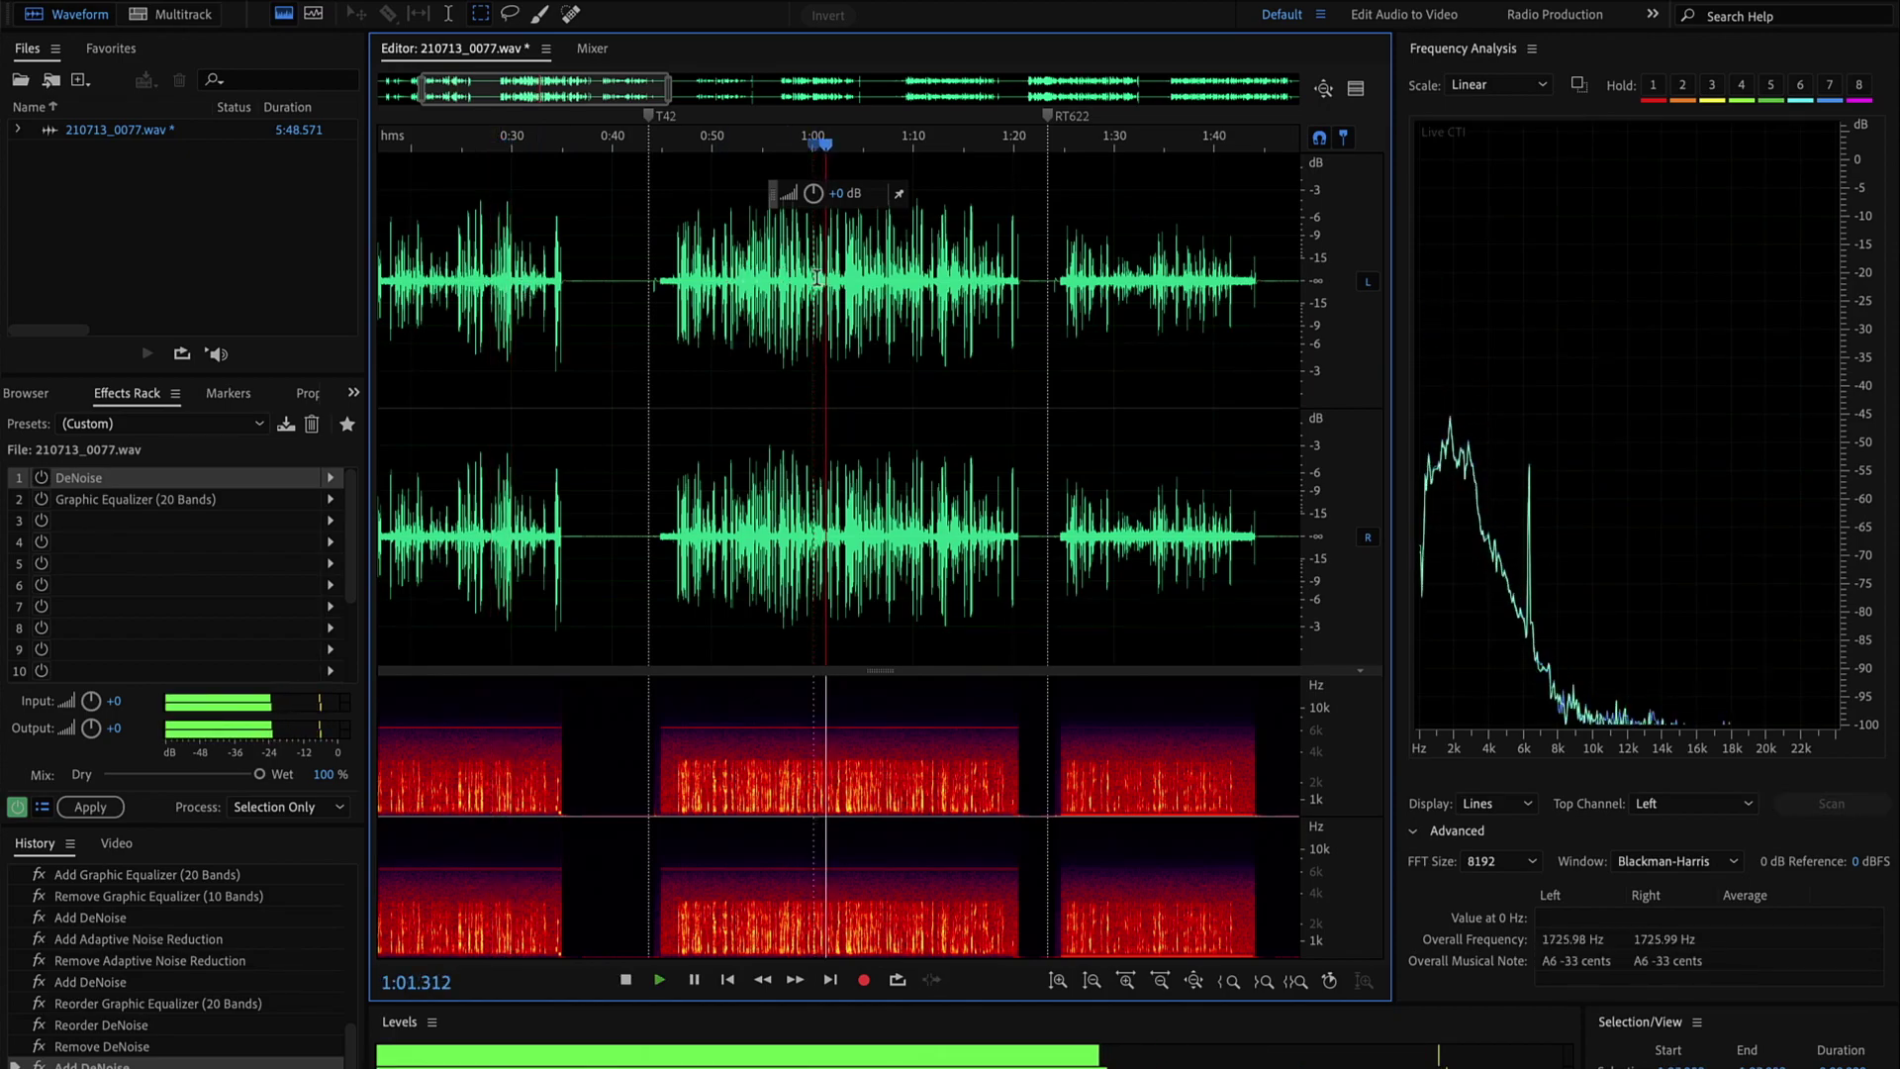
key("space")
scroll(816, 280, "right", 10)
scroll(819, 279, "right", 1)
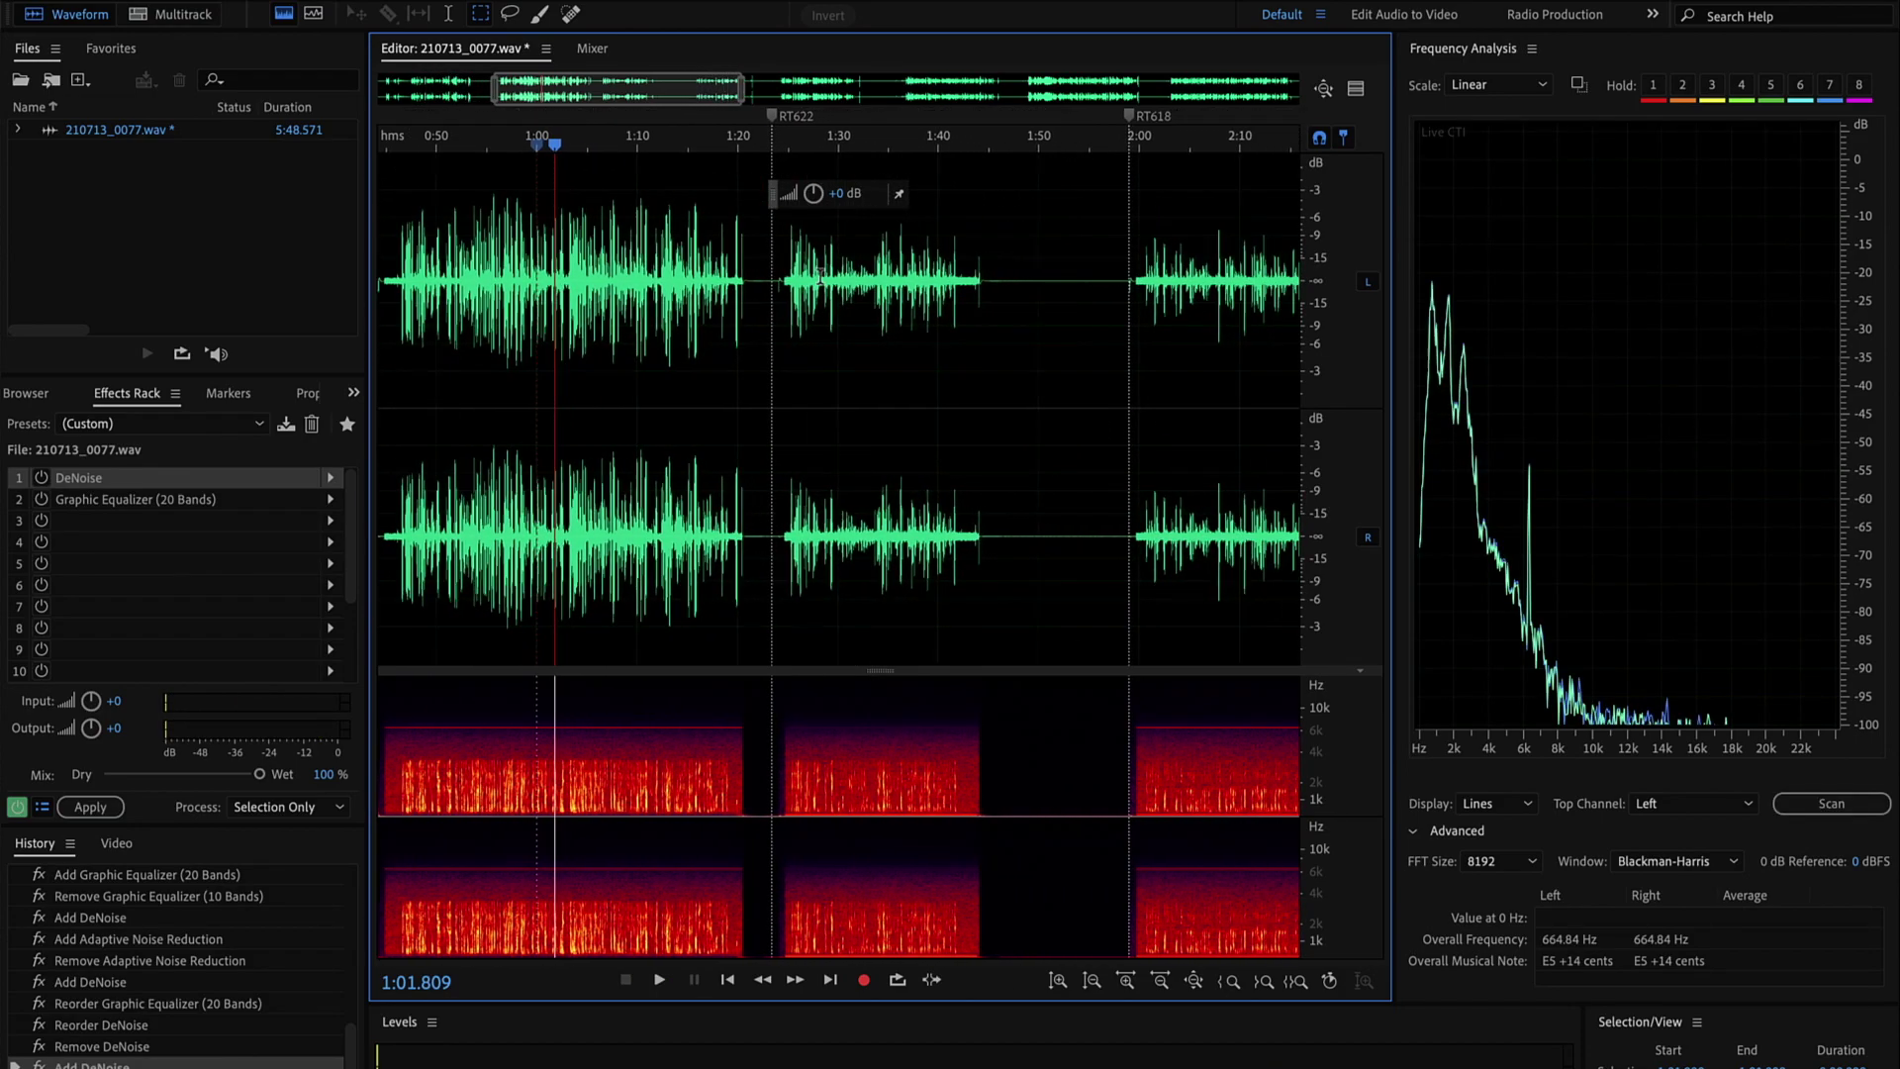
Play the RT622 section from 1:24 to 1:42.8, then scroll right toward RT618.
left_click(781, 299)
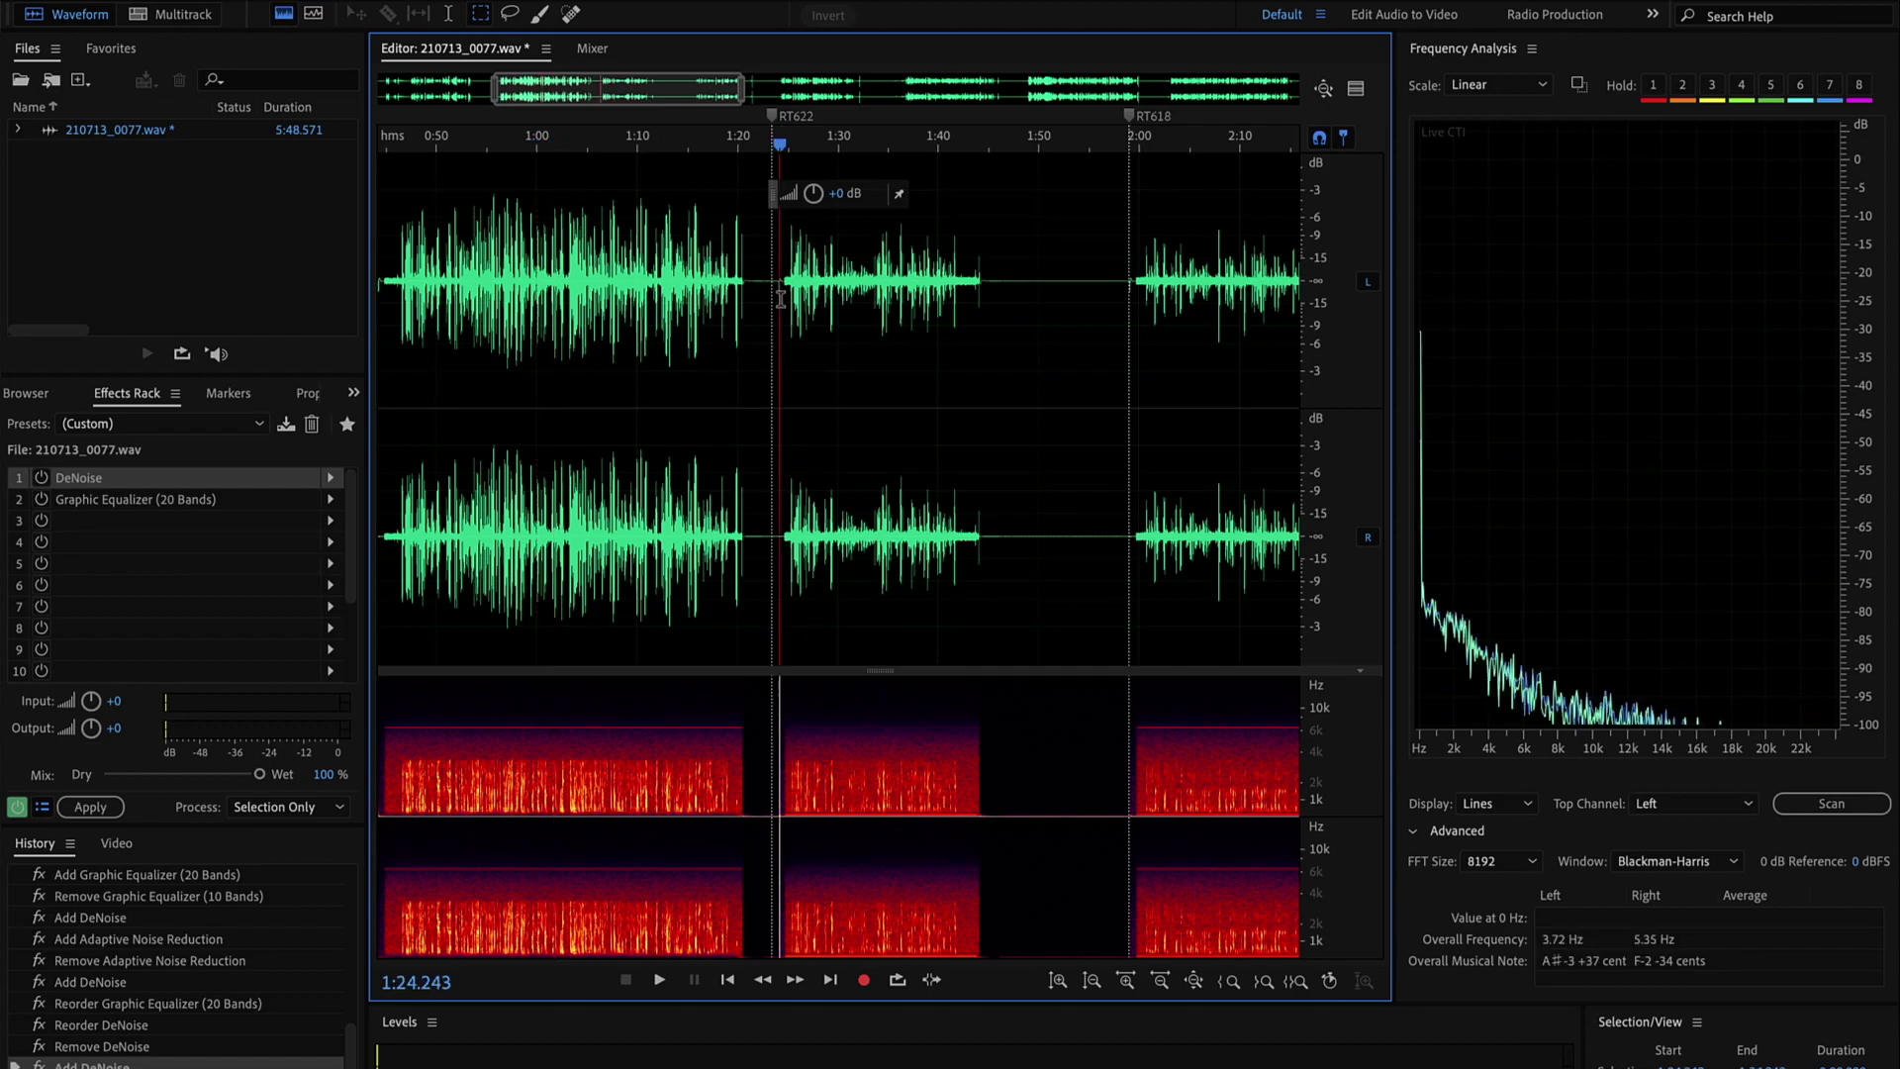
key("space")
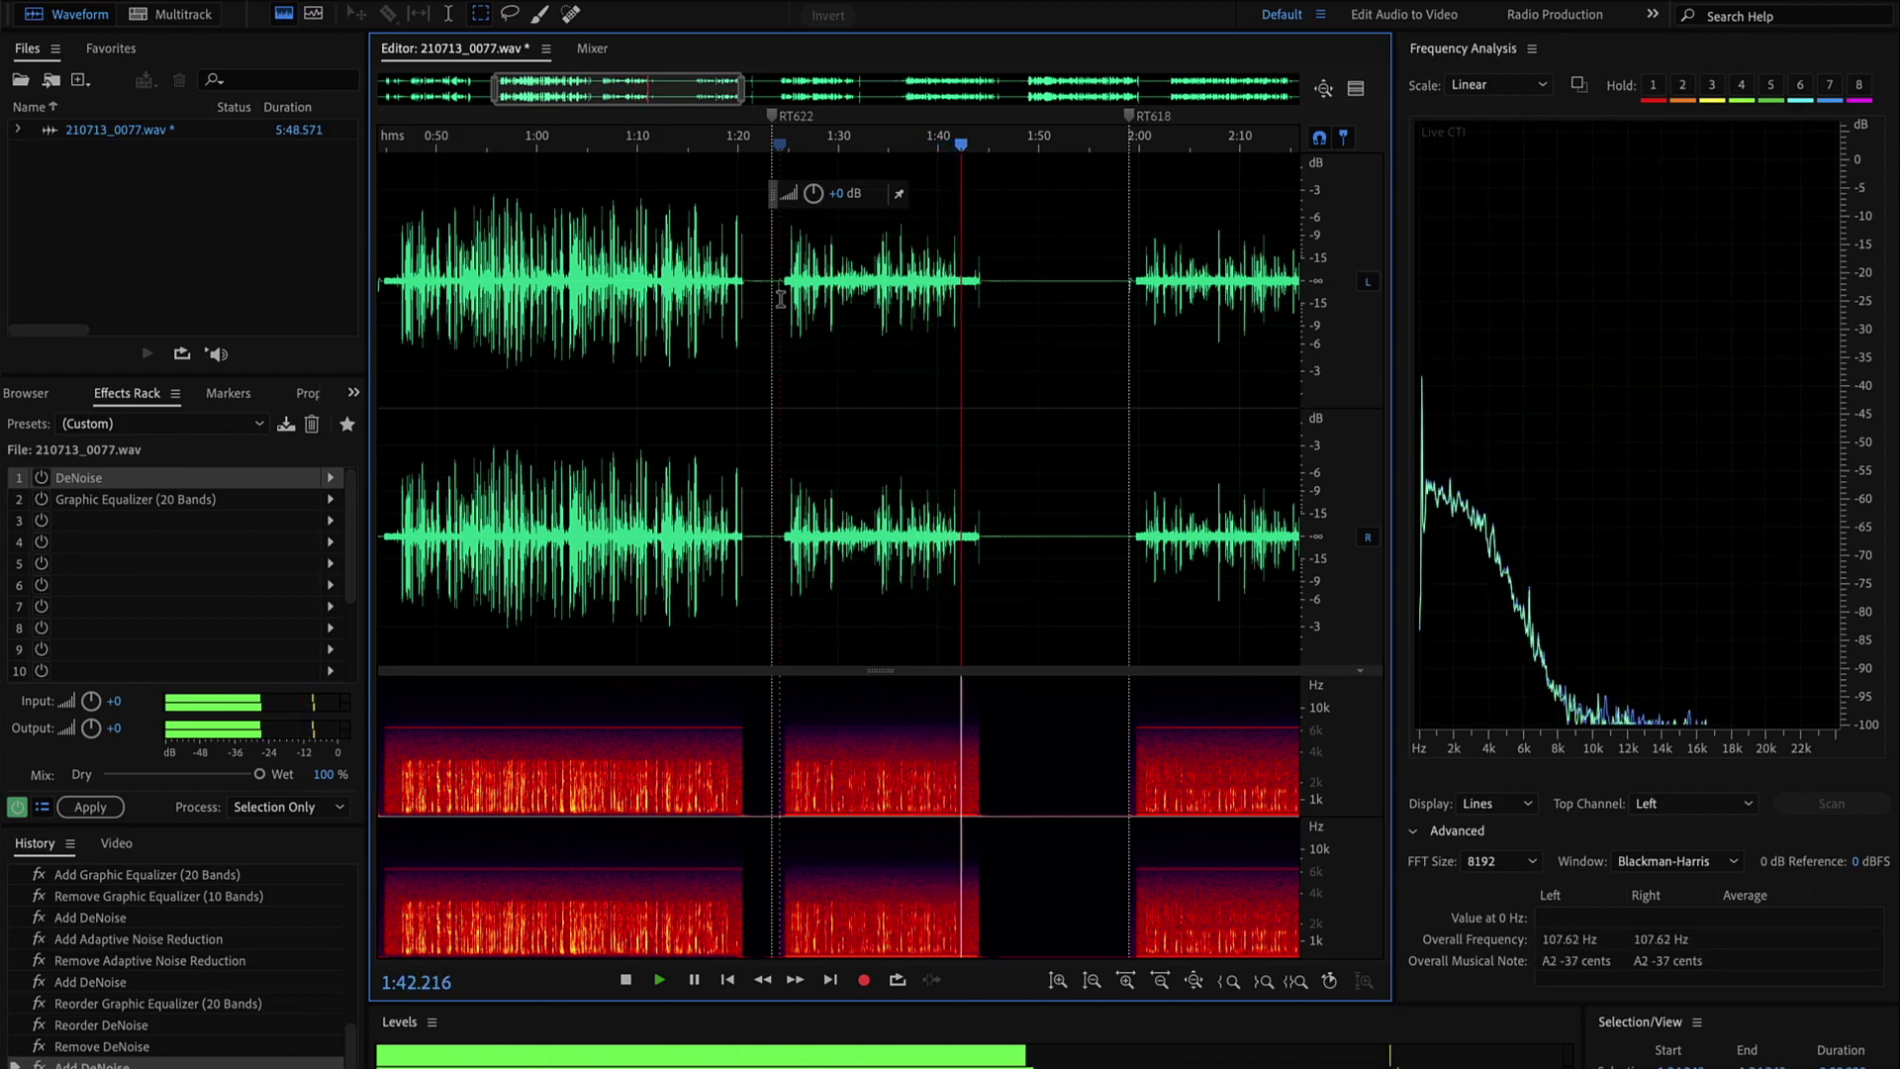
key("space")
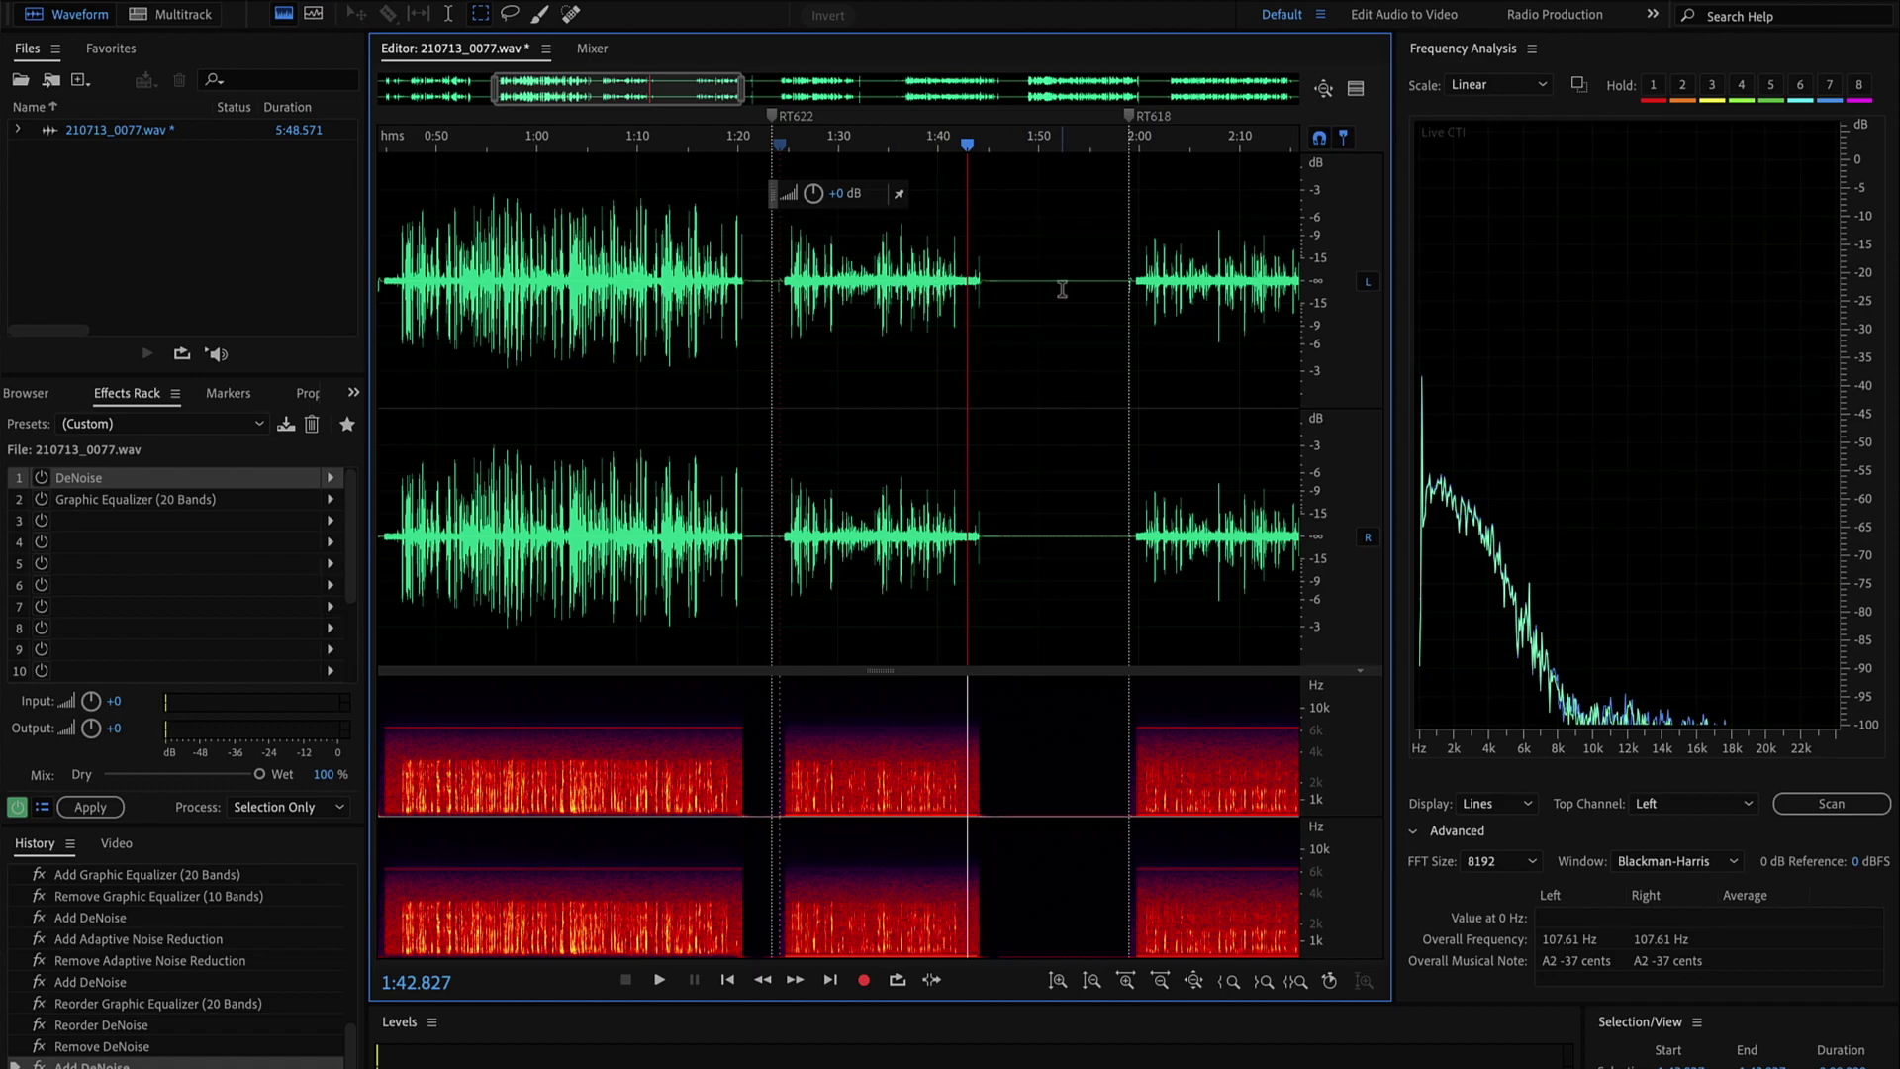
scroll(1058, 288, "right", 6)
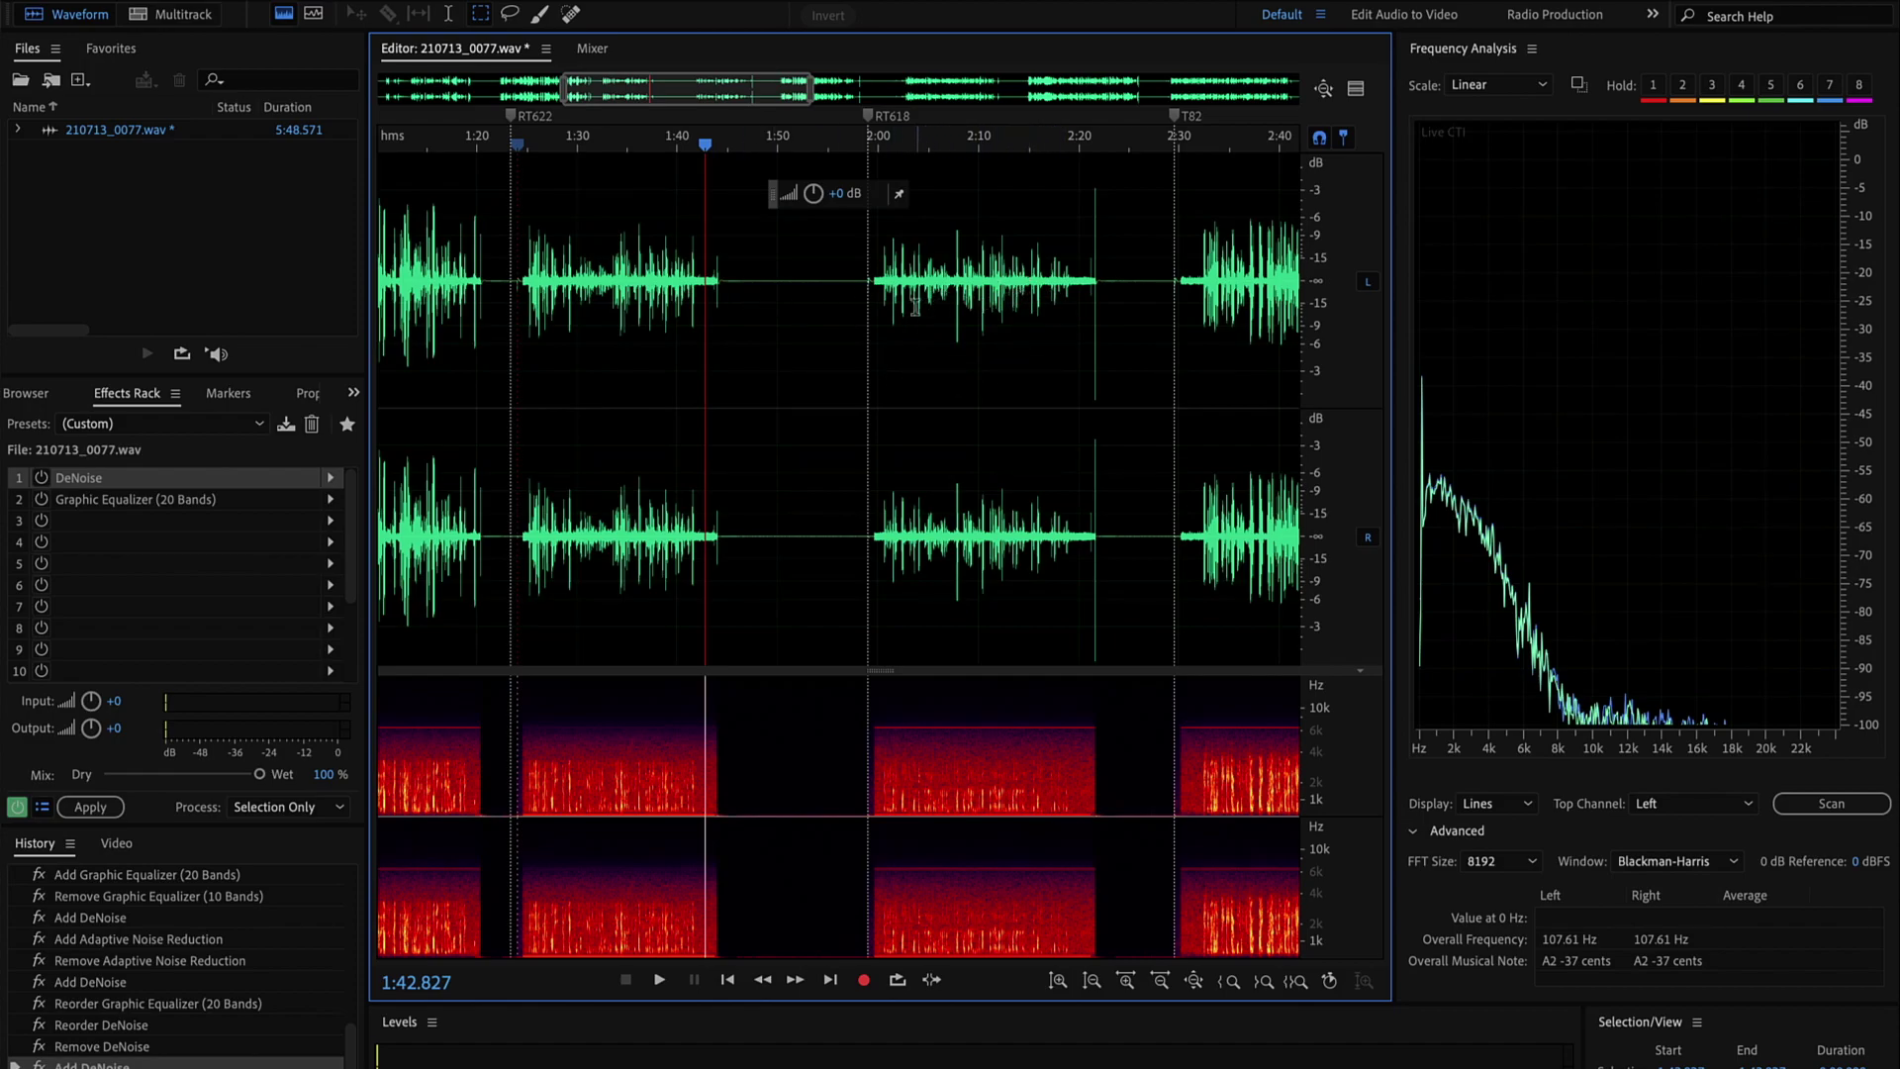
Start playing the RT618 section from its marker near 2:00.
left_click(879, 302)
key("space")
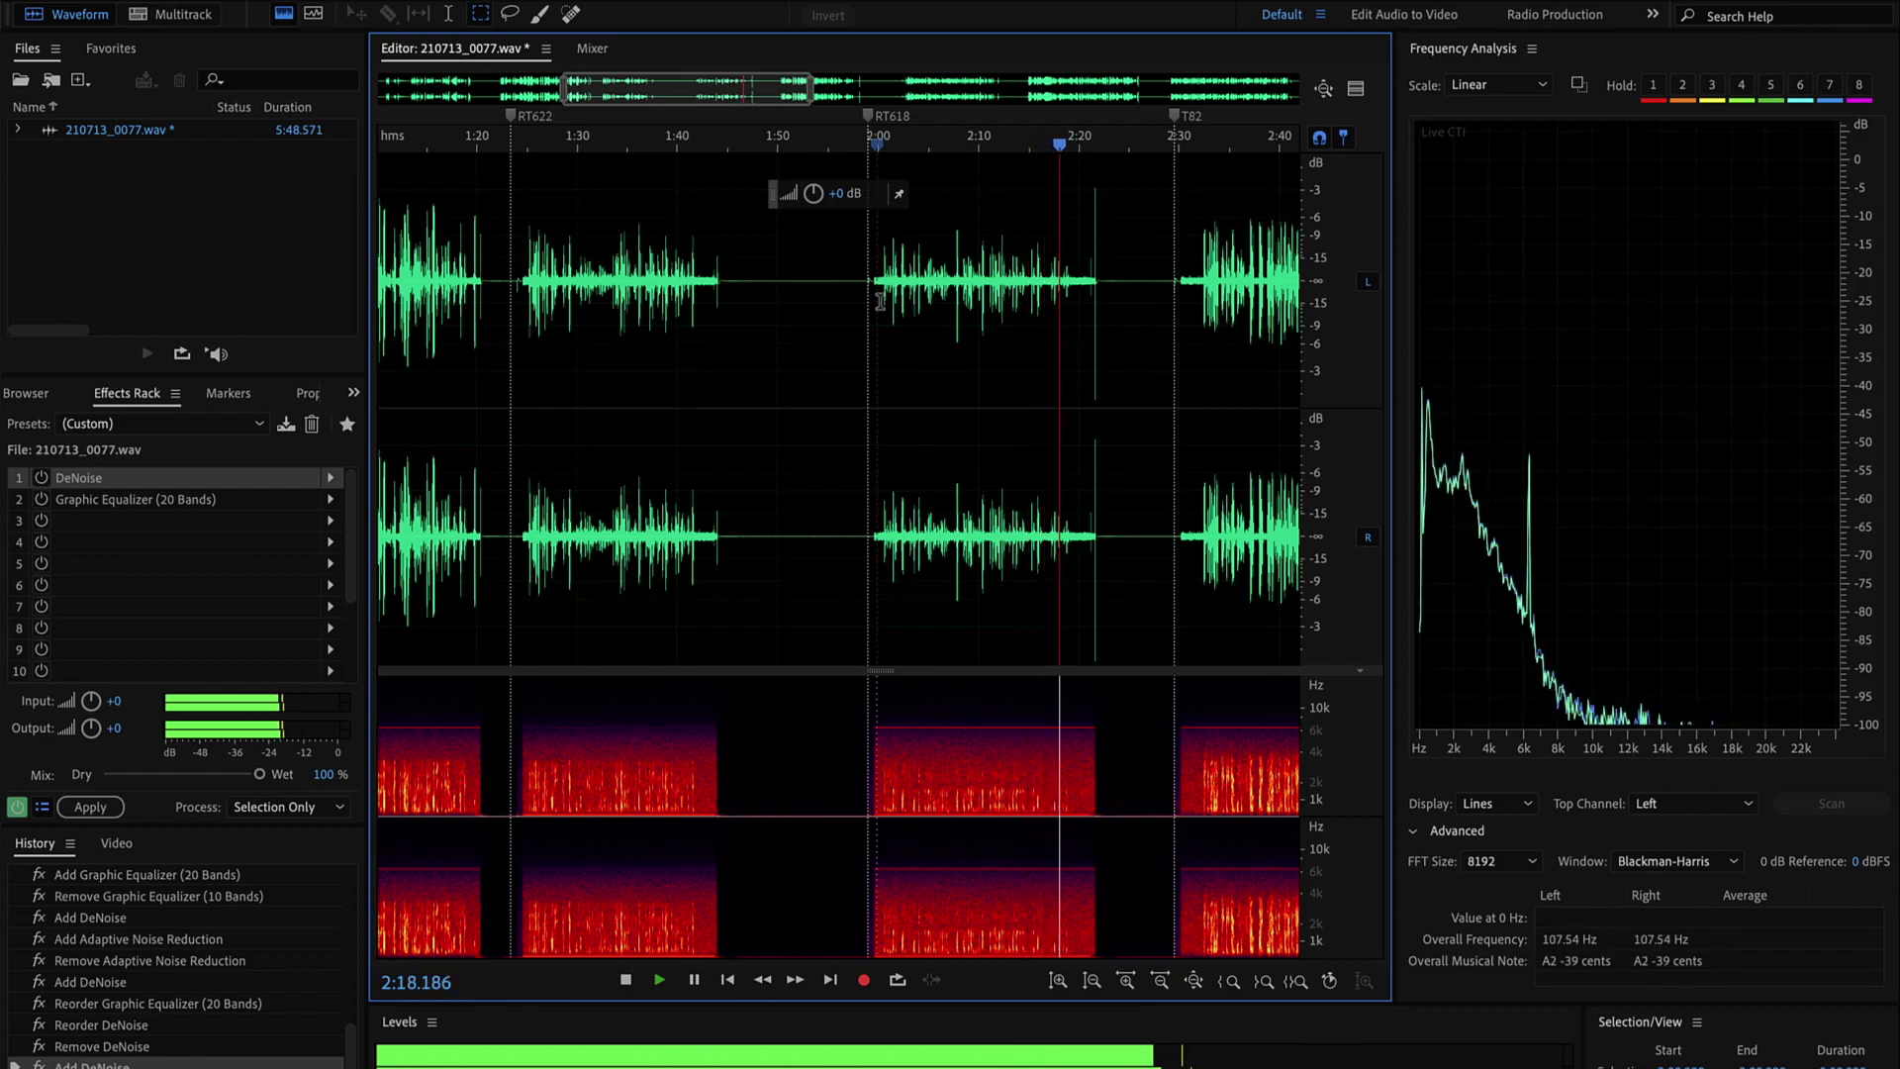
Stop the RT618 playback.
scroll(879, 302, "down", 3)
scroll(879, 302, "up", 3)
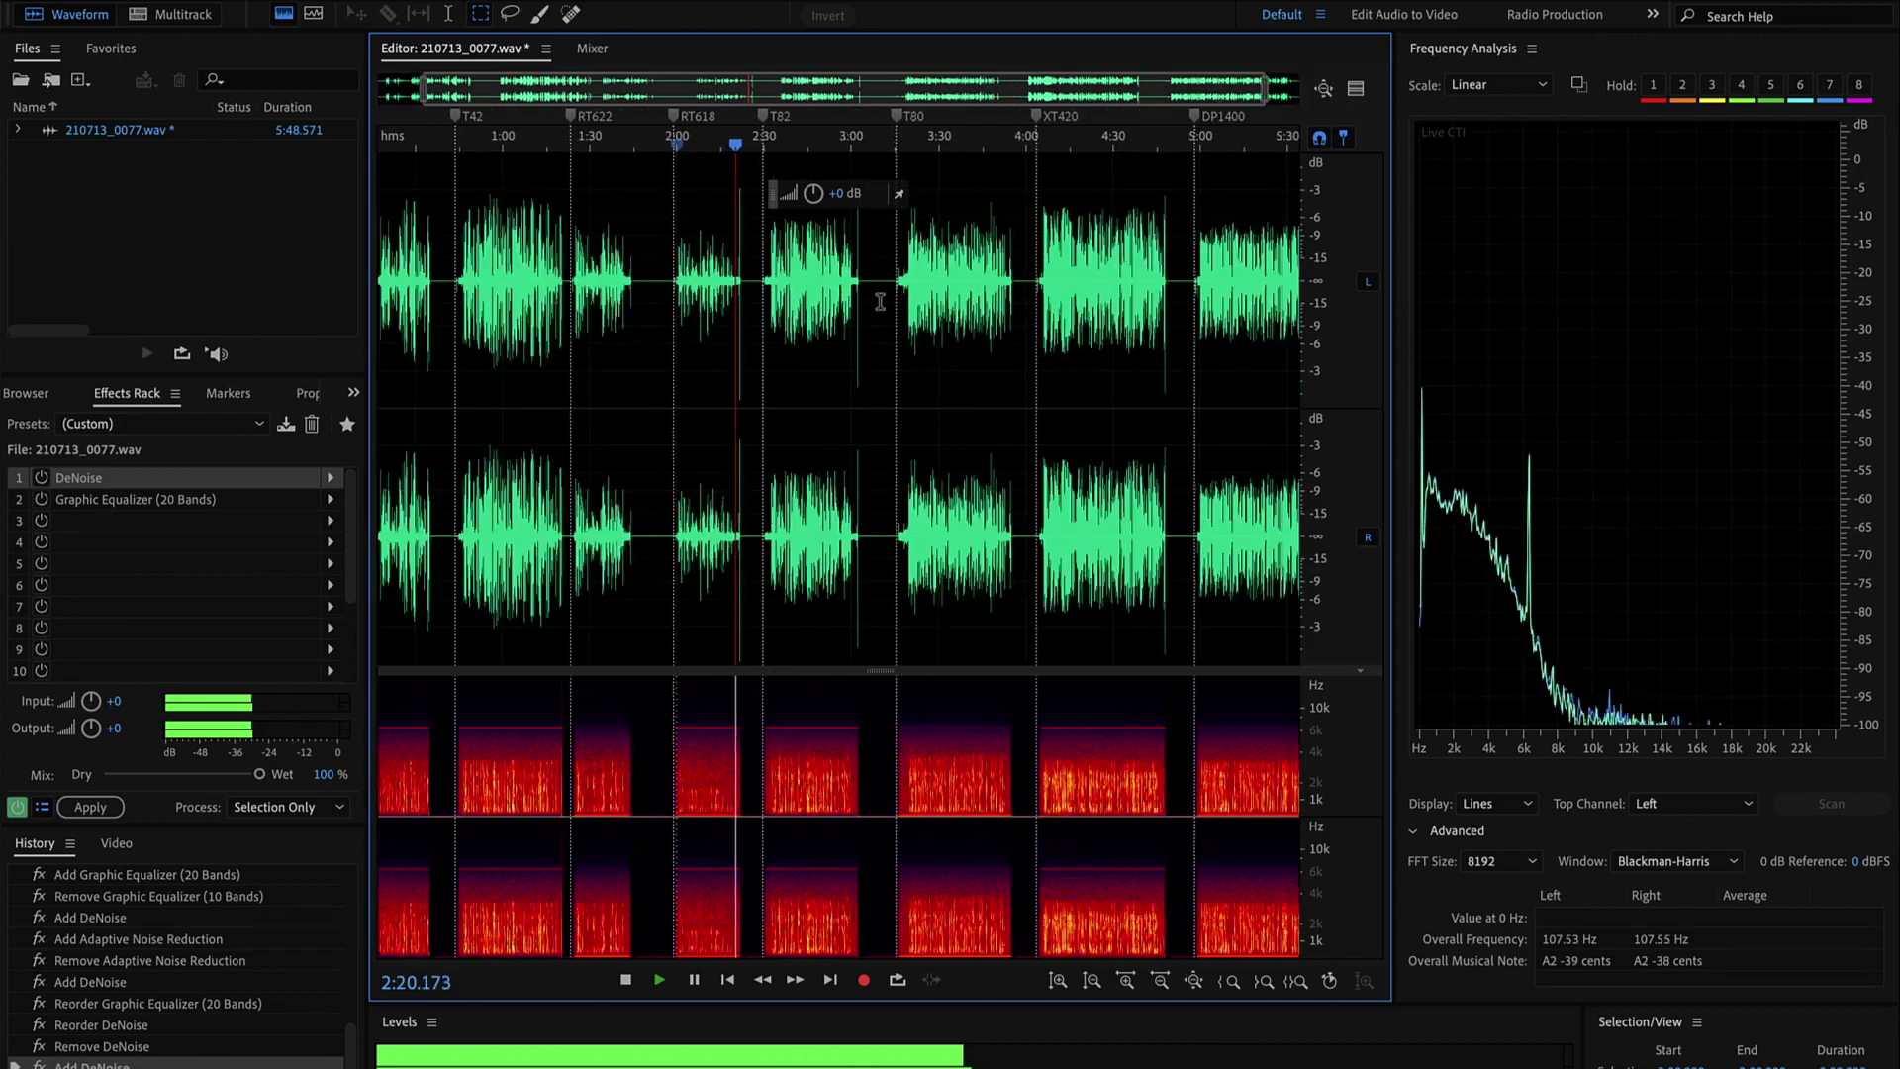
scroll(880, 302, "down", 3)
key("space")
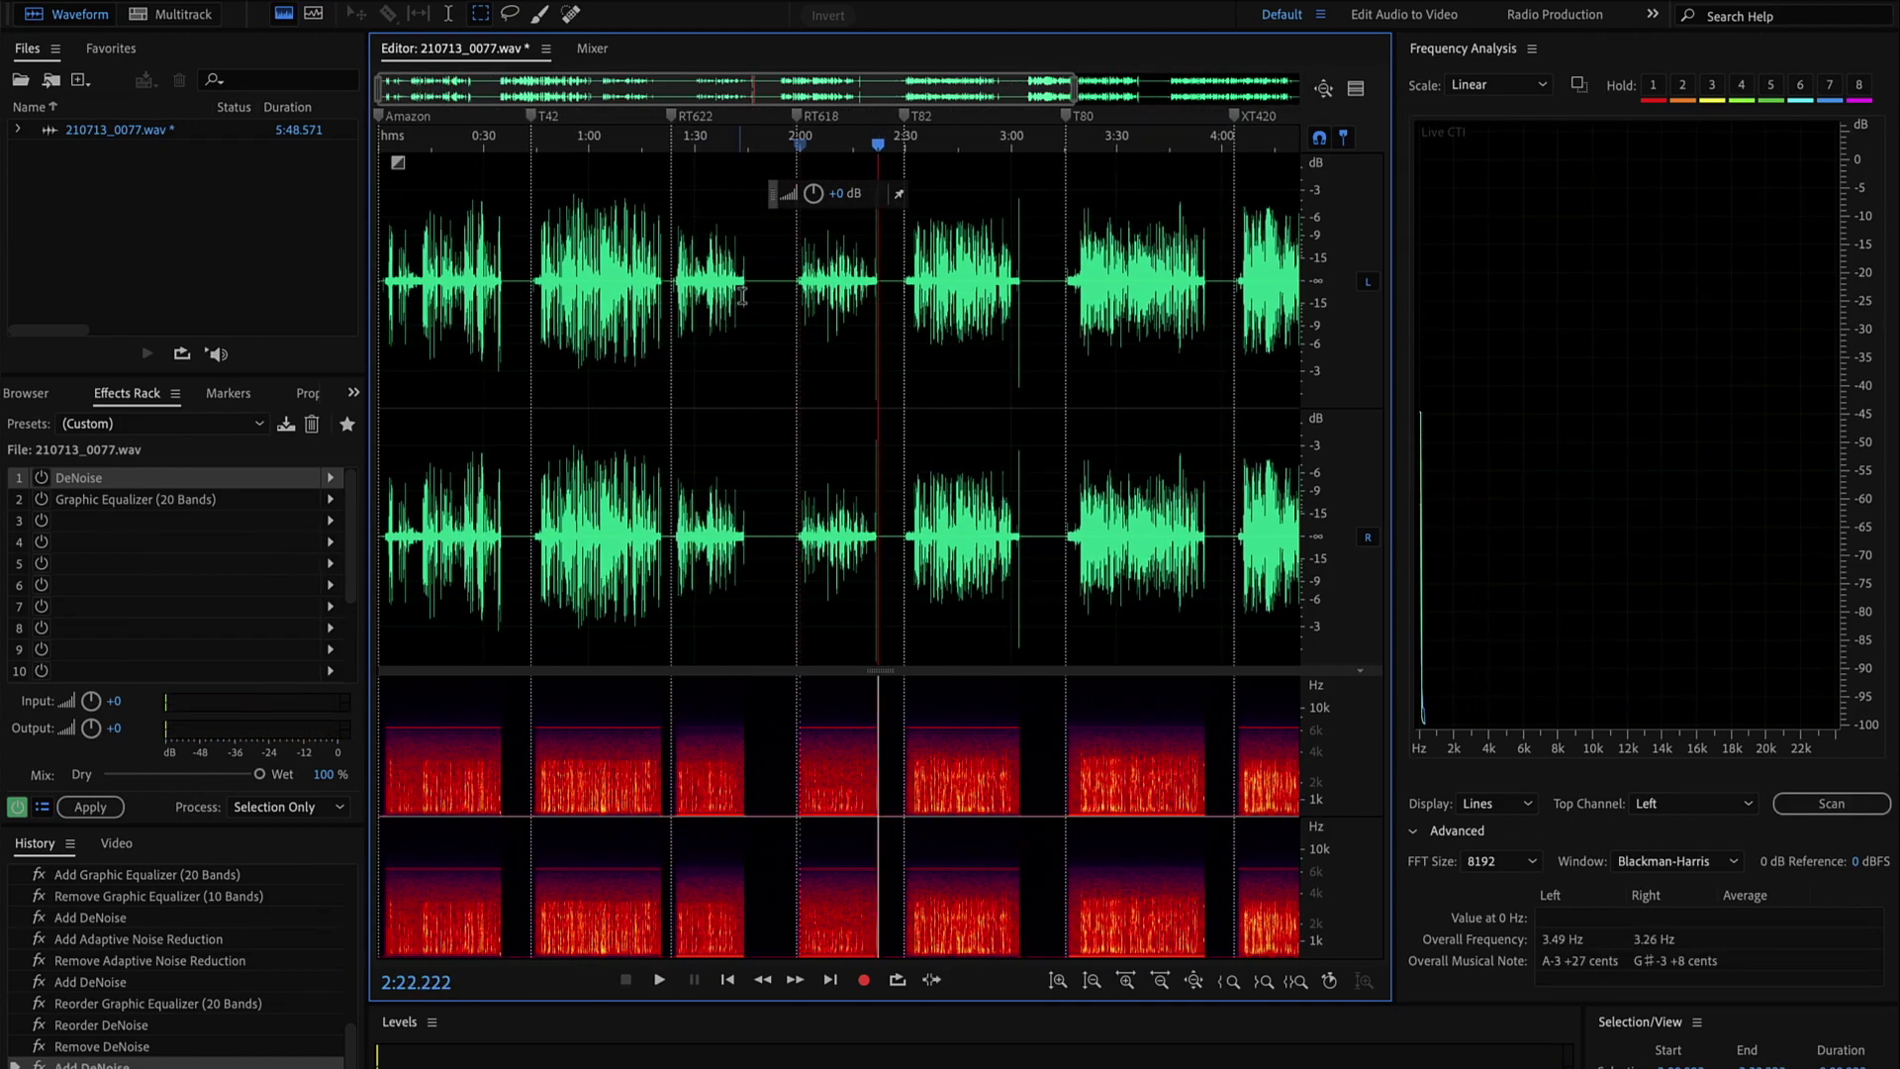
Compare T42 from 1:00 with RT618 from 2:07, then zoom in around the RT618–T82 markers.
left_click(584, 290)
key("space")
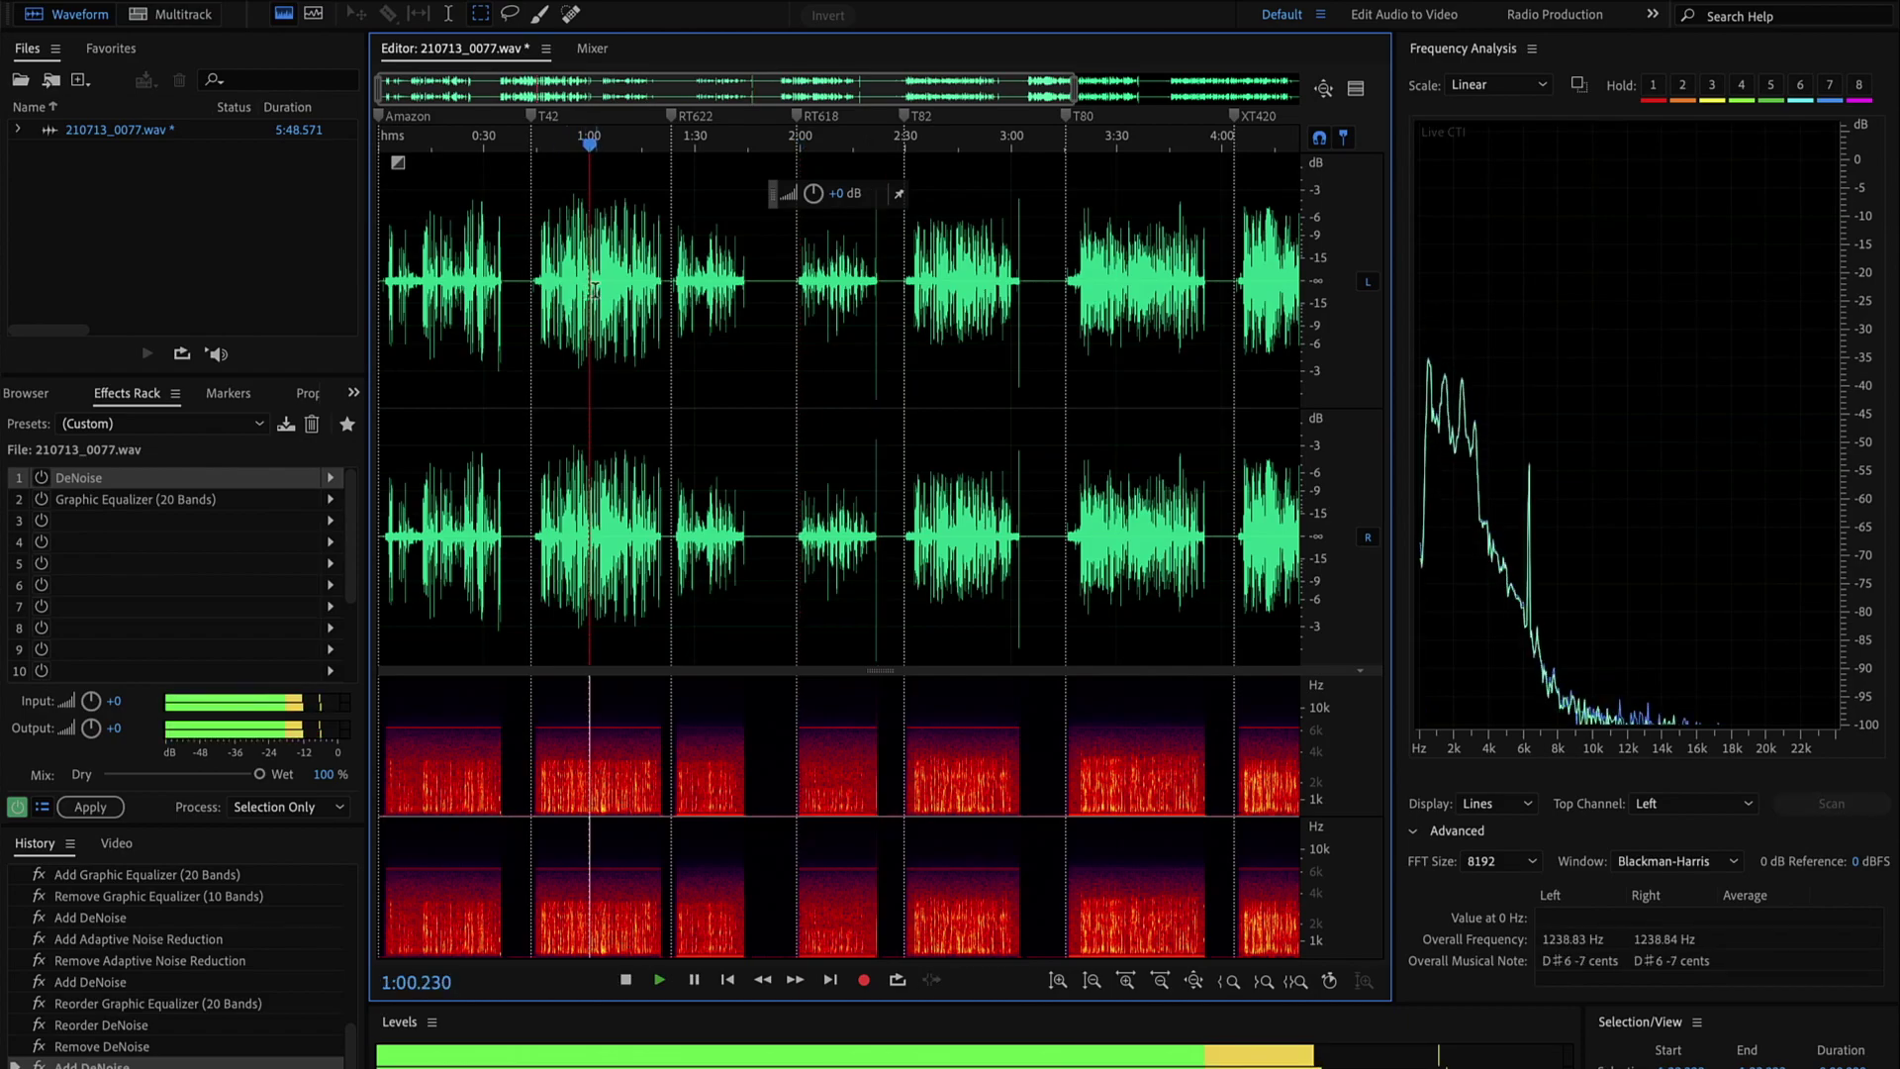
key("space")
left_click(827, 299)
key("space")
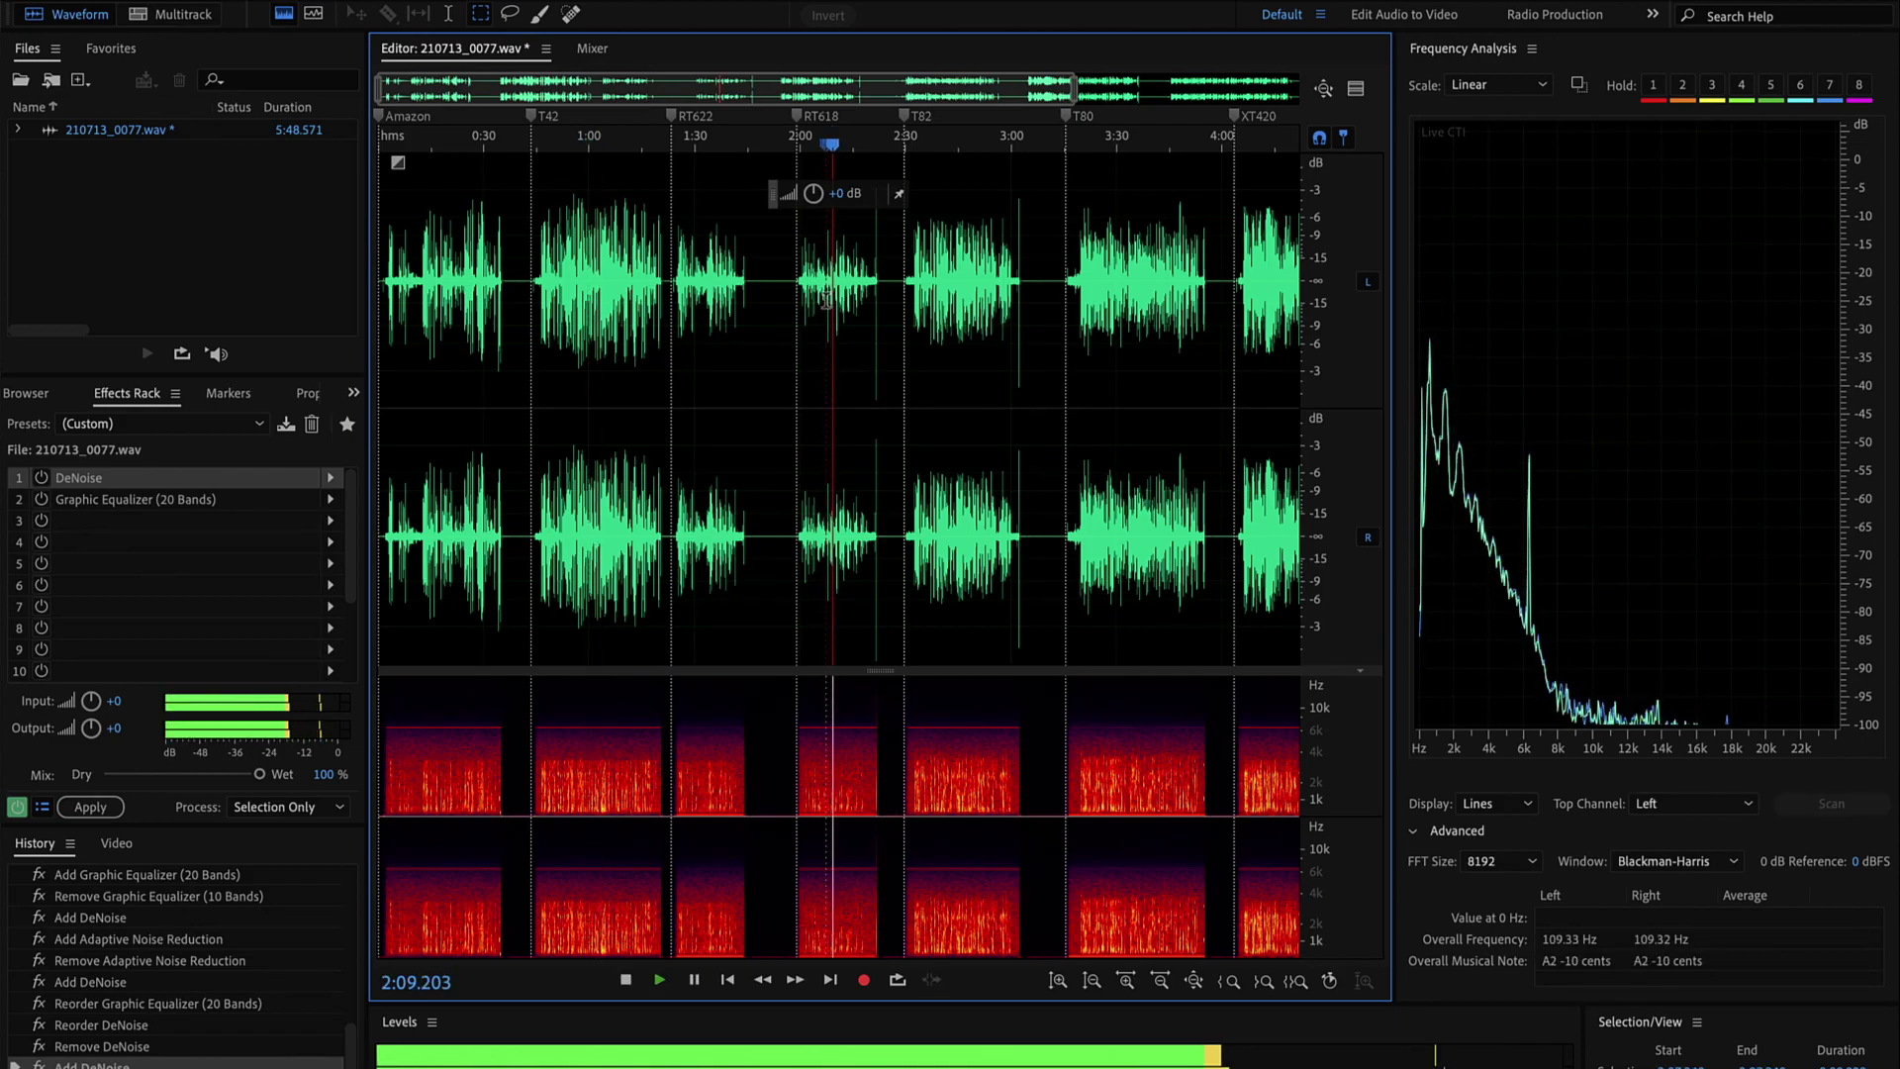
key("space")
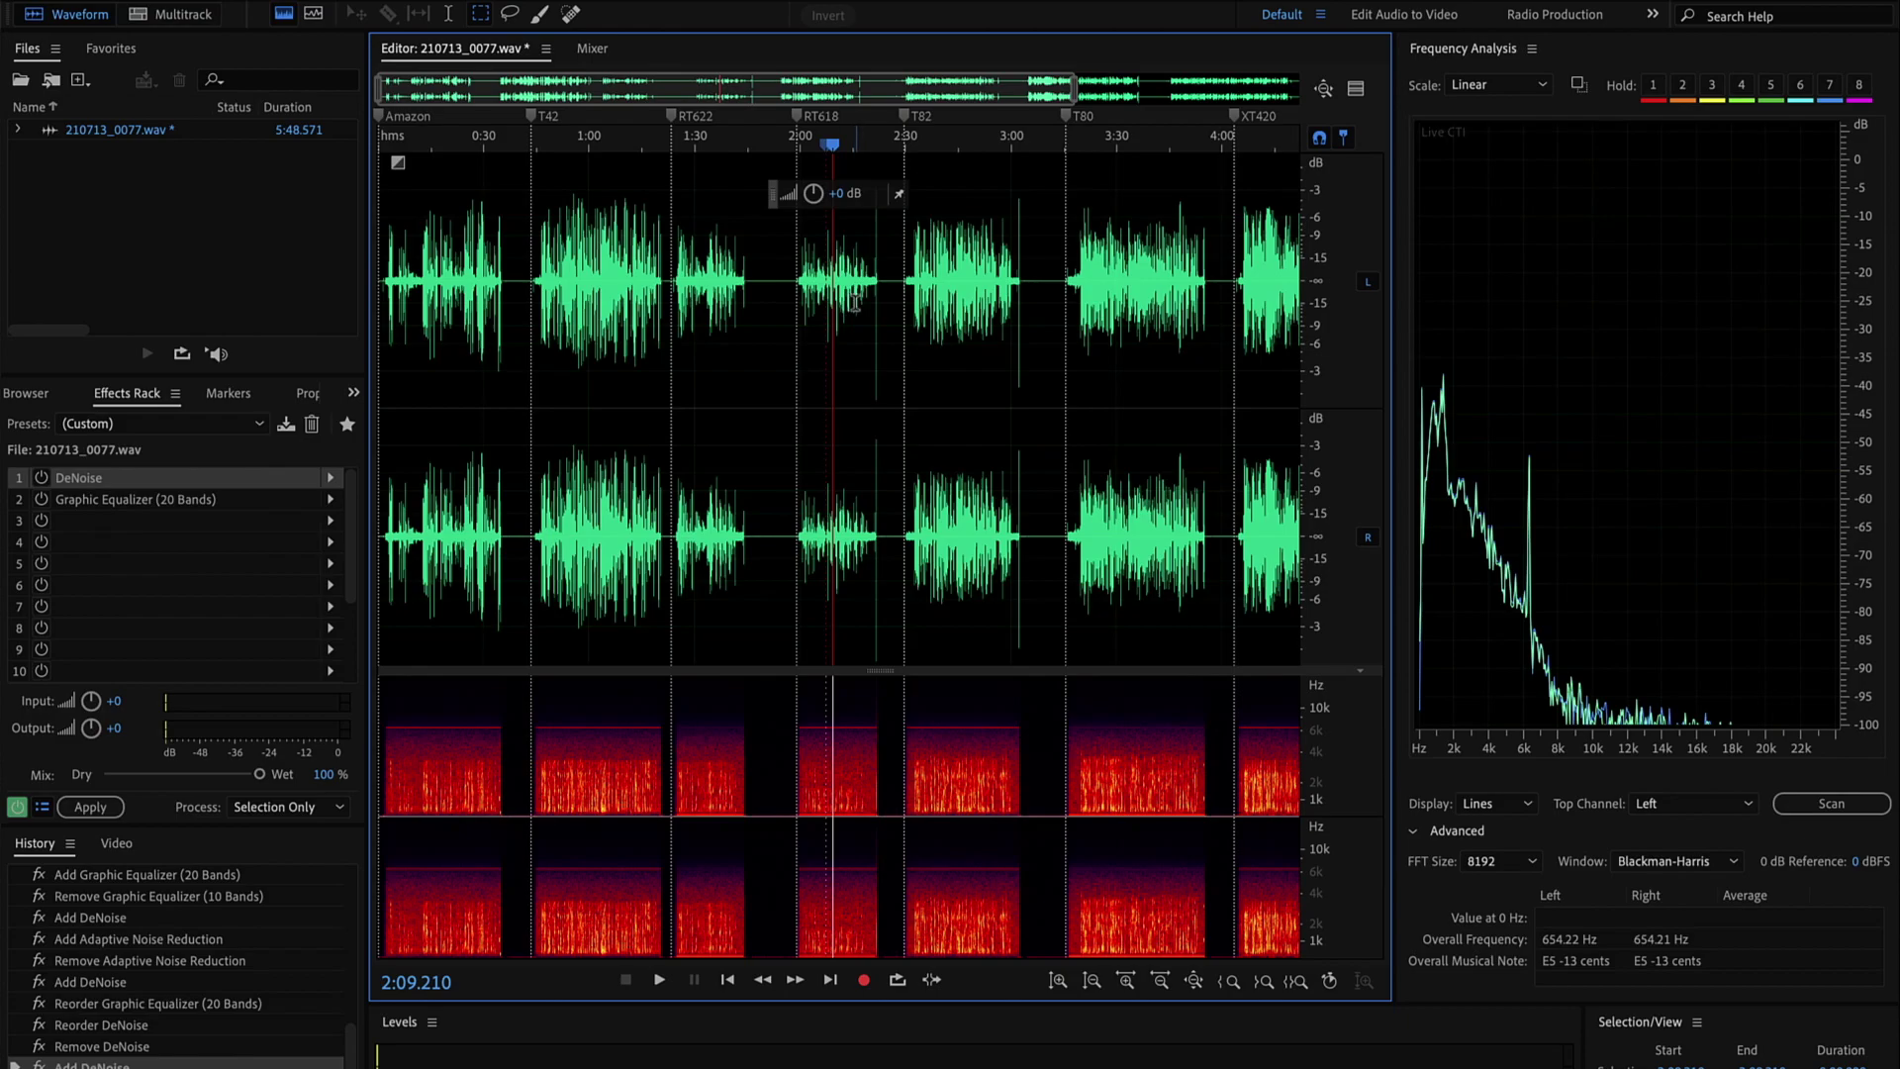
scroll(853, 297, "up", 2)
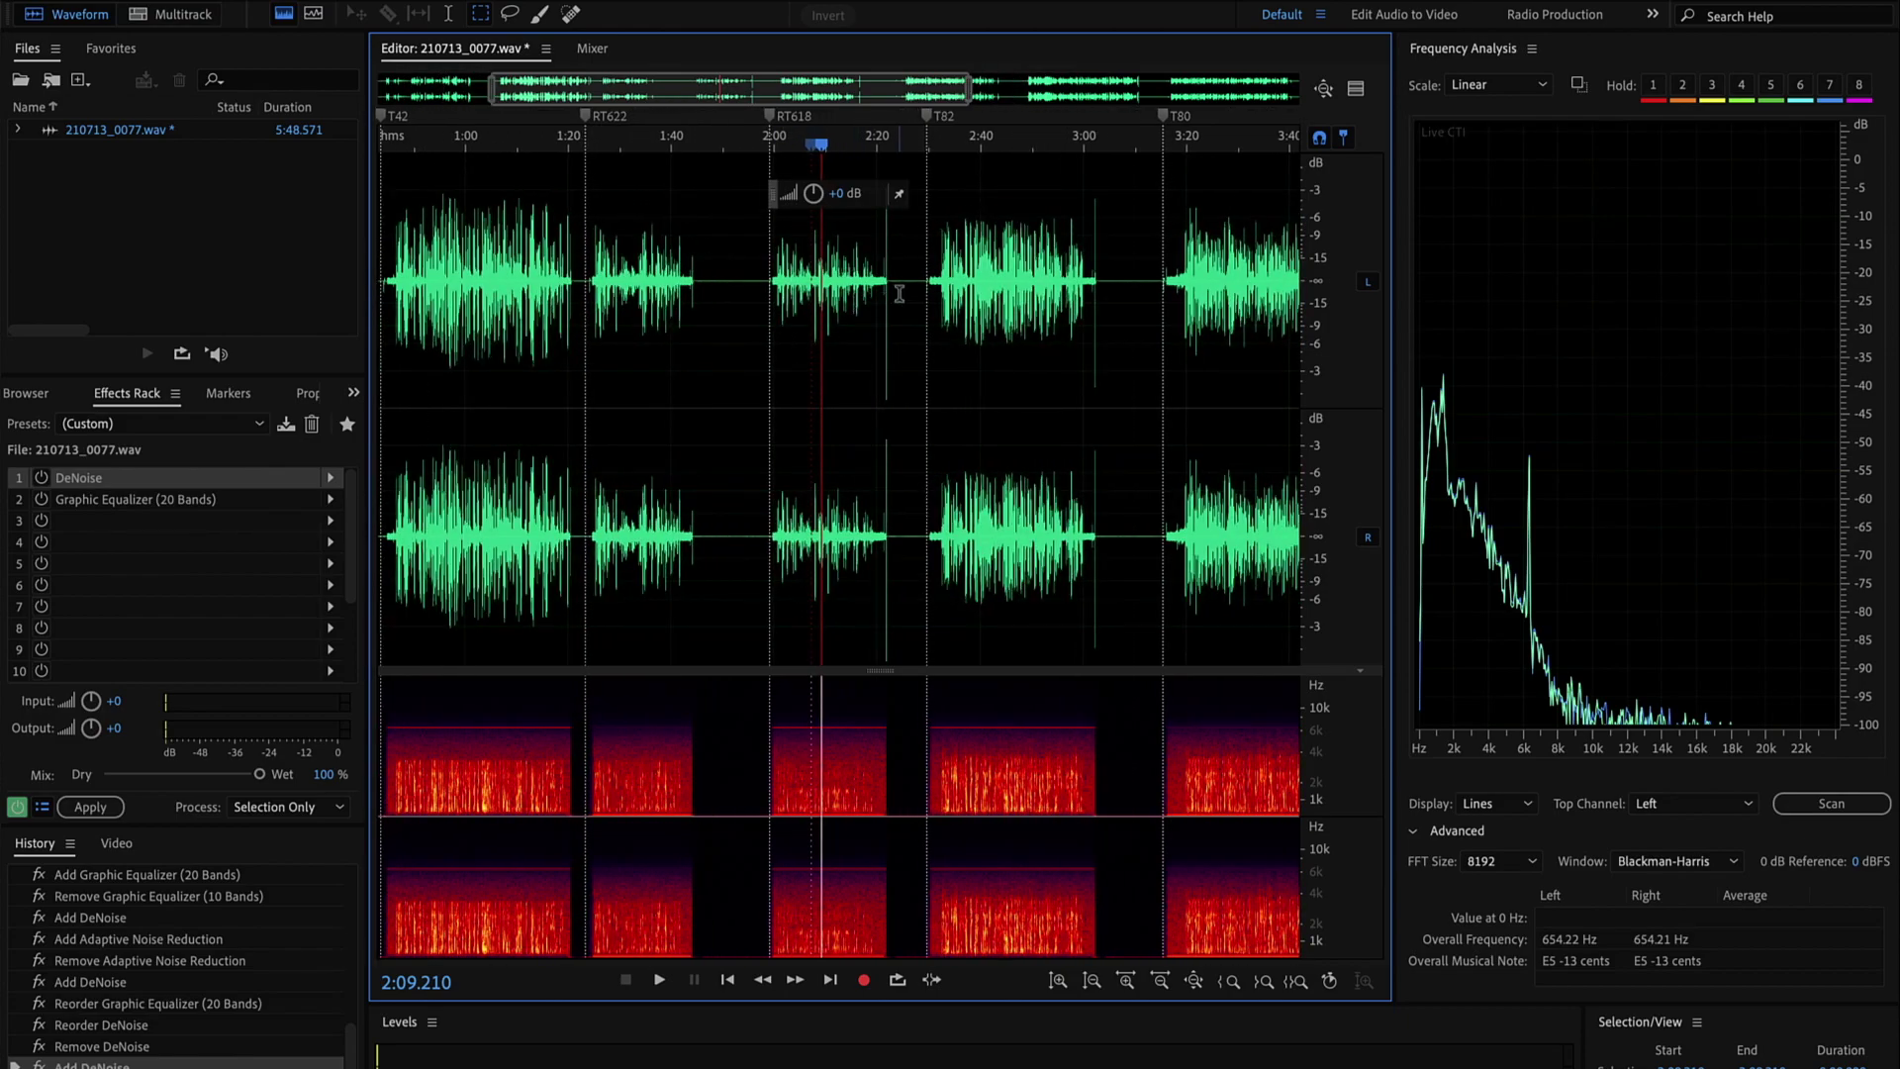
scroll(899, 293, "up", 3)
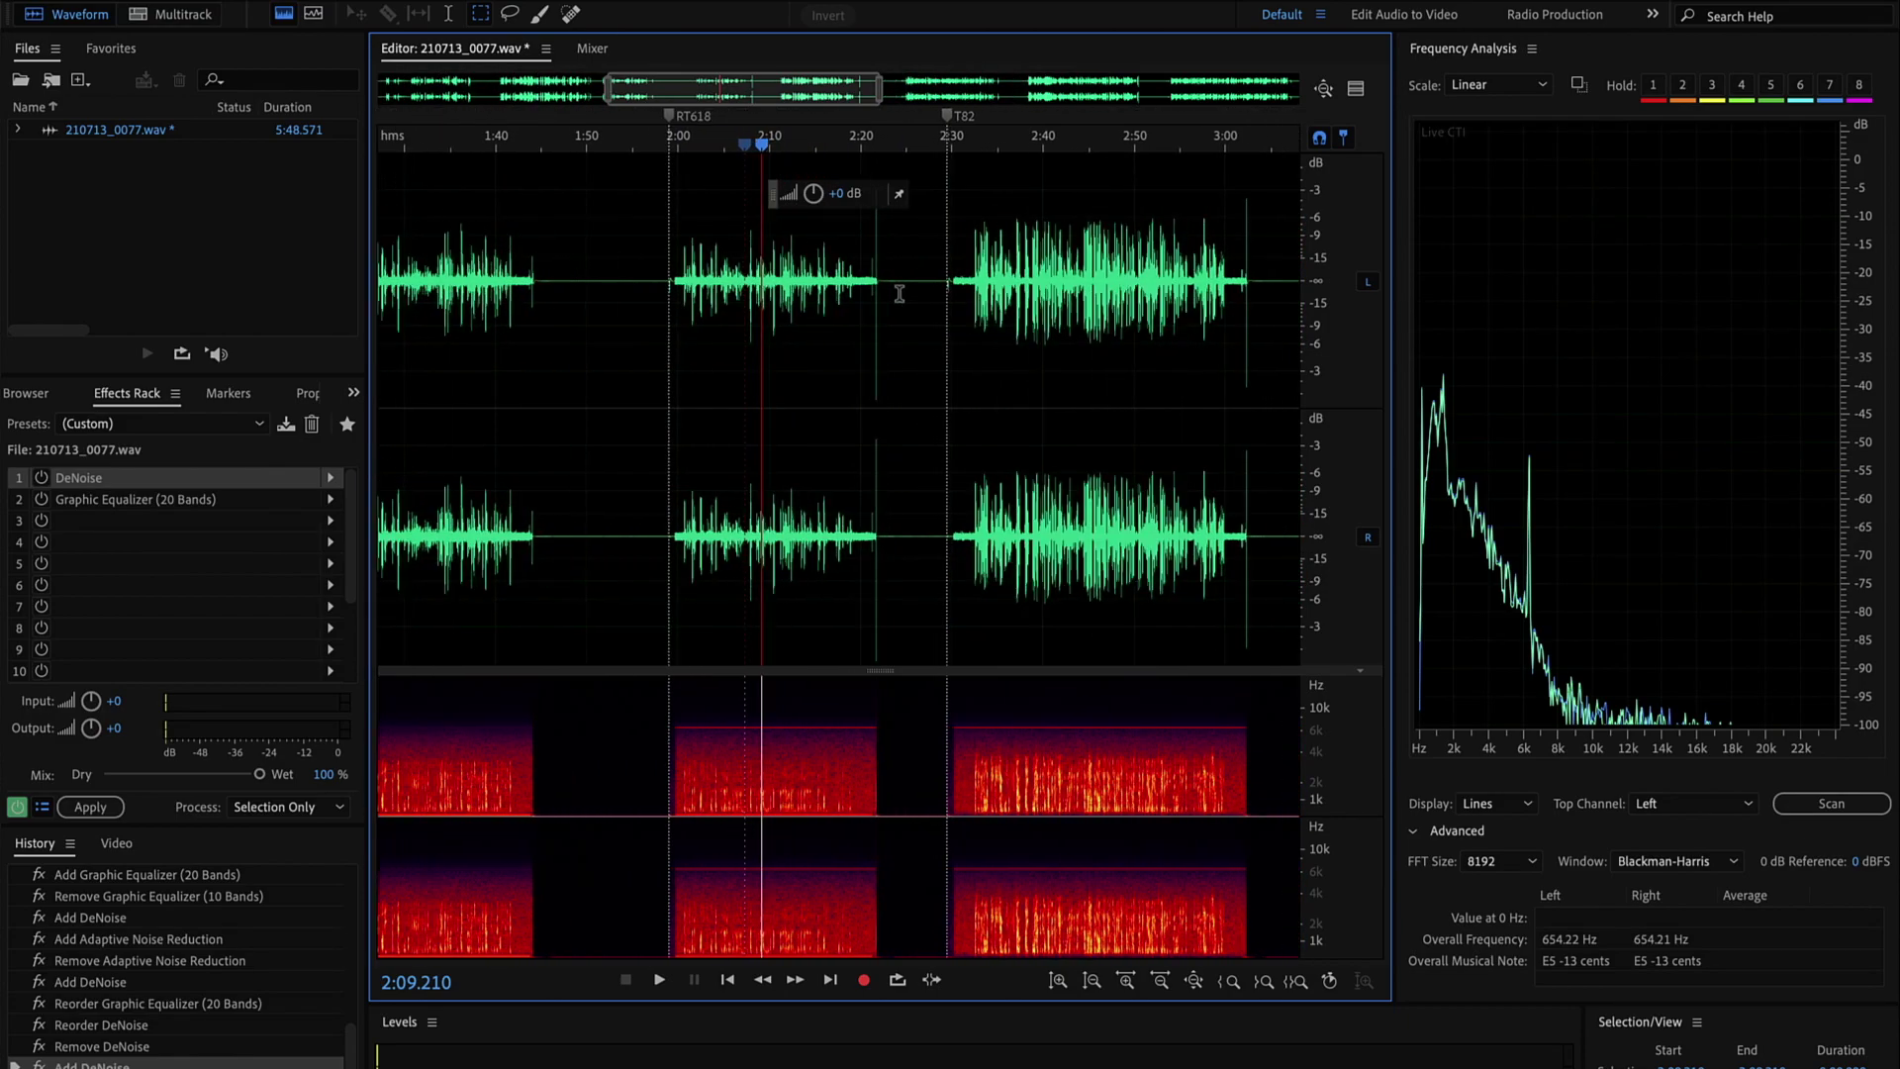
scroll(899, 294, "right", 2)
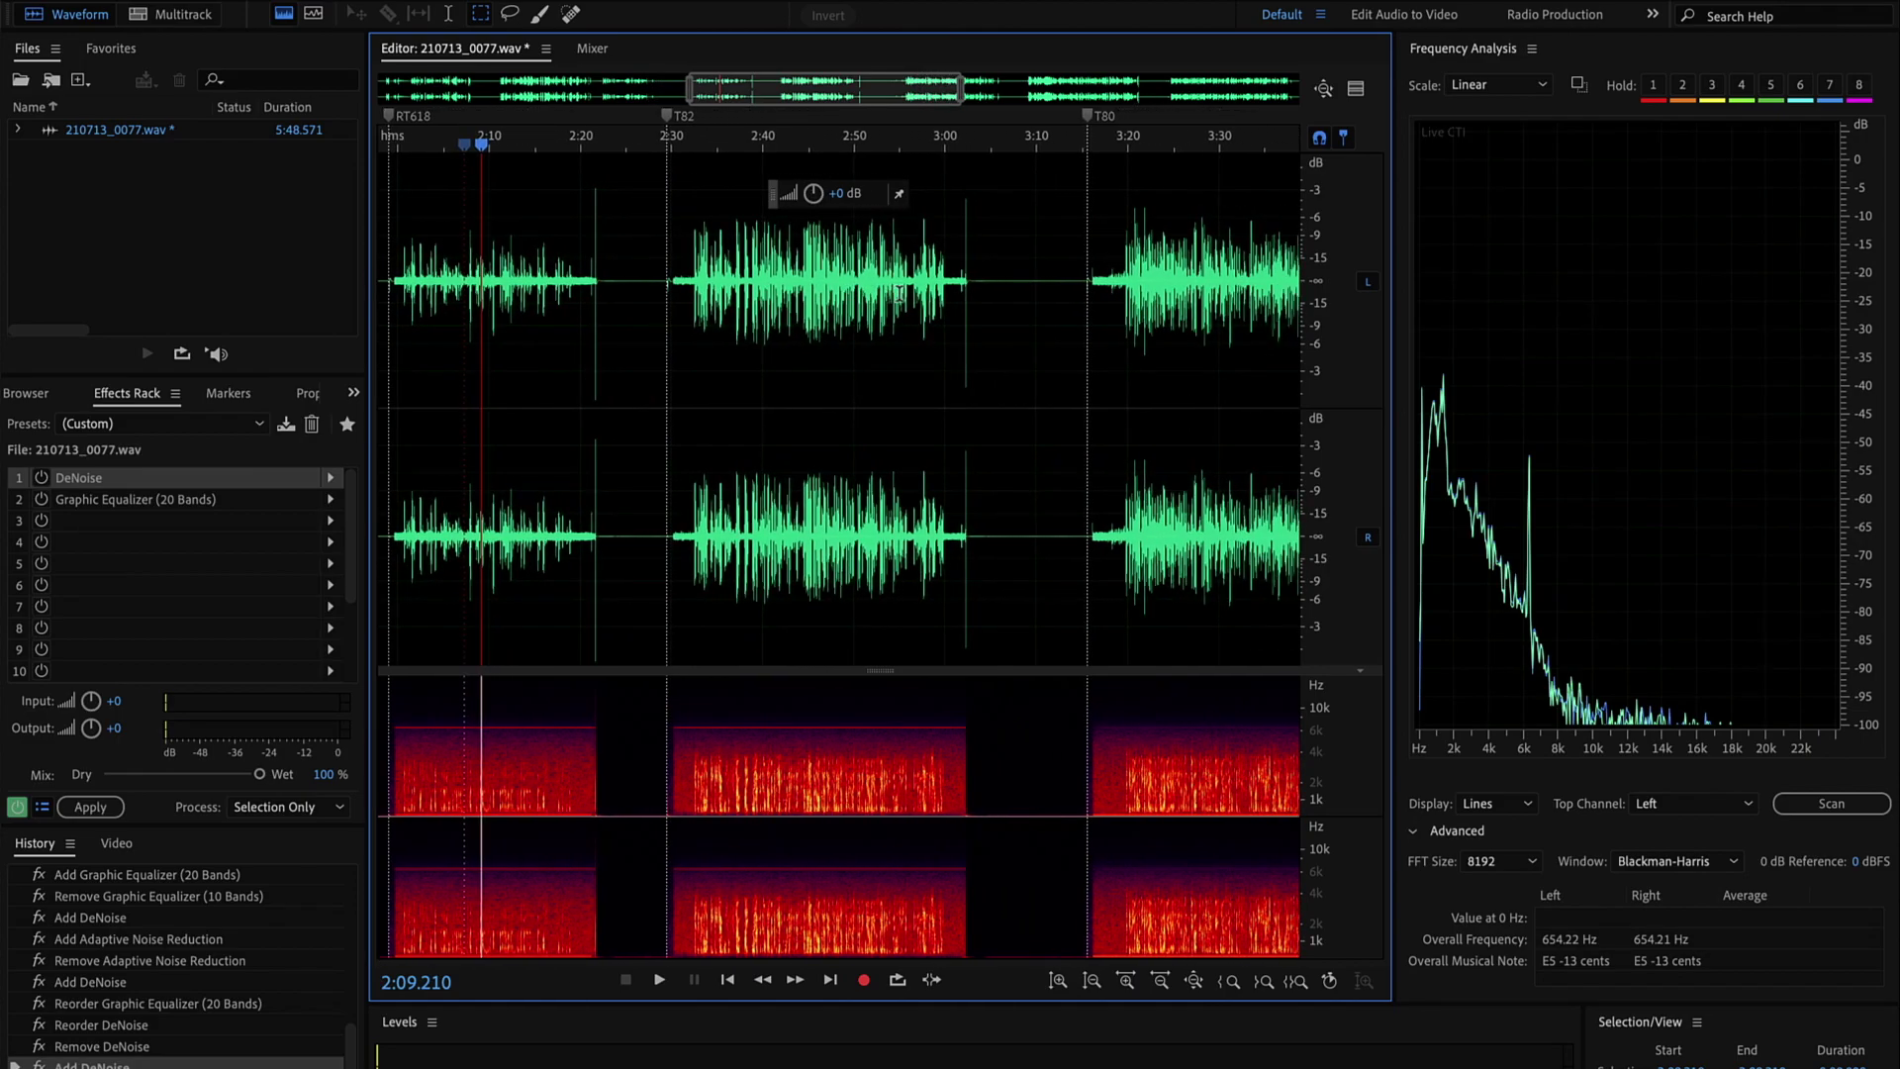
Play the T82 recording from just inside its marker, then scroll the view to T80.
scroll(682, 304, "left", 1)
left_click(683, 305)
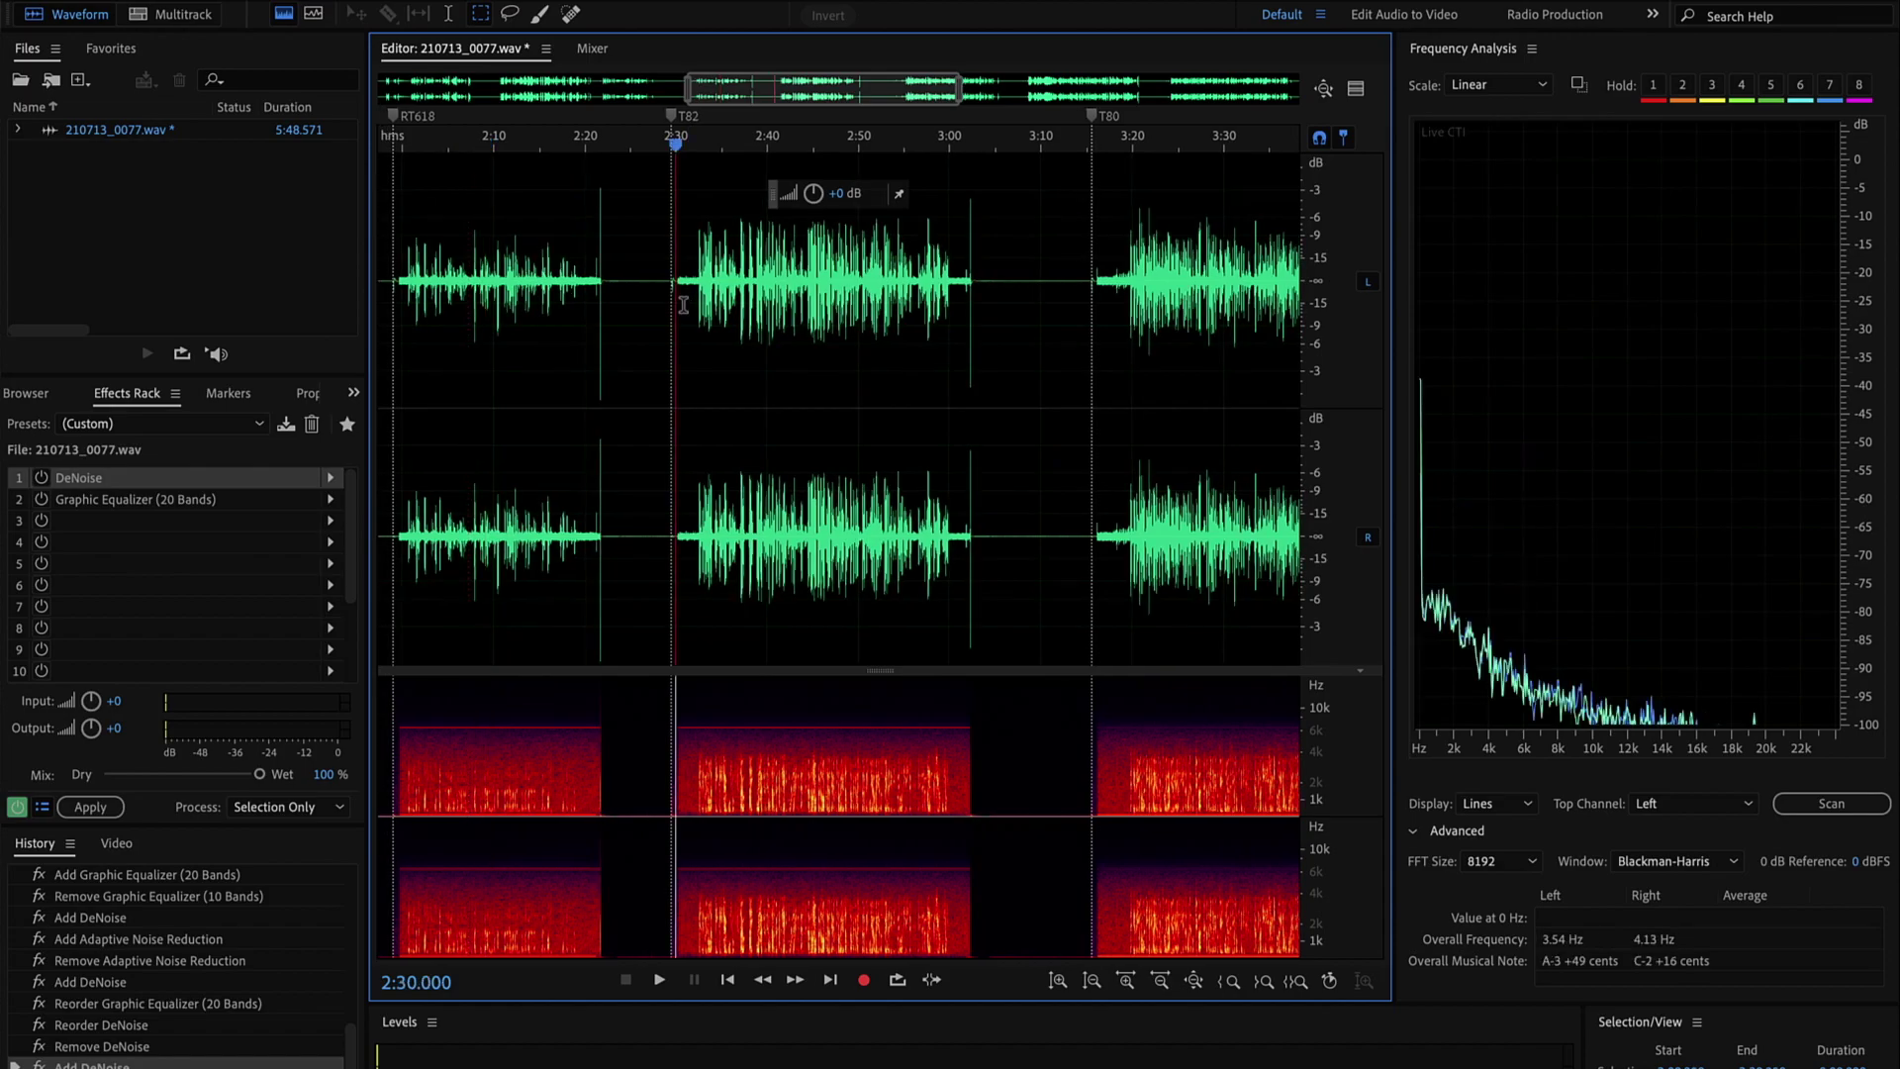
left_click(691, 304)
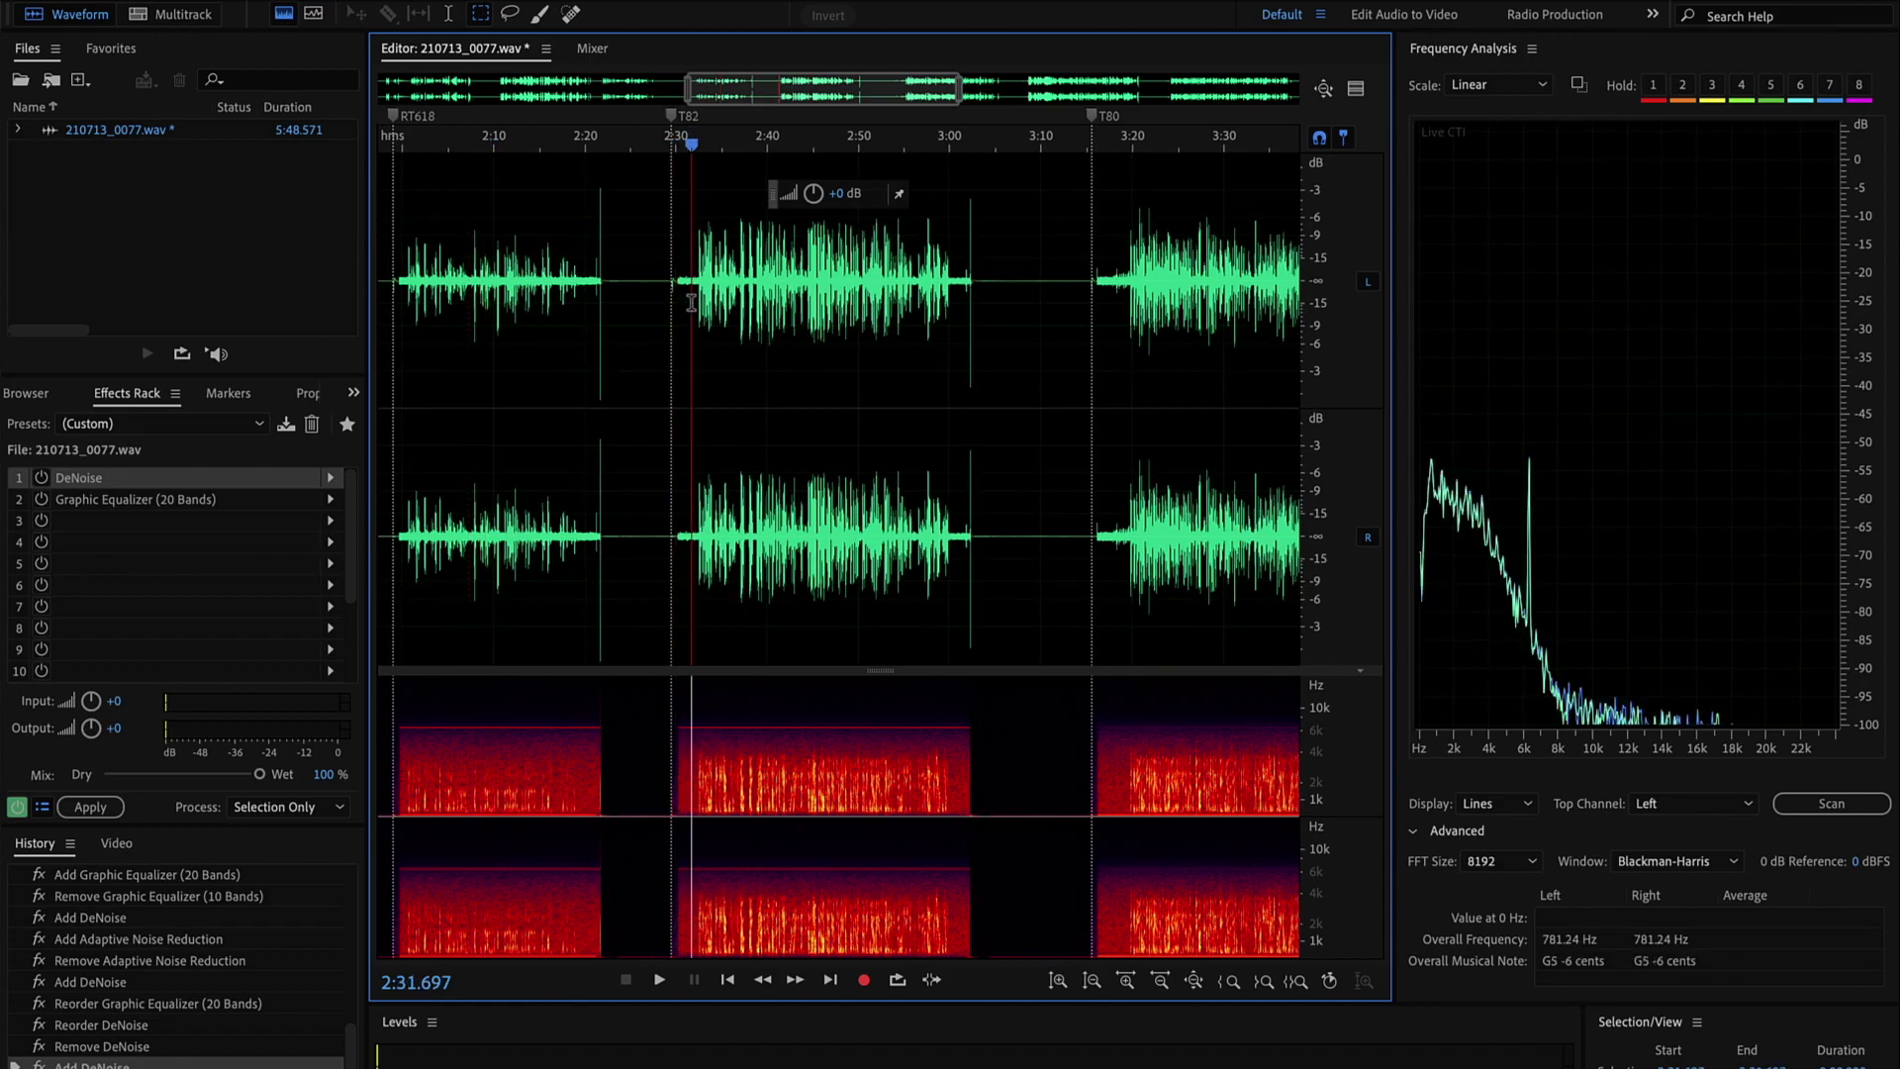
key("space")
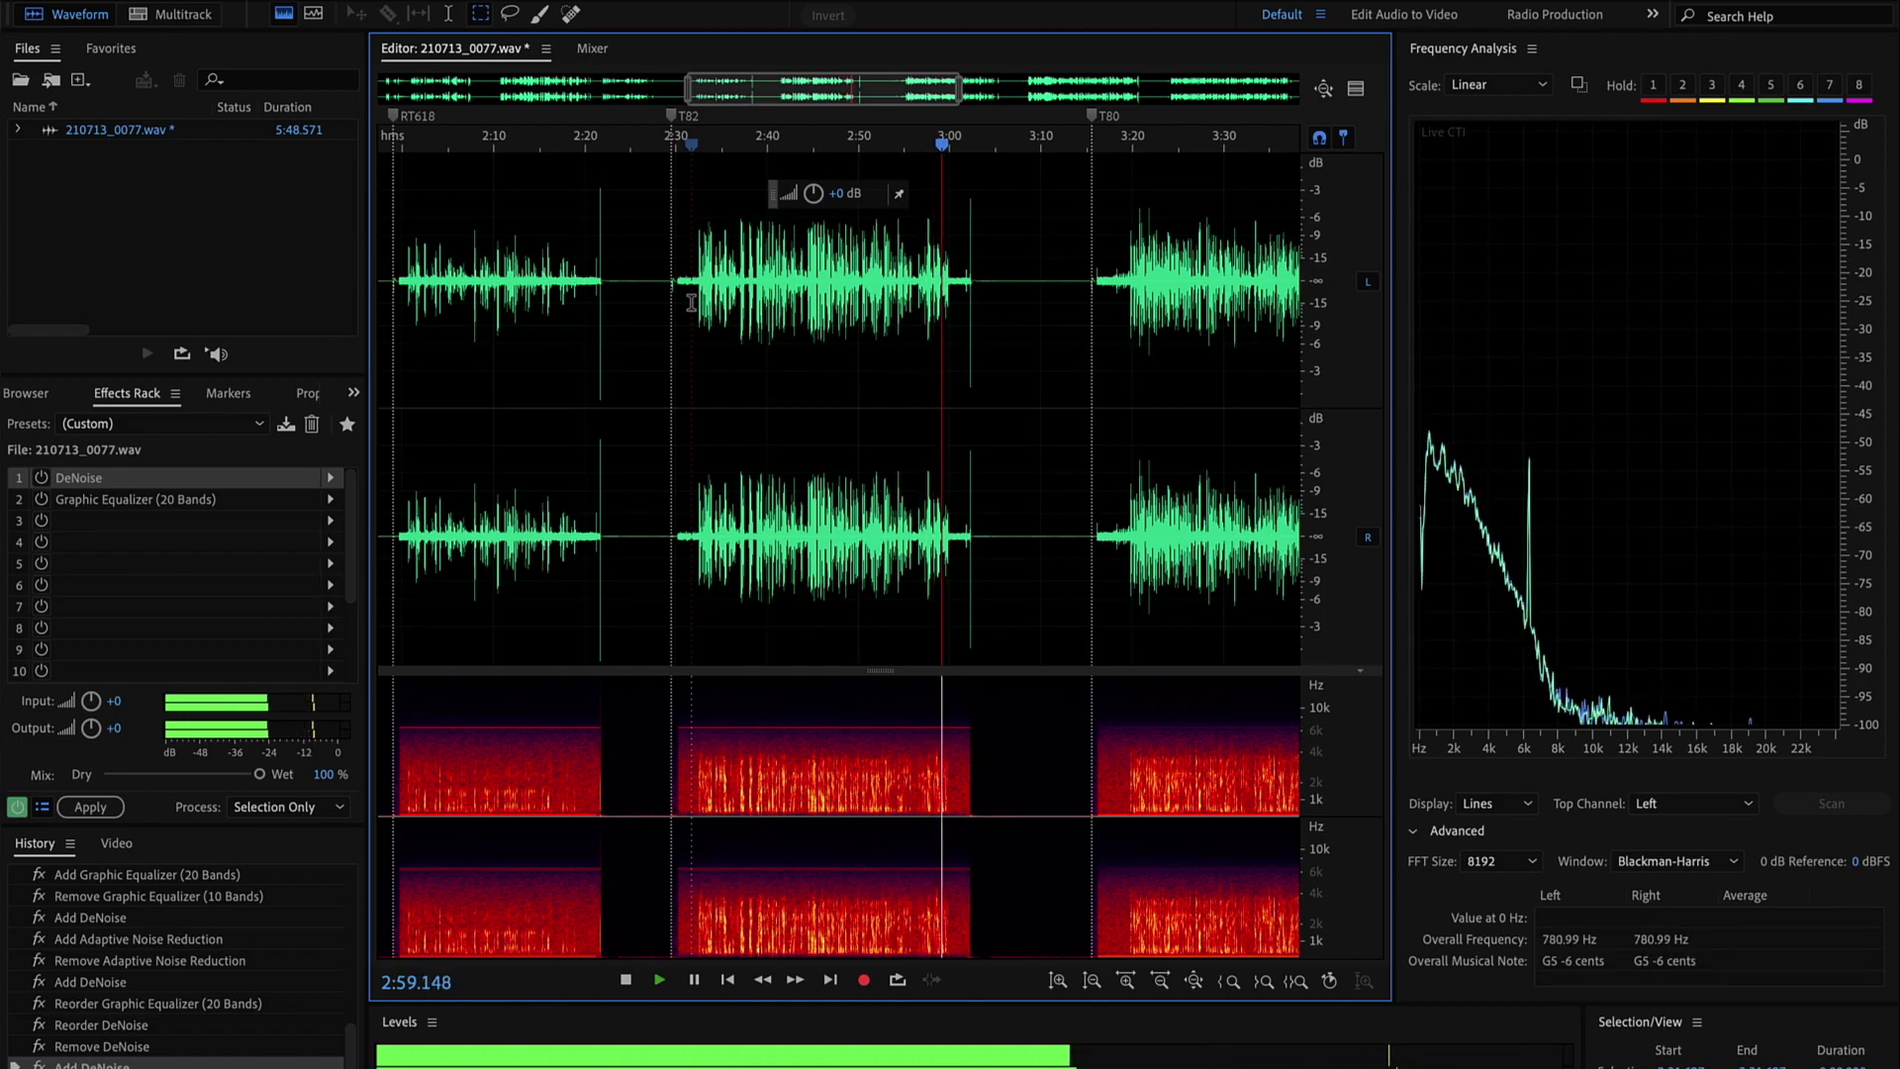
key("space")
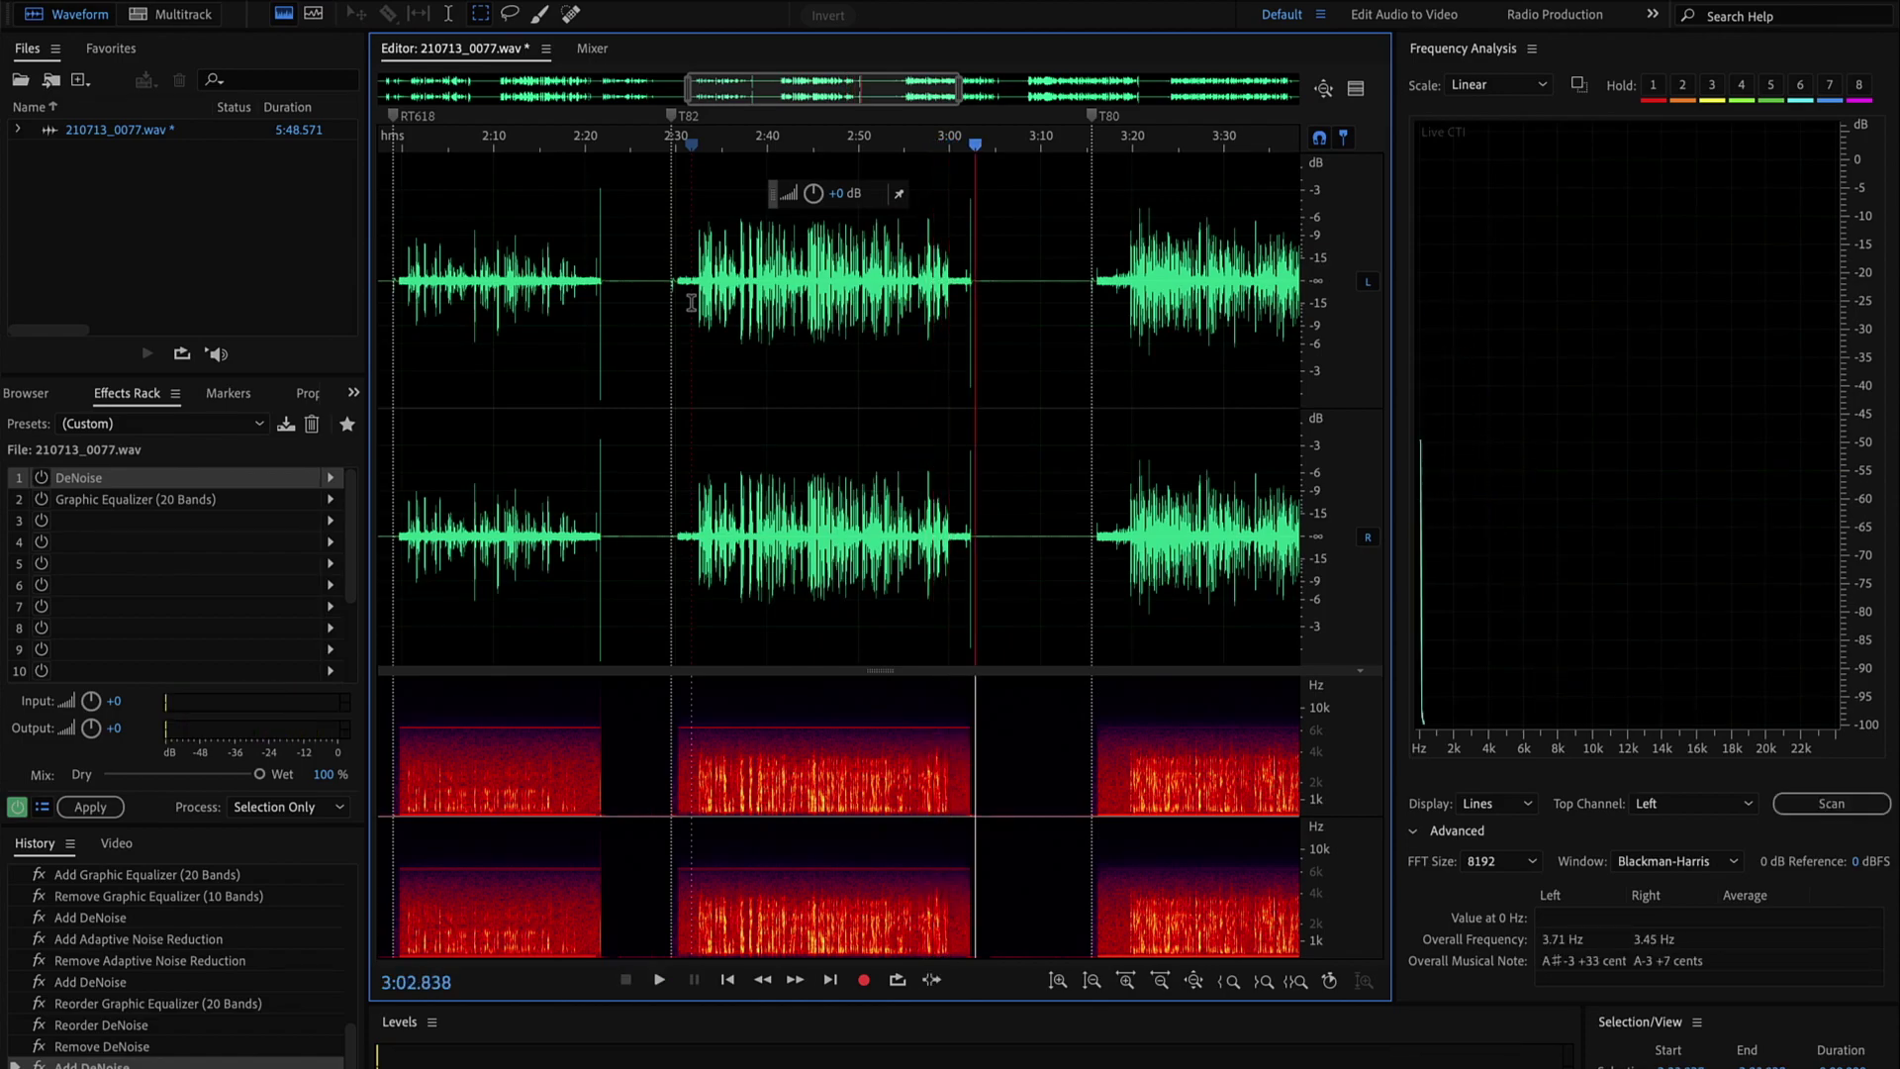
scroll(901, 307, "left", 5)
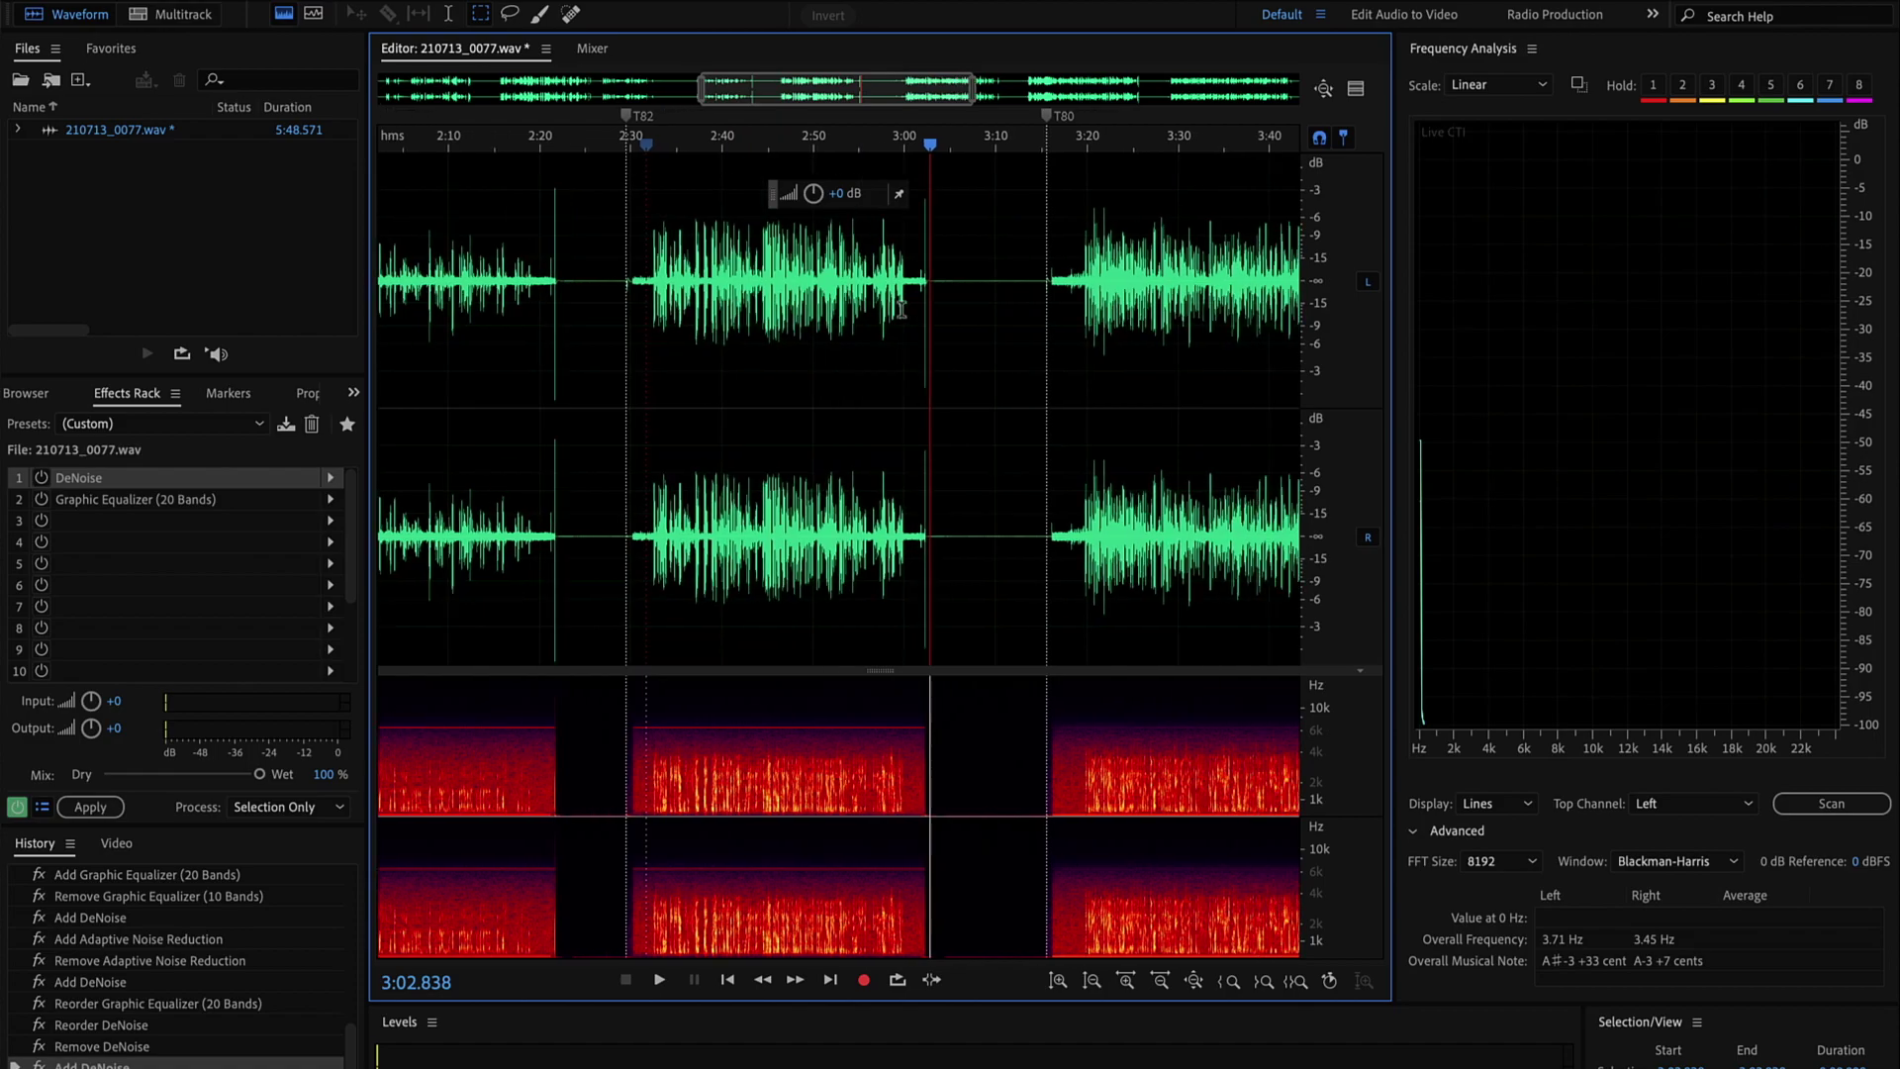
scroll(900, 307, "right", 5)
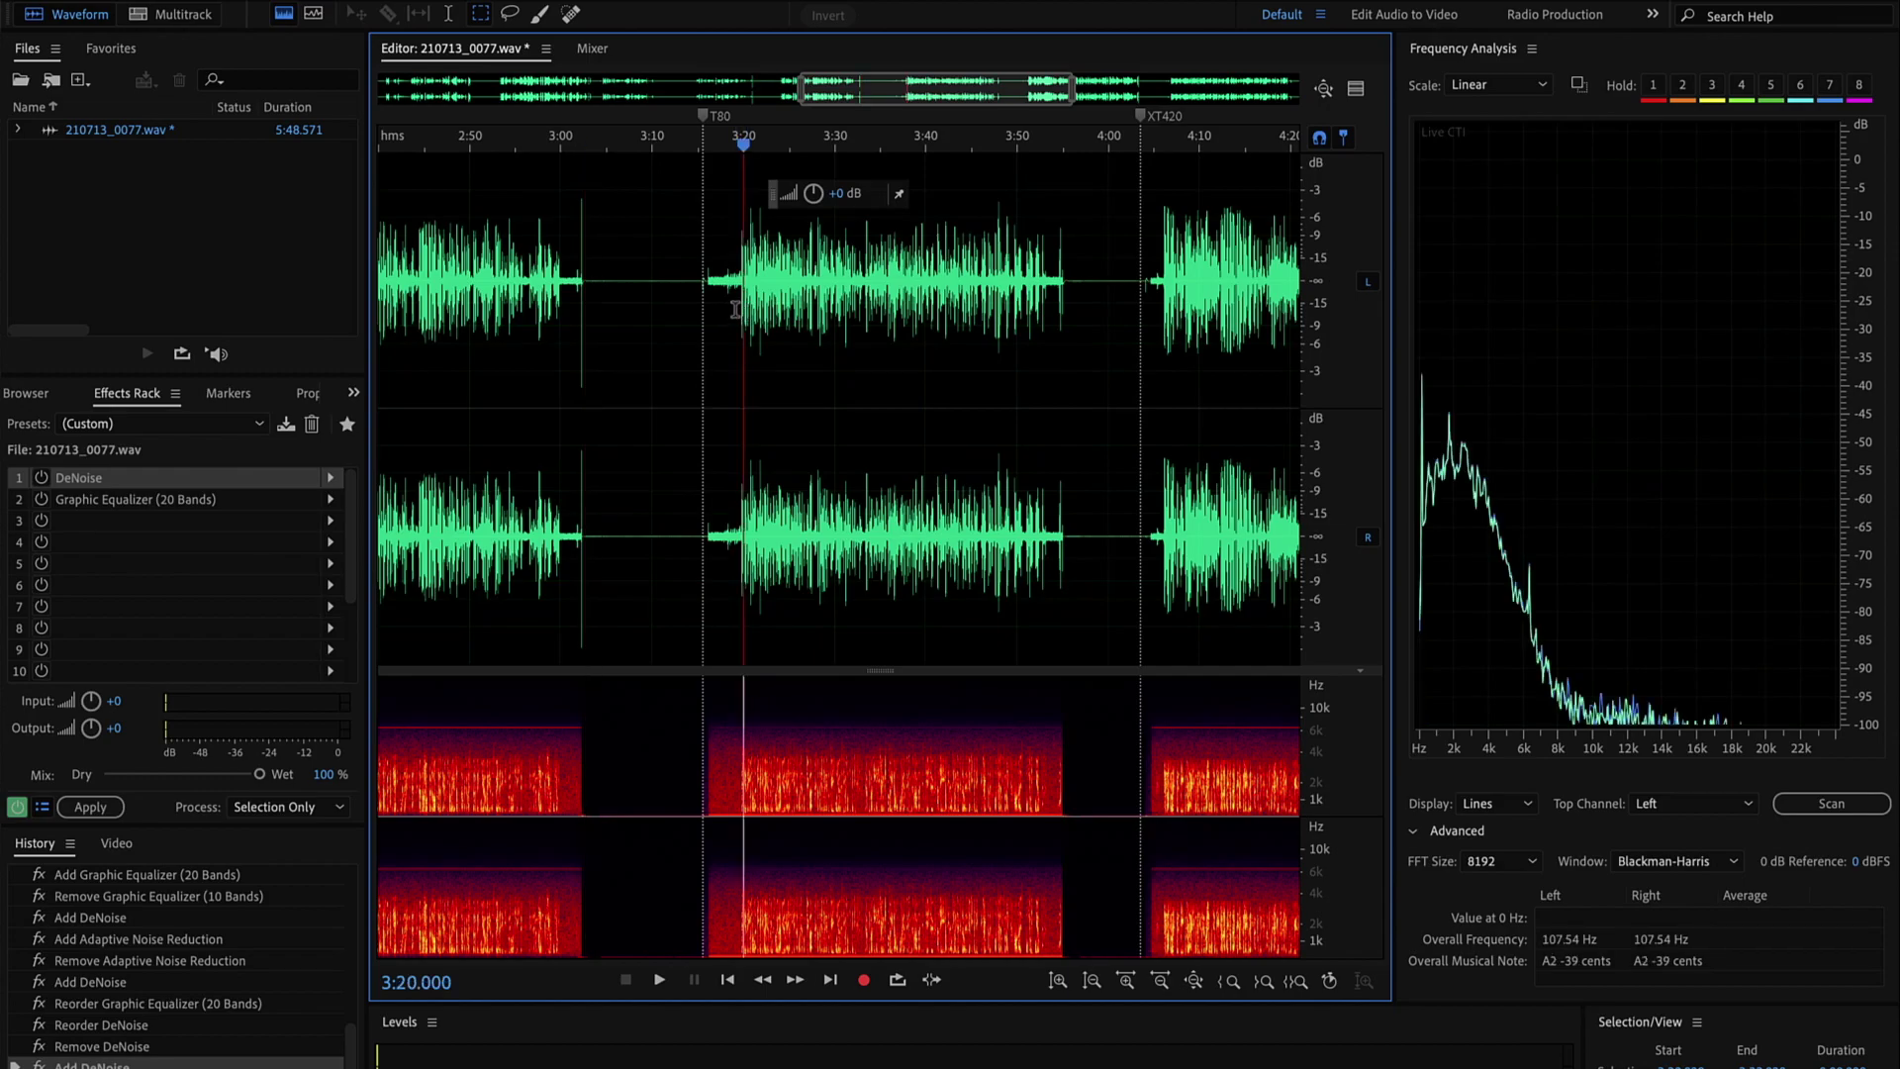
Play the T80 recording through, then scroll right to the XT420 section.
key("space")
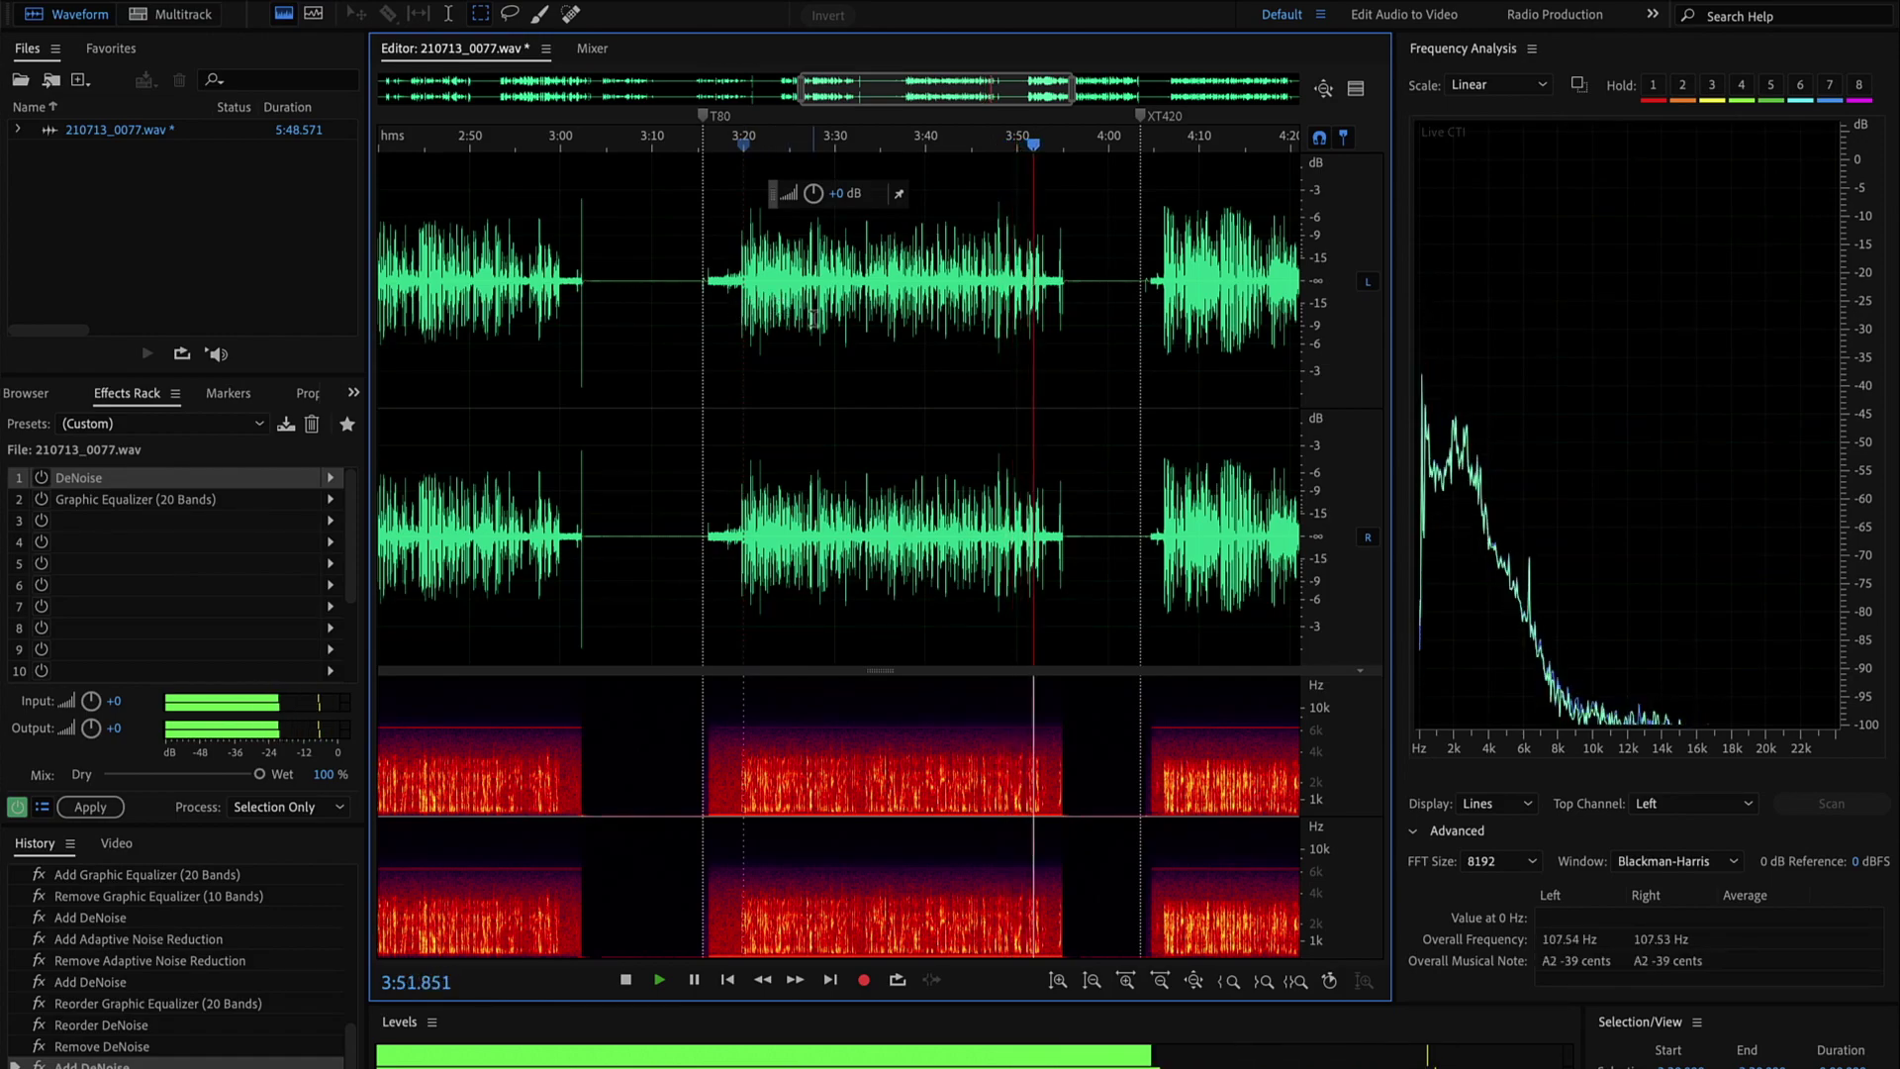
key("space")
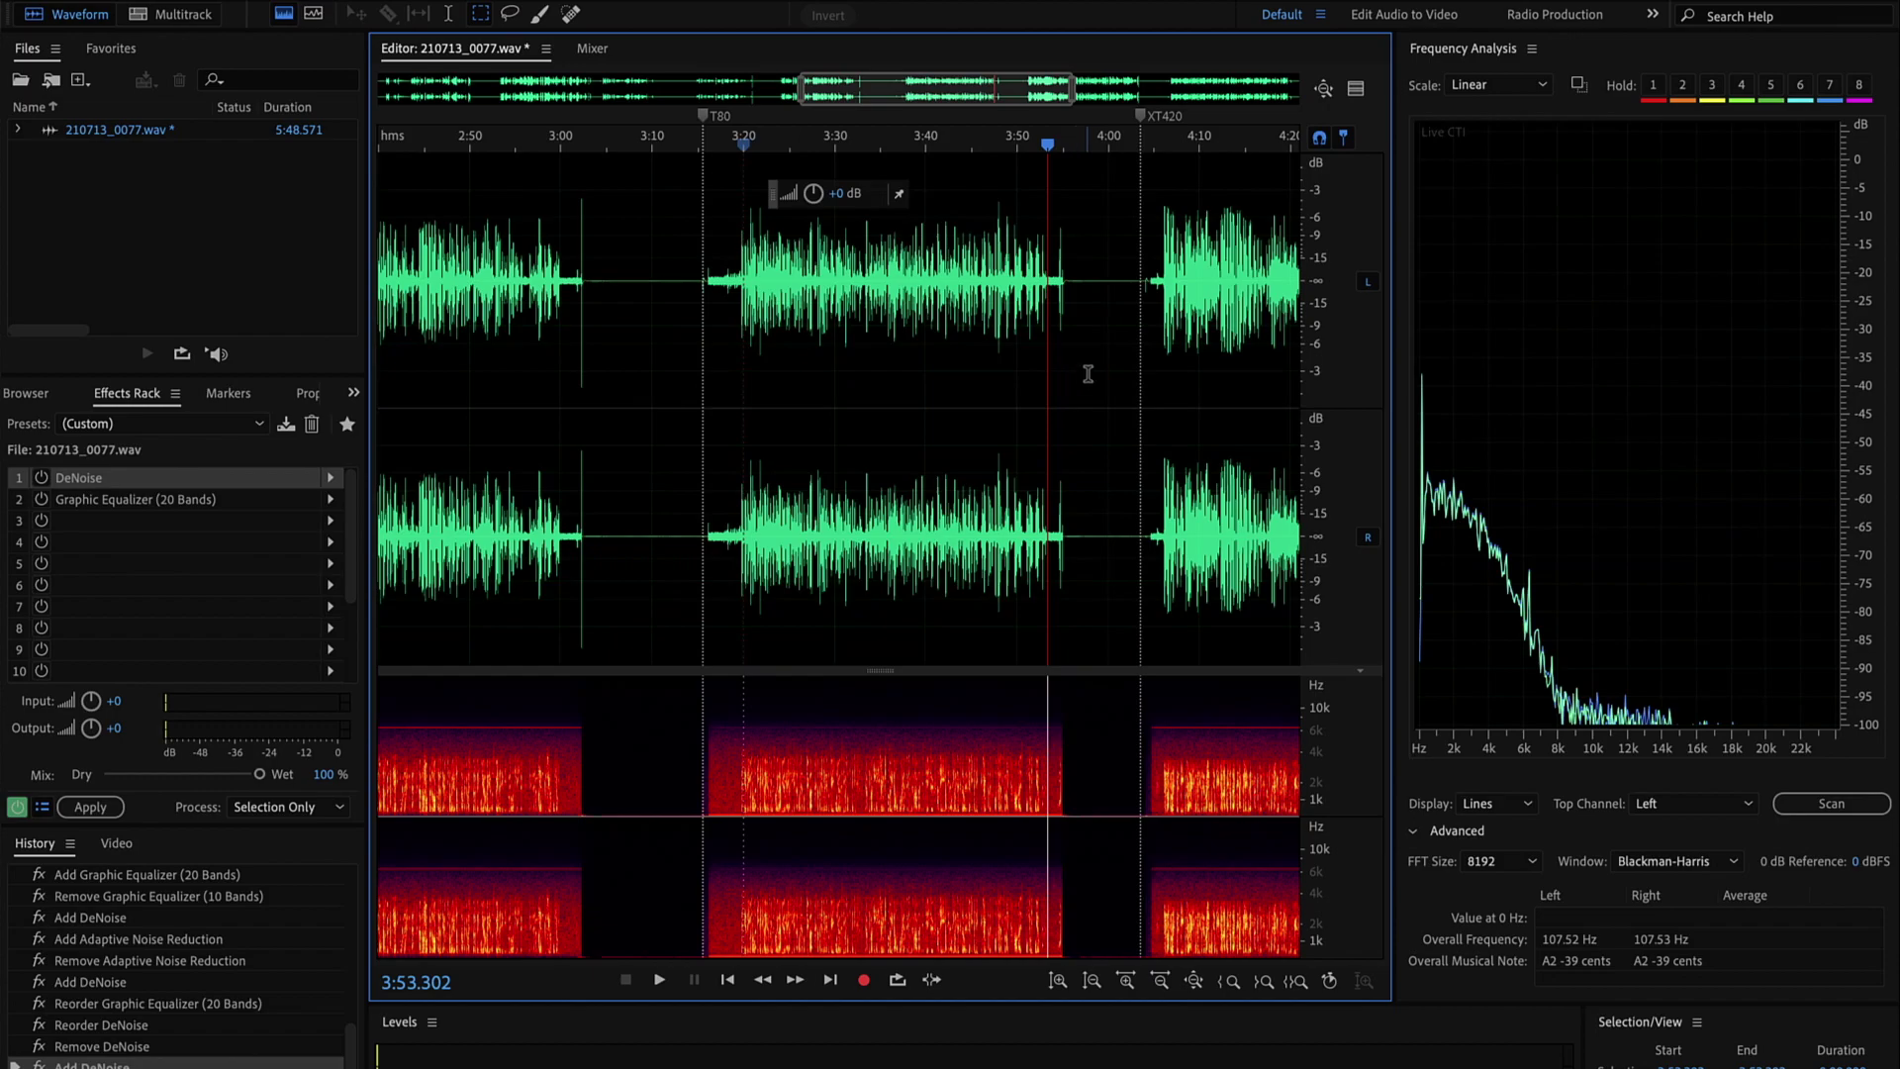
scroll(1091, 370, "right", 2)
Play the XT420 recording from its start, stopping at 4:48 before DP1400.
left_click(1081, 335)
key("space")
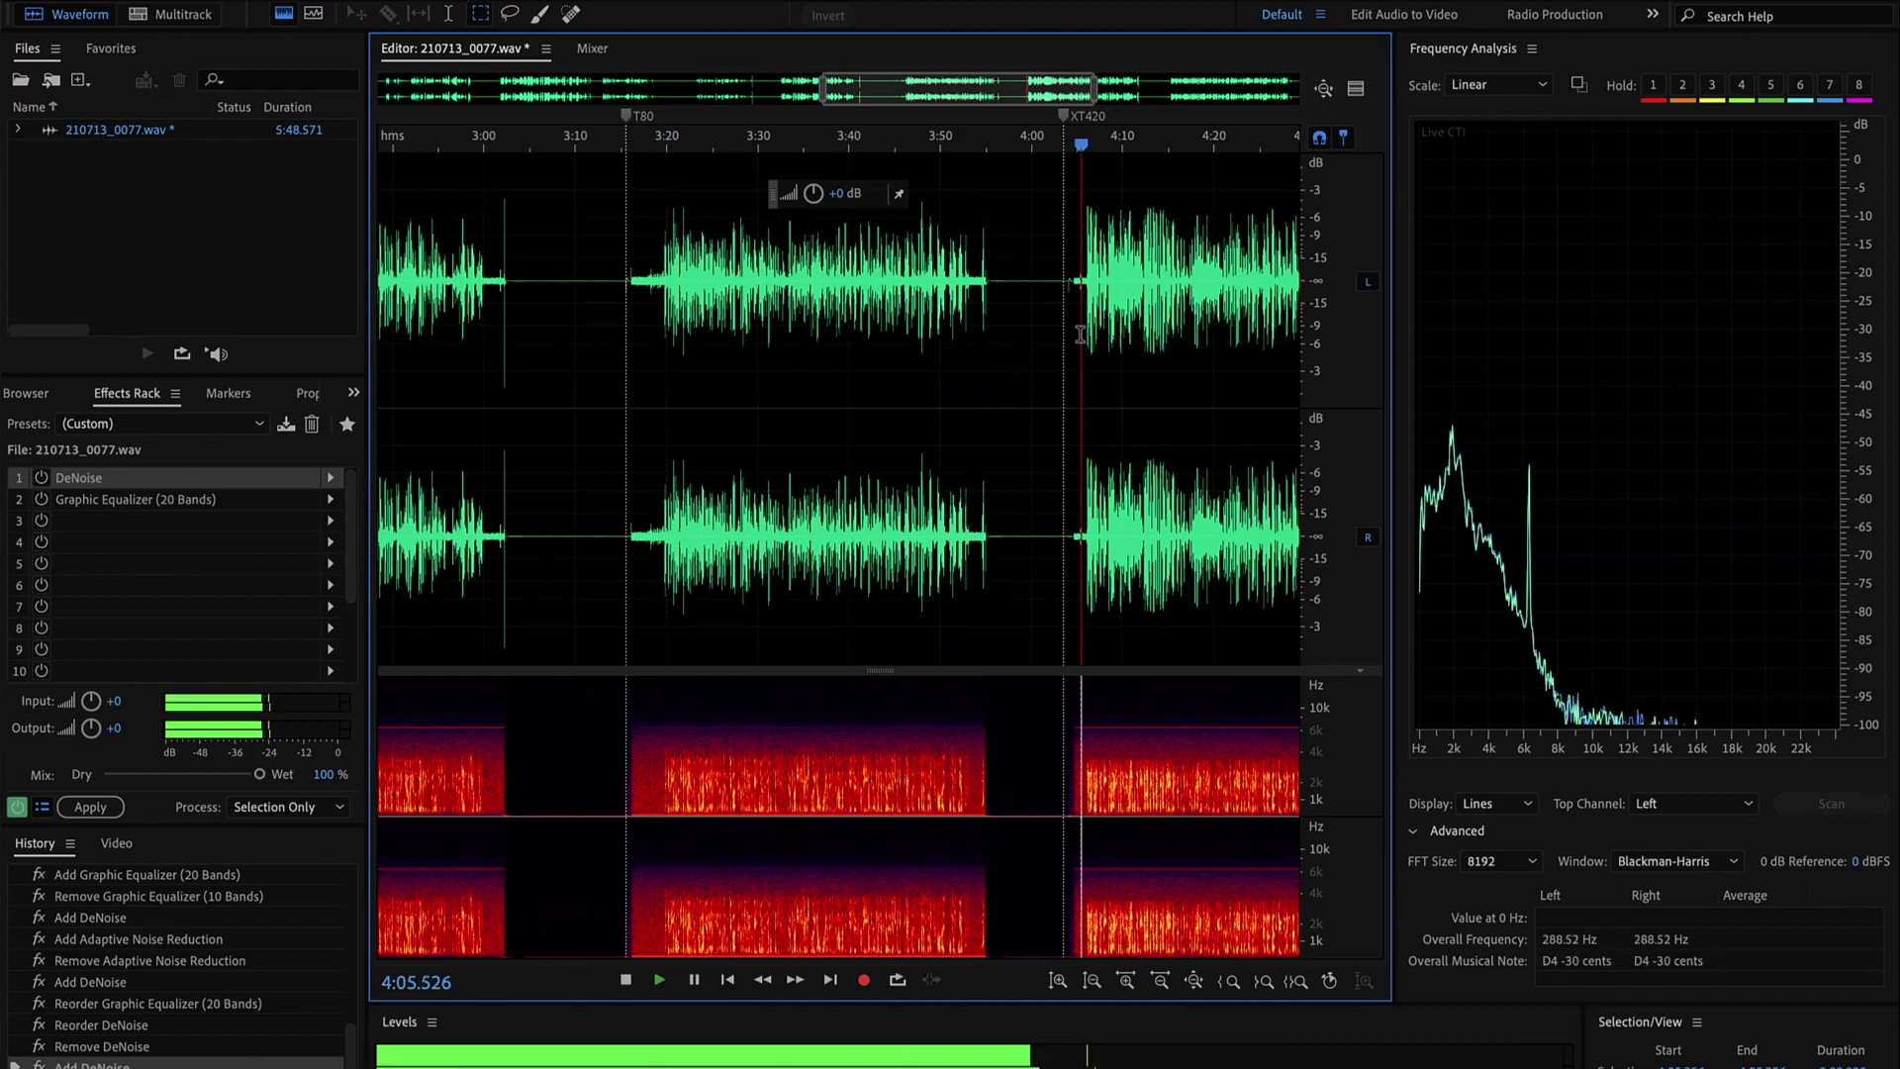
scroll(1080, 335, "right", 8)
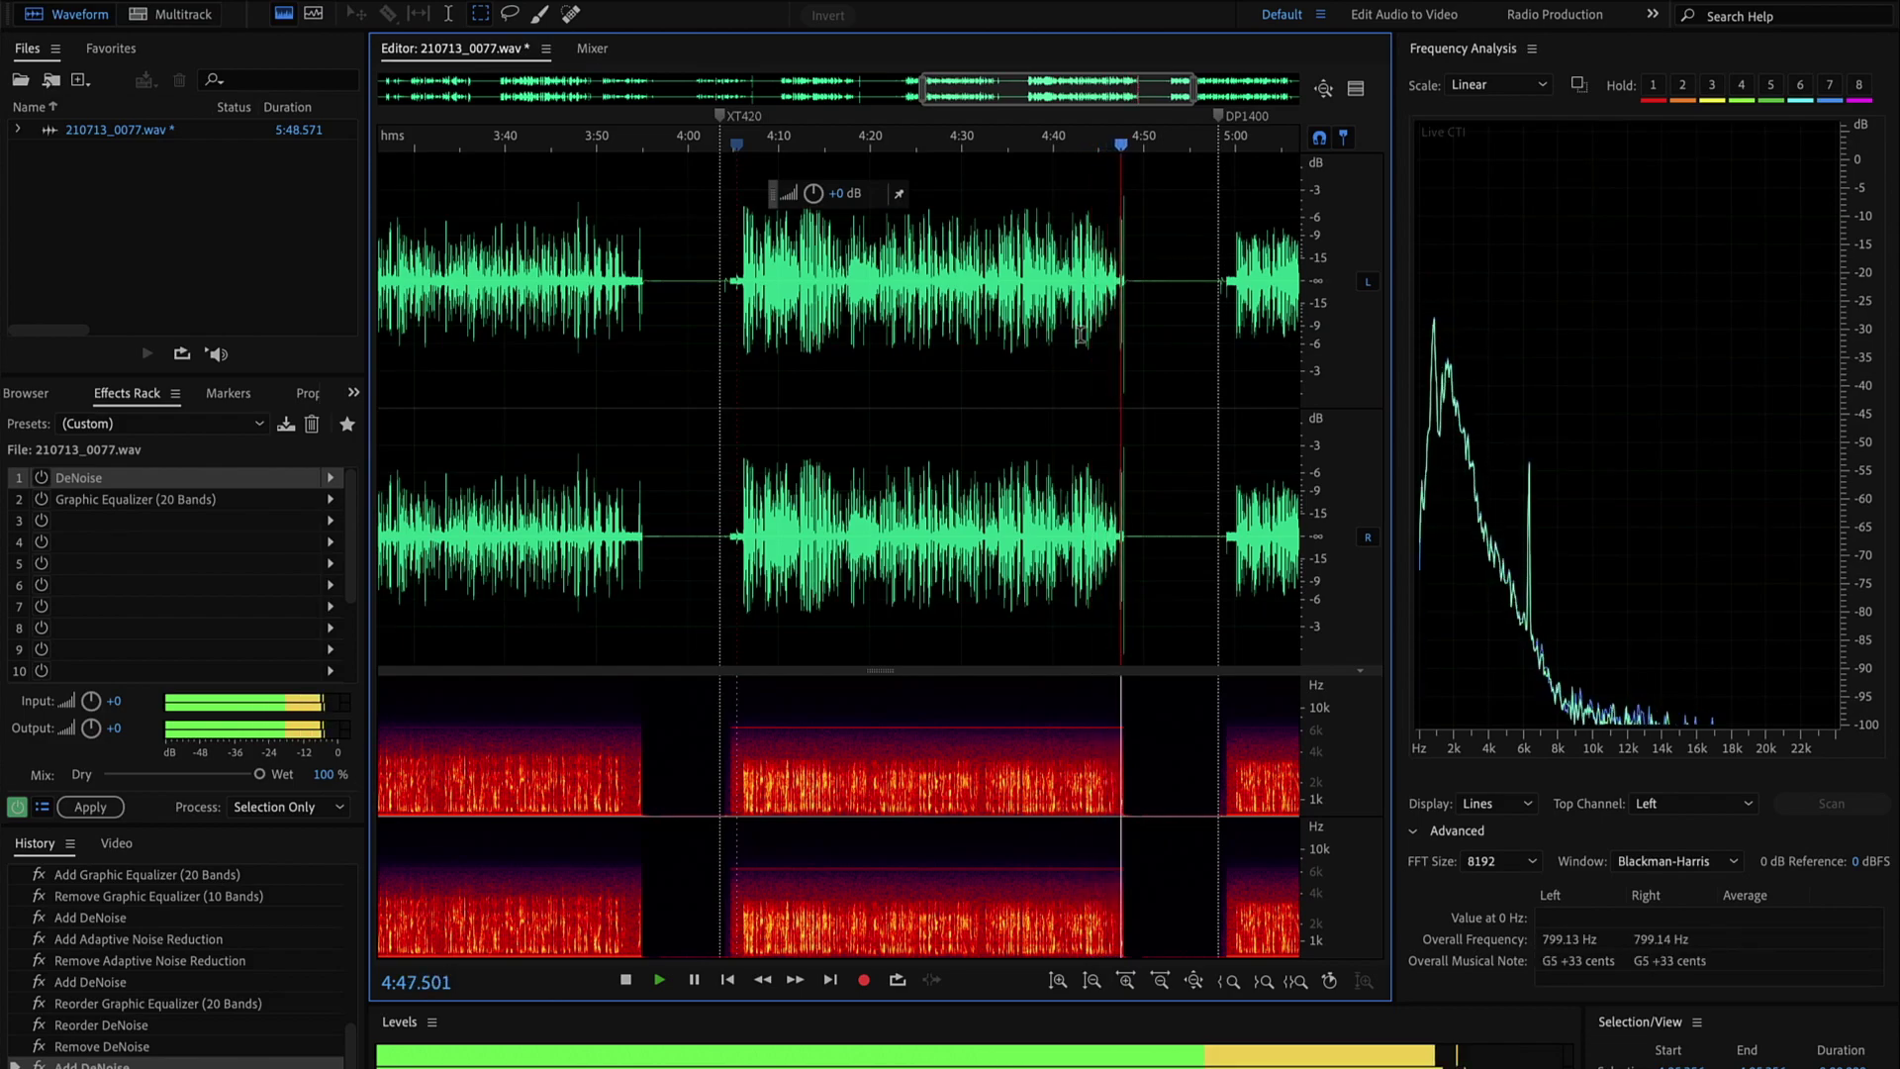
key("space")
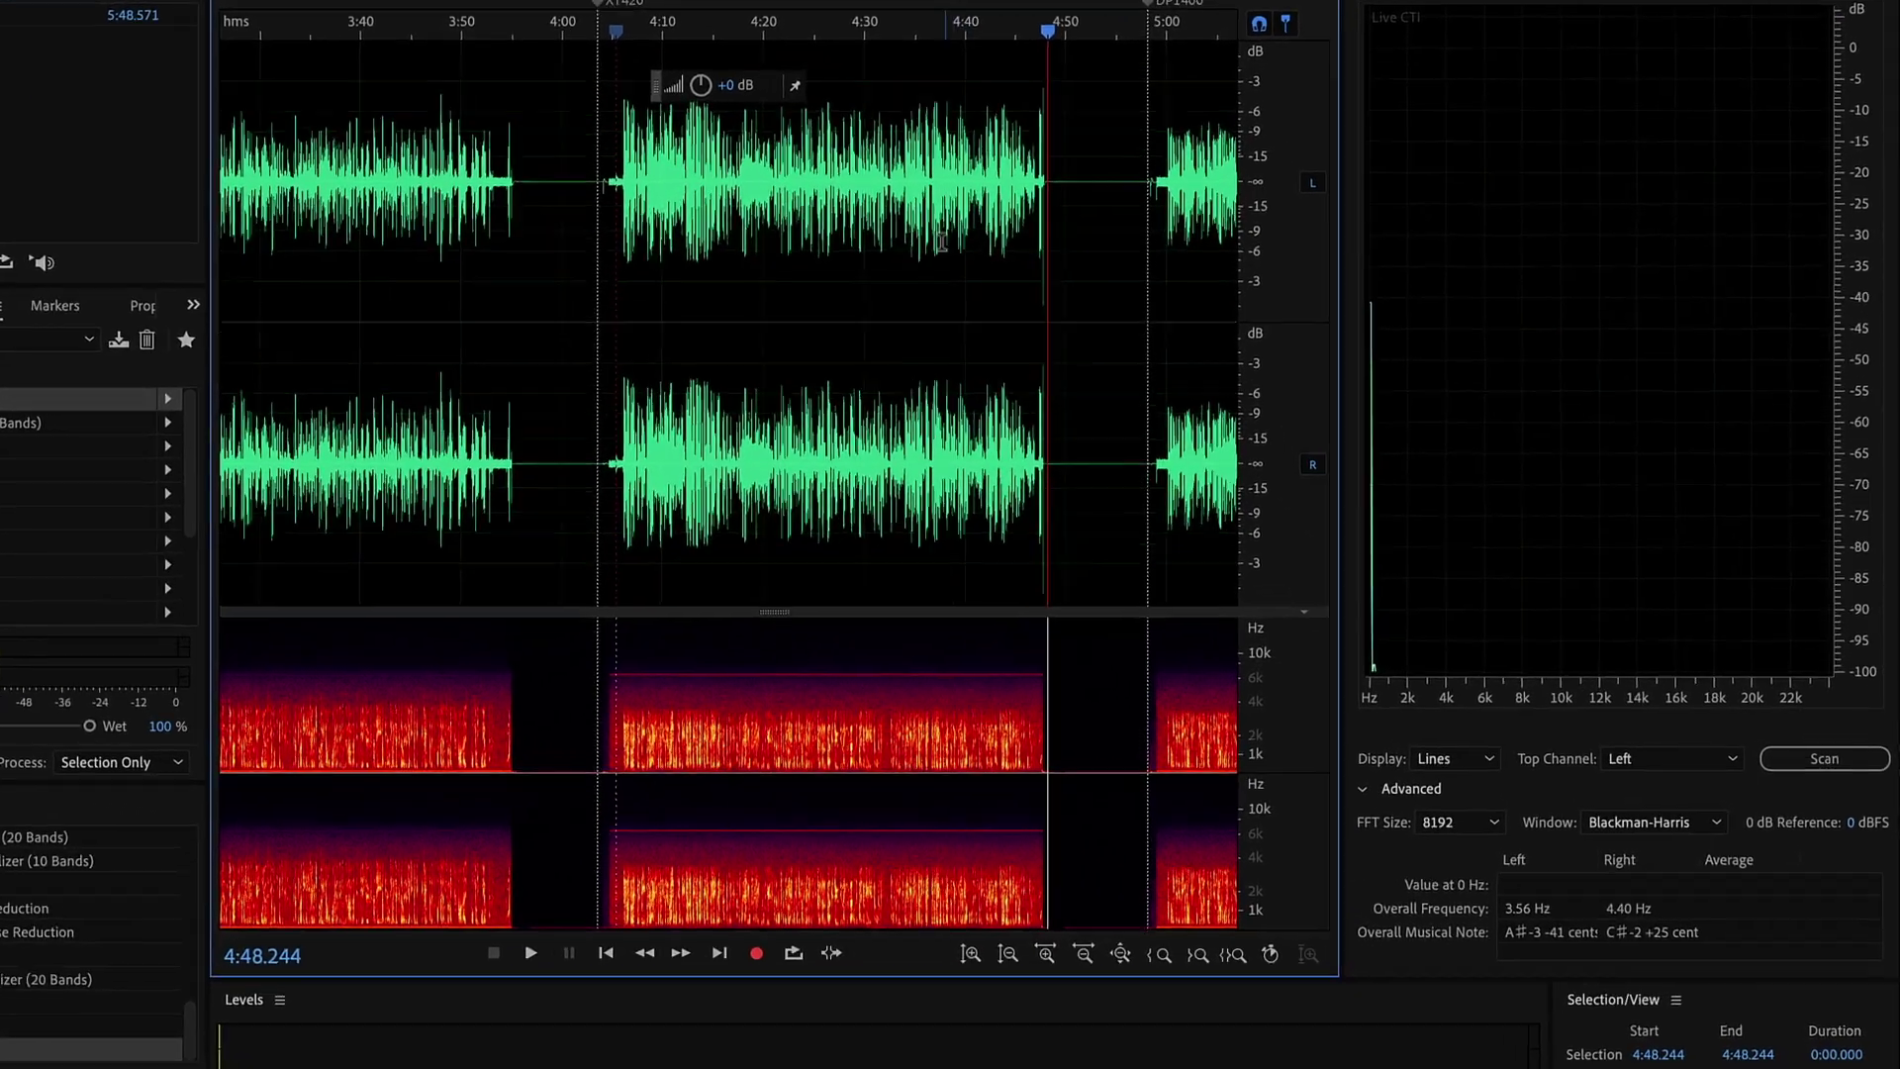
left_click(1018, 297)
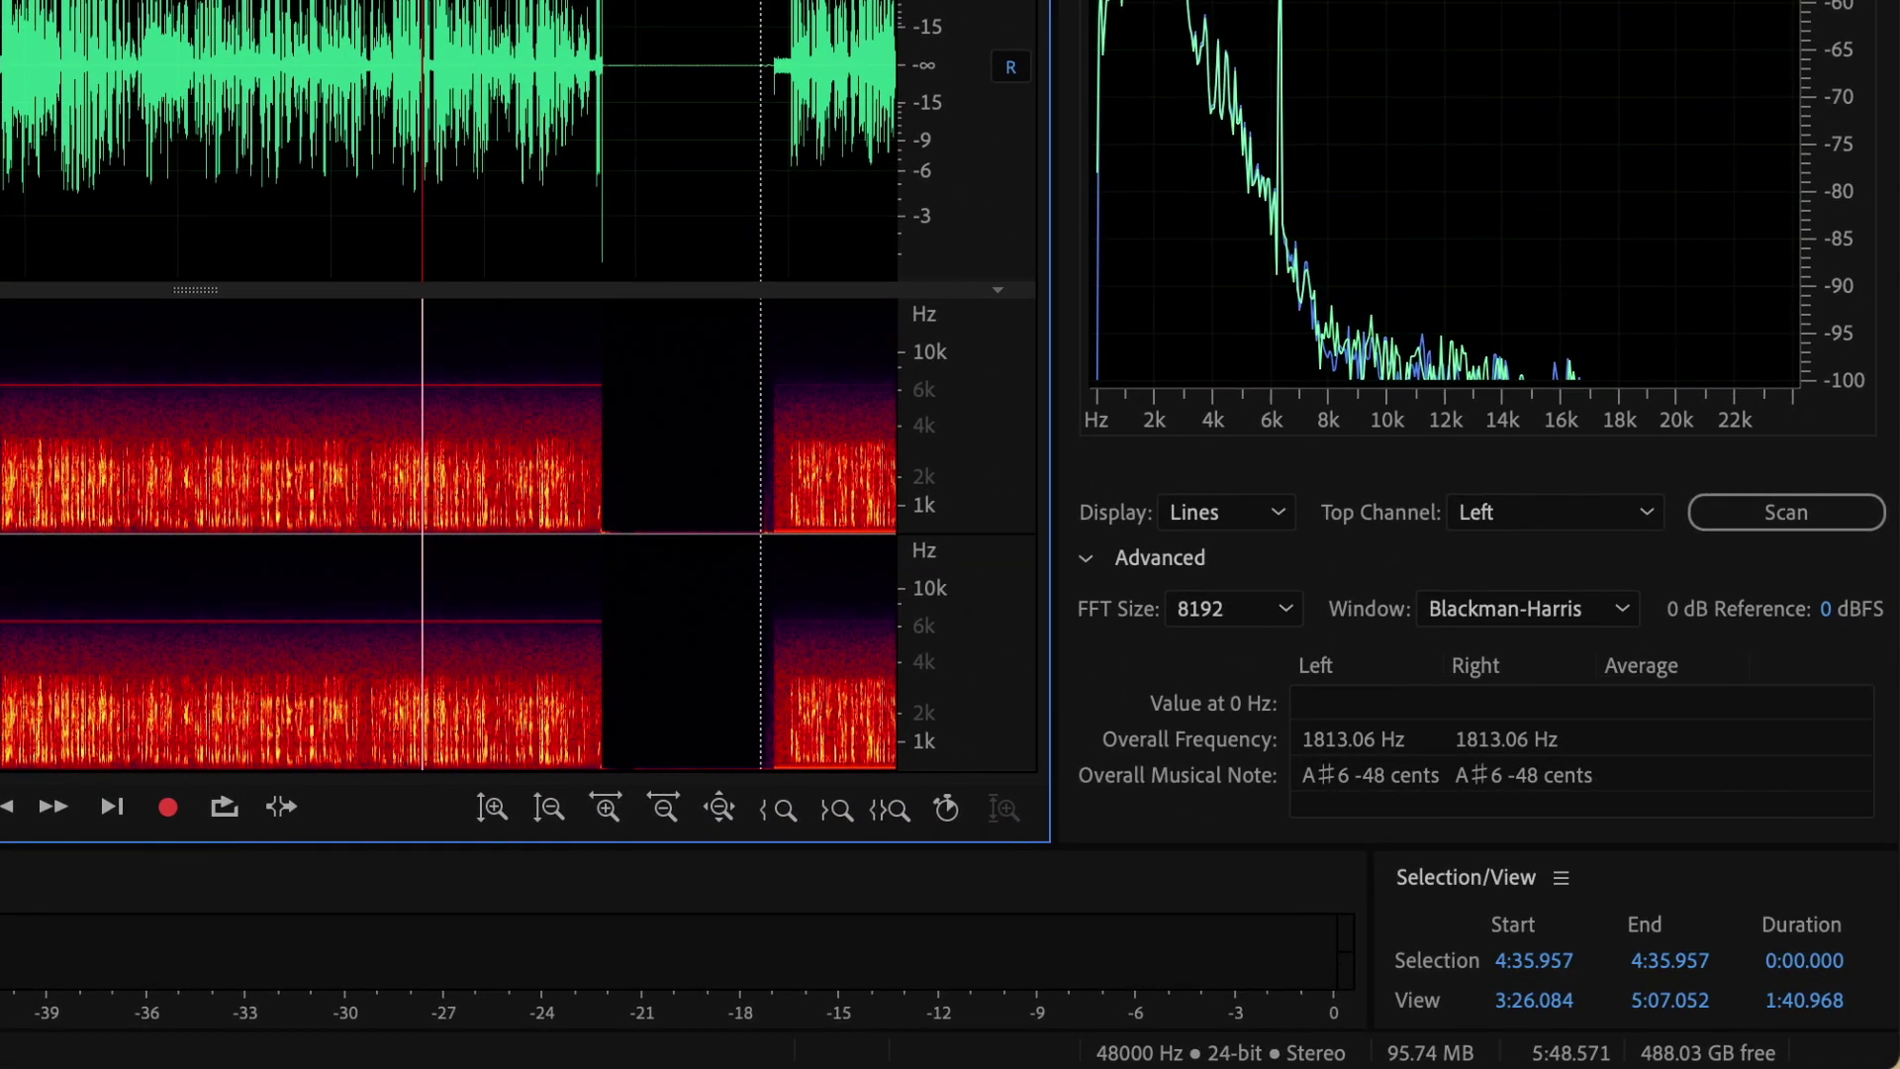
key("space")
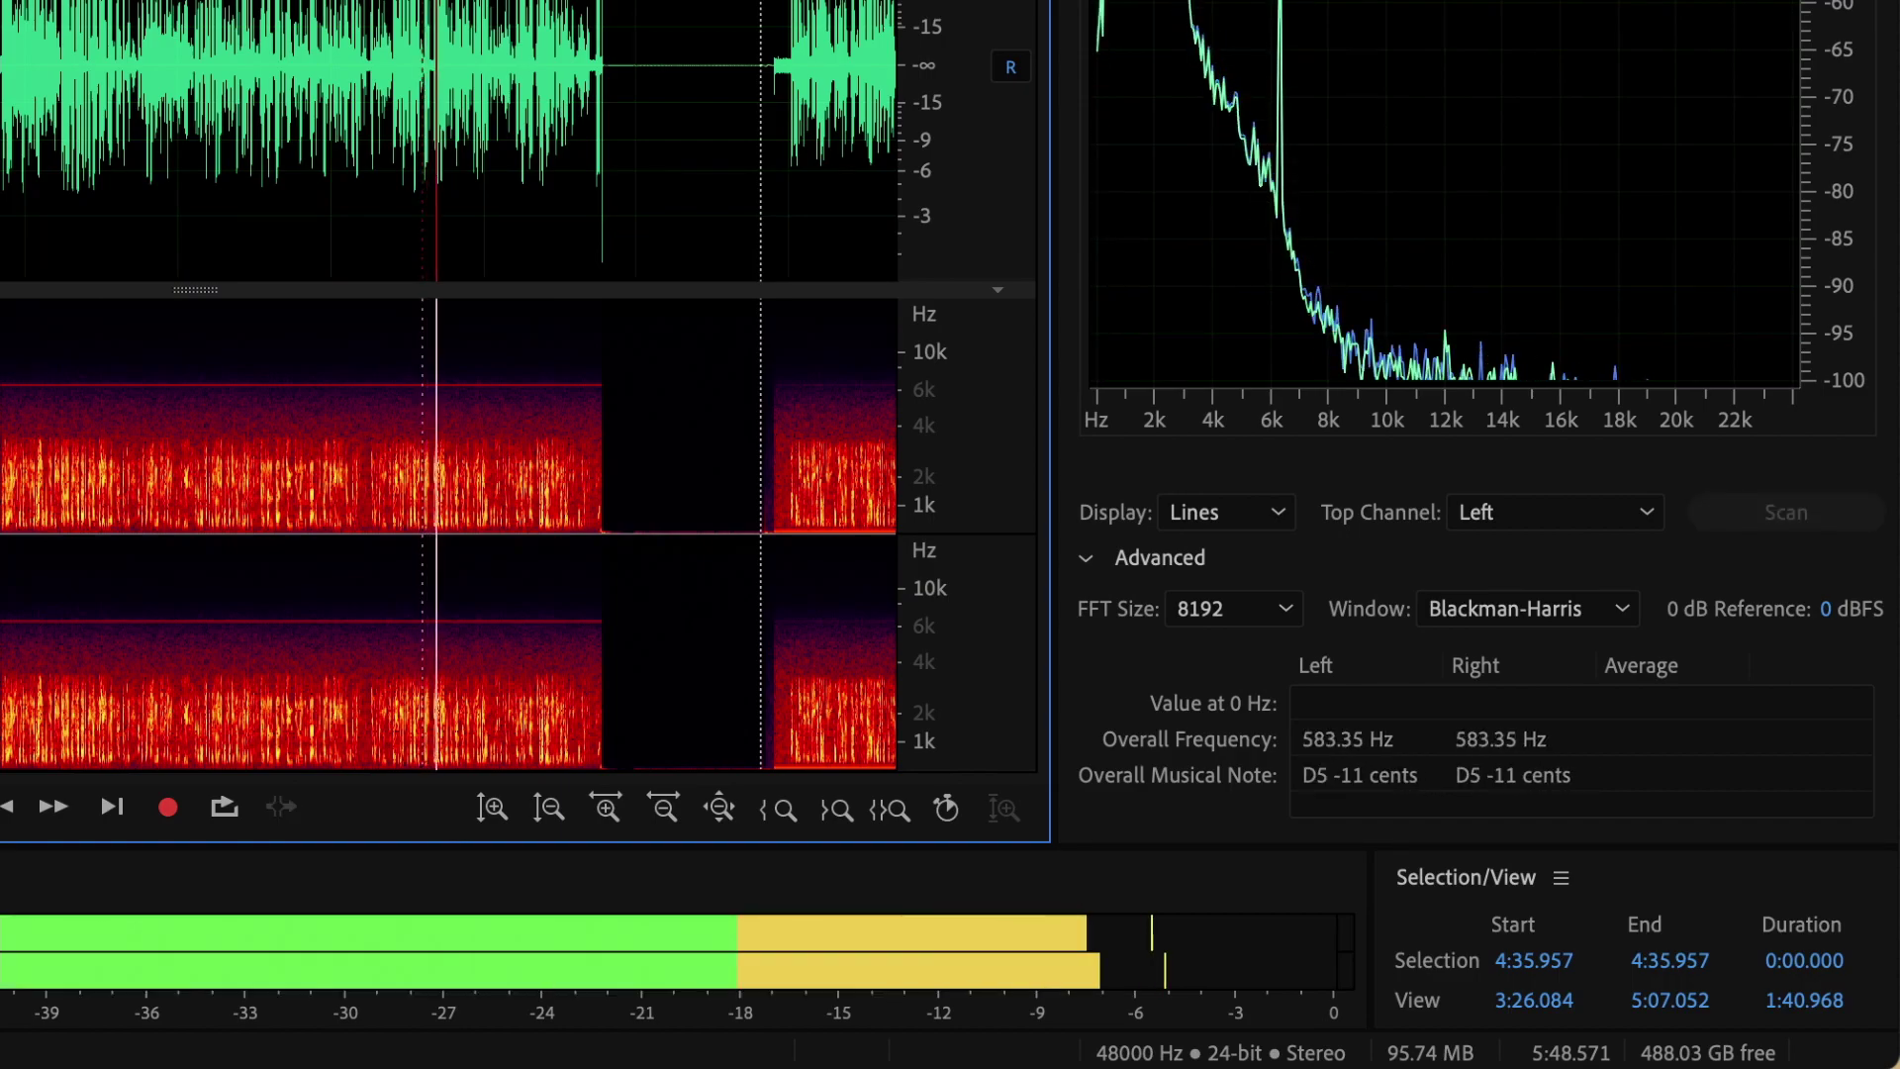
key("space")
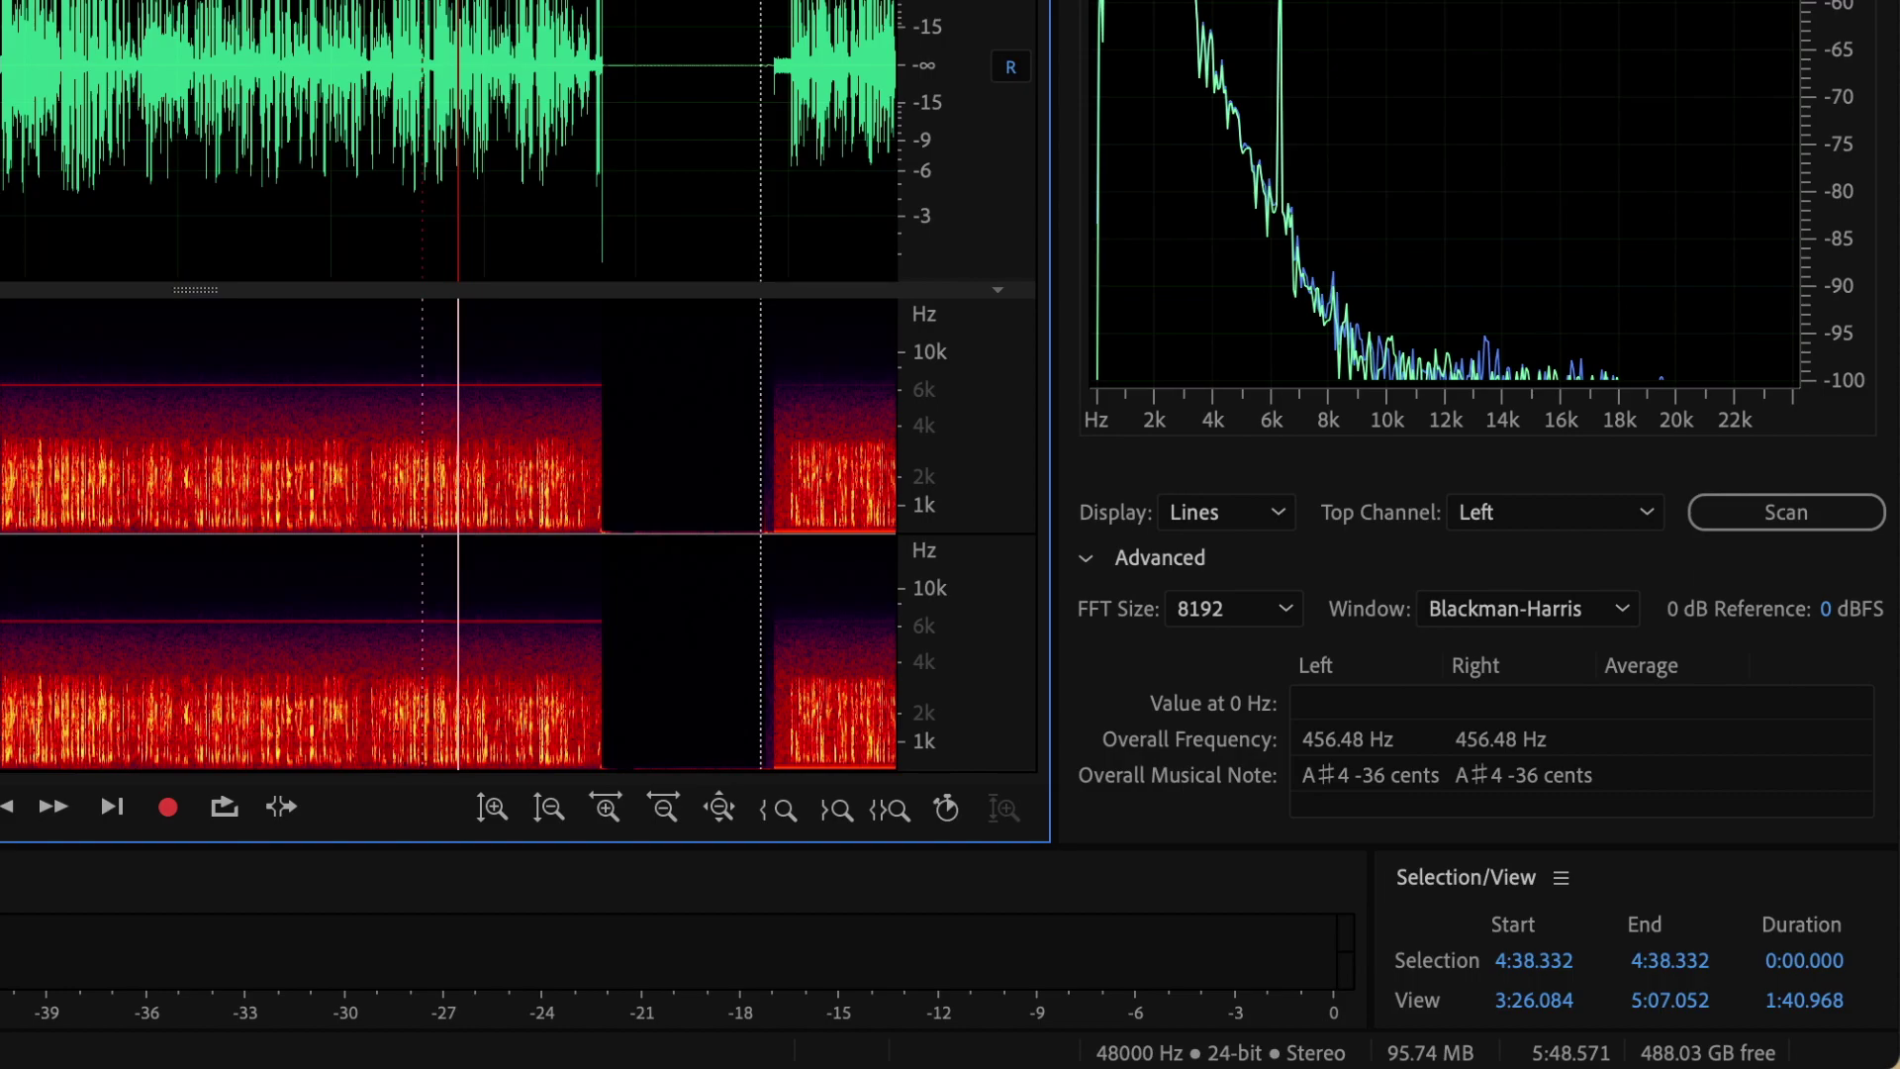
scroll(448, 534, "left", 10)
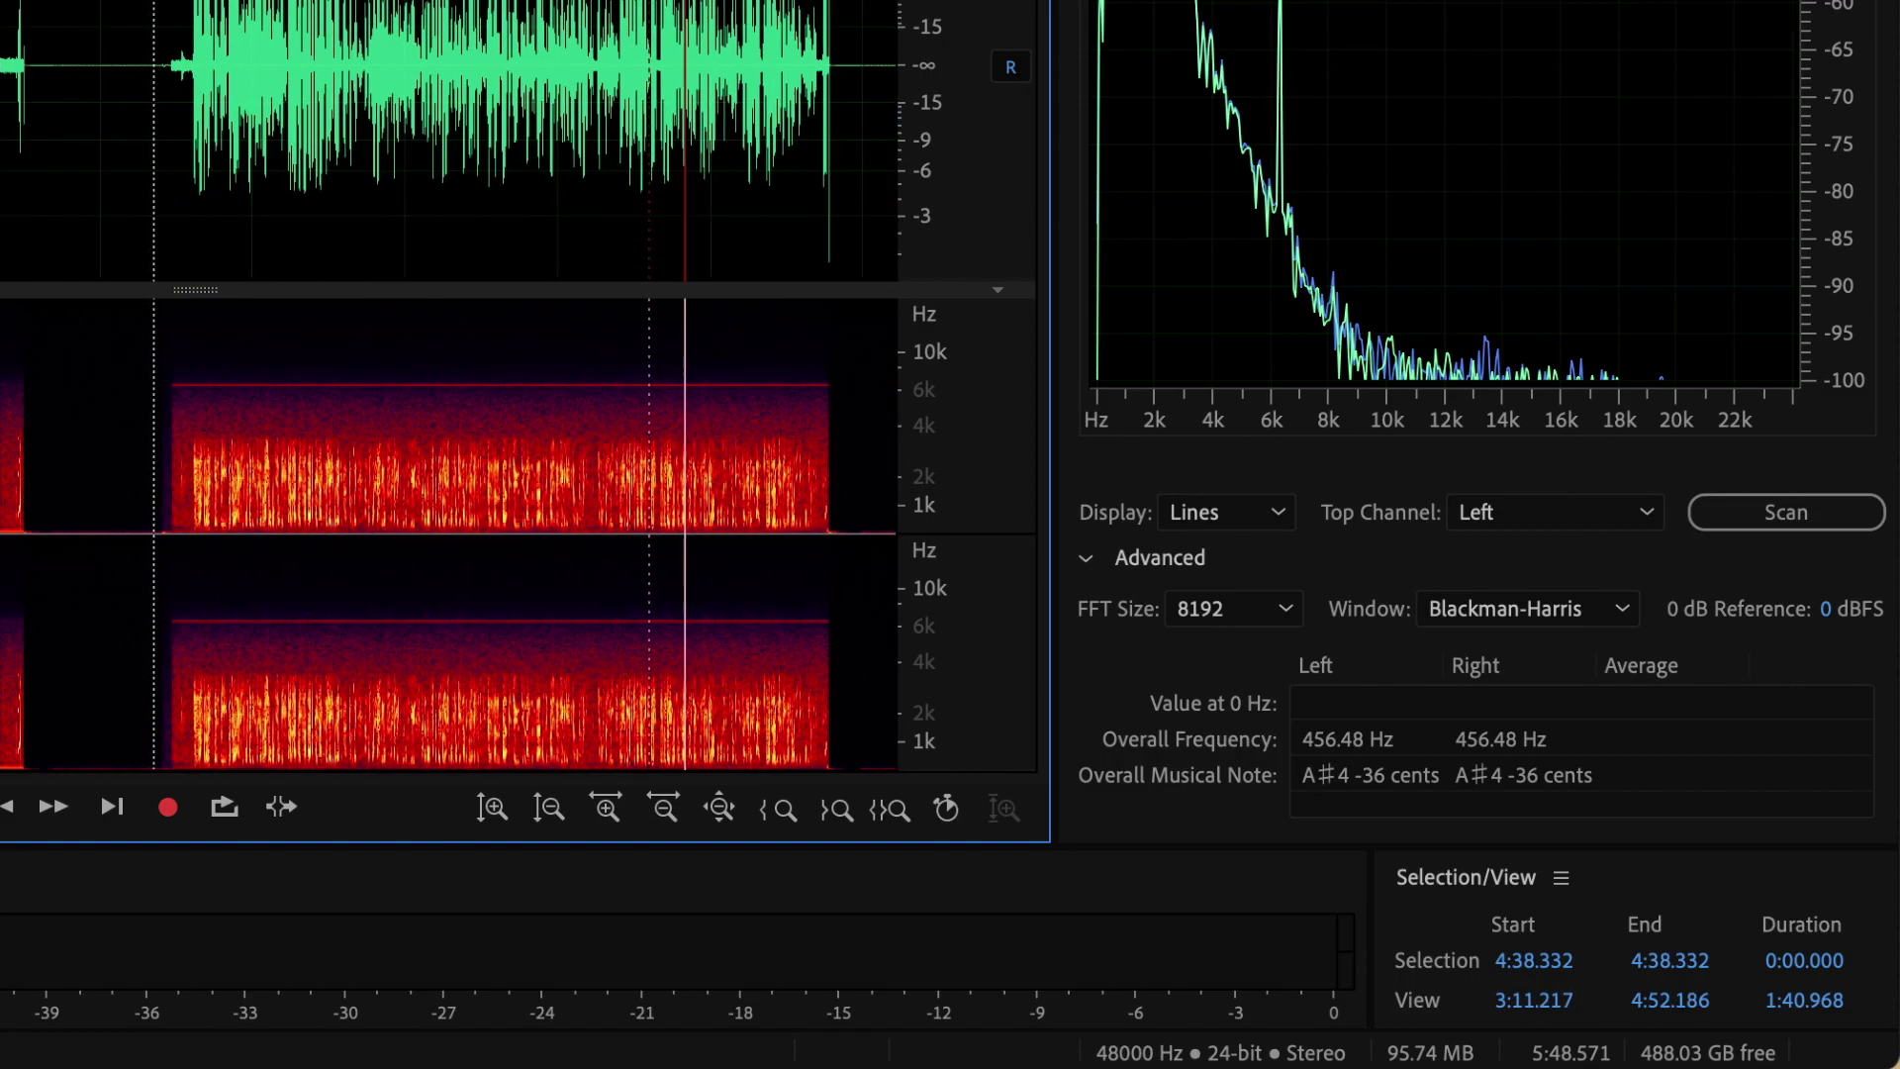
left_click(12, 445)
key("space")
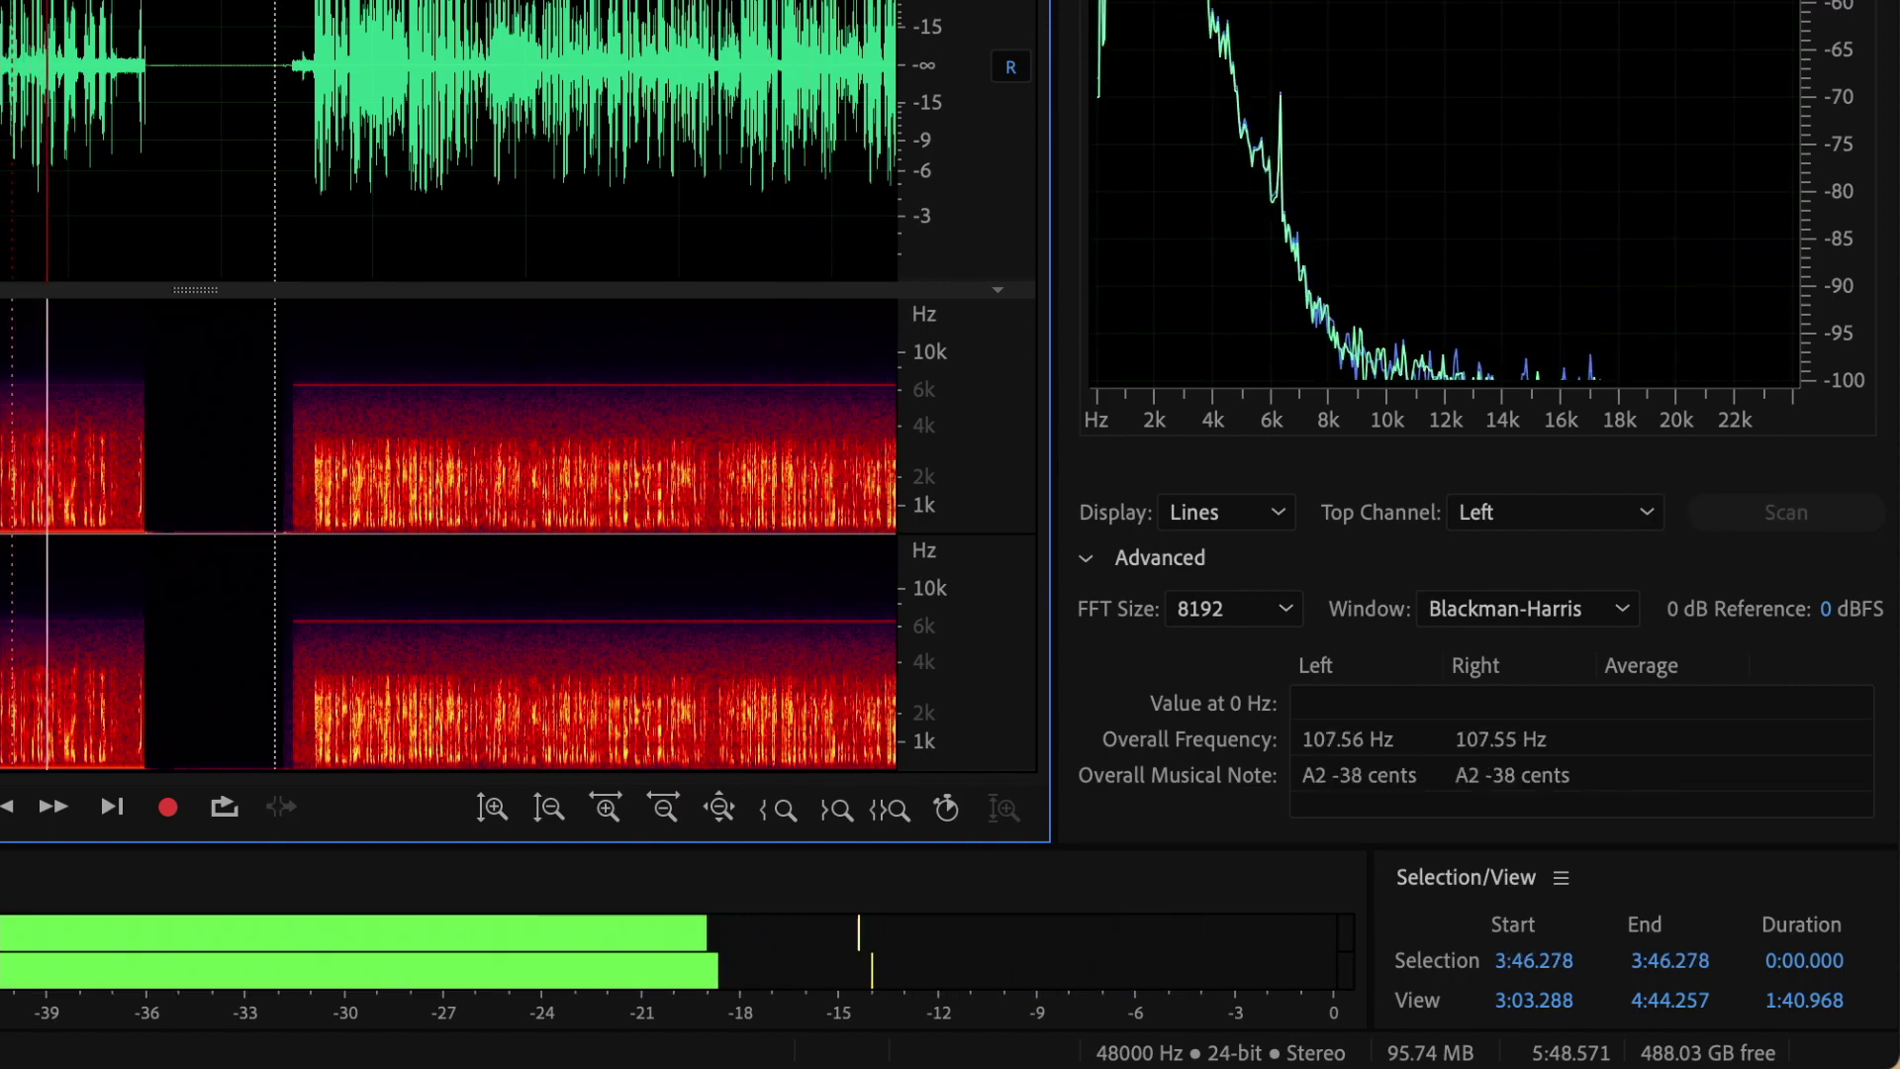
key("space")
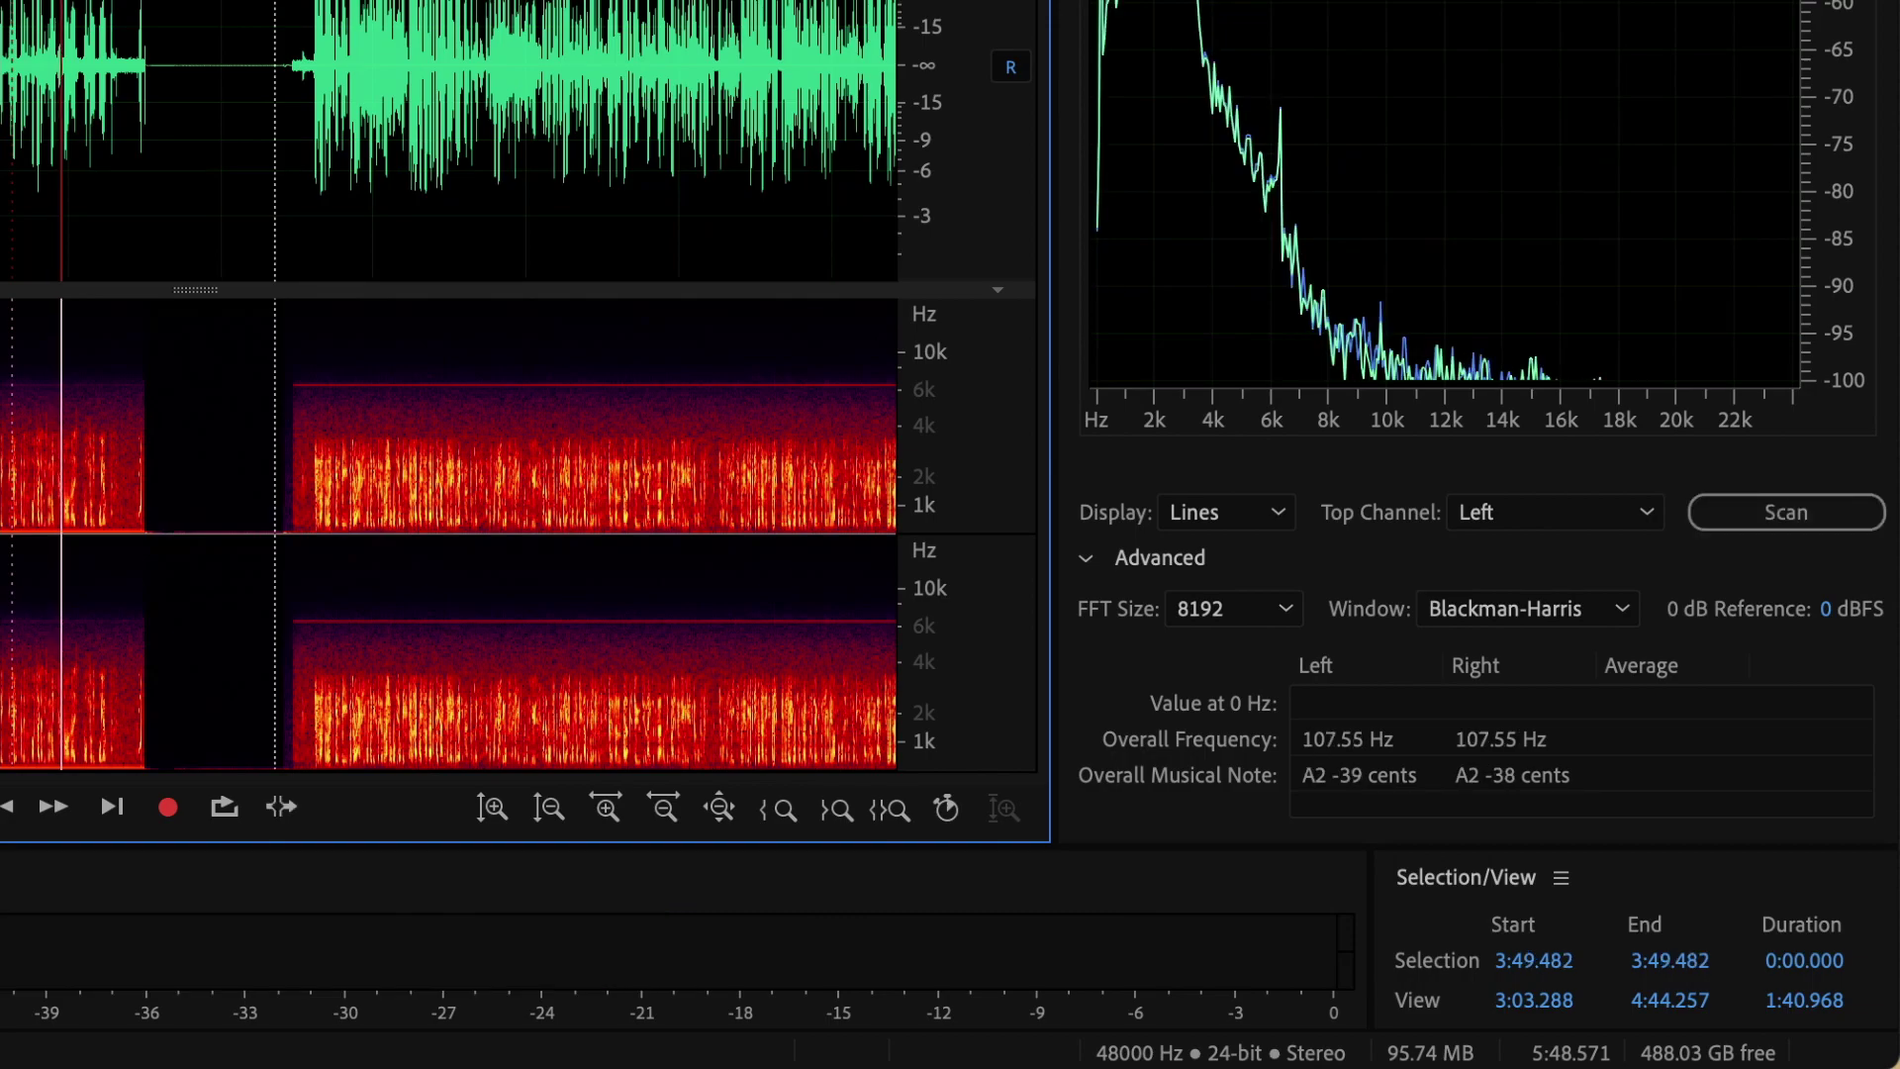
key("space")
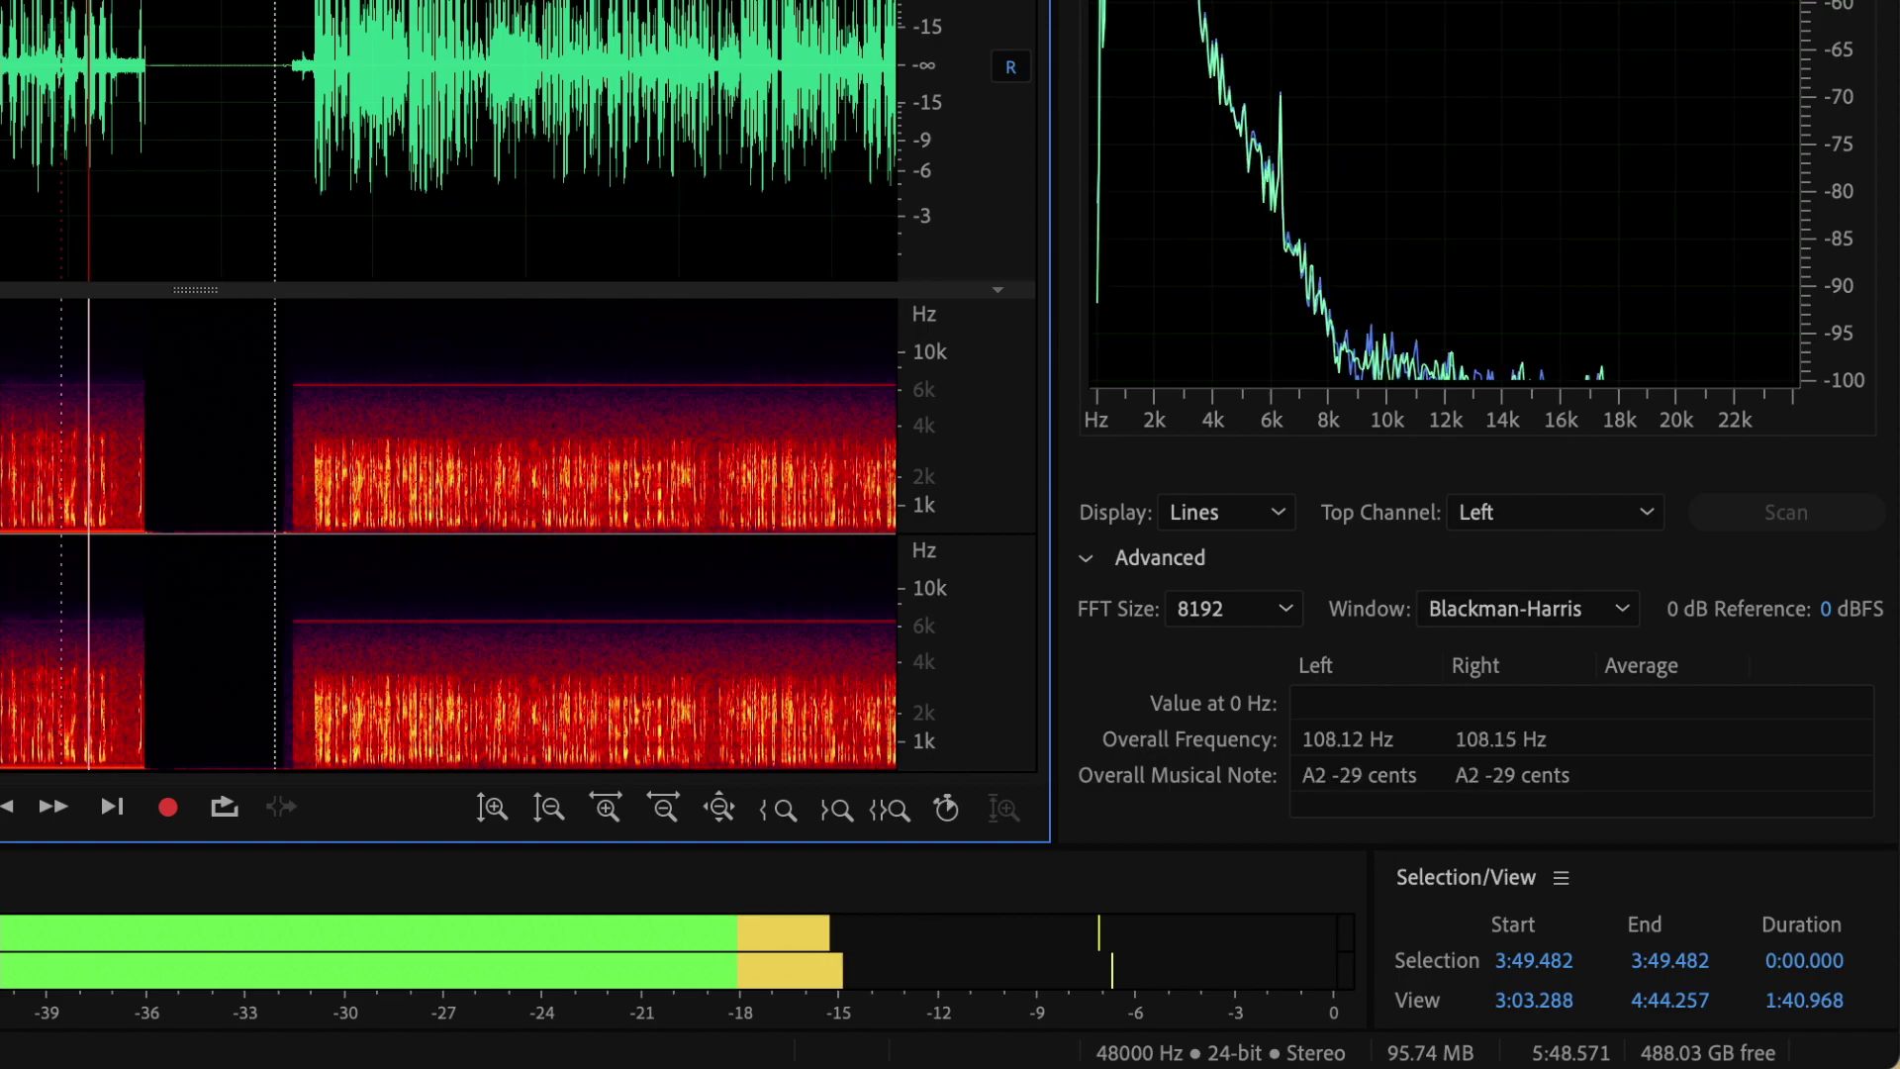
Play the DP1400 recording from its start to 5:45, then zoom out to the whole file.
key("space")
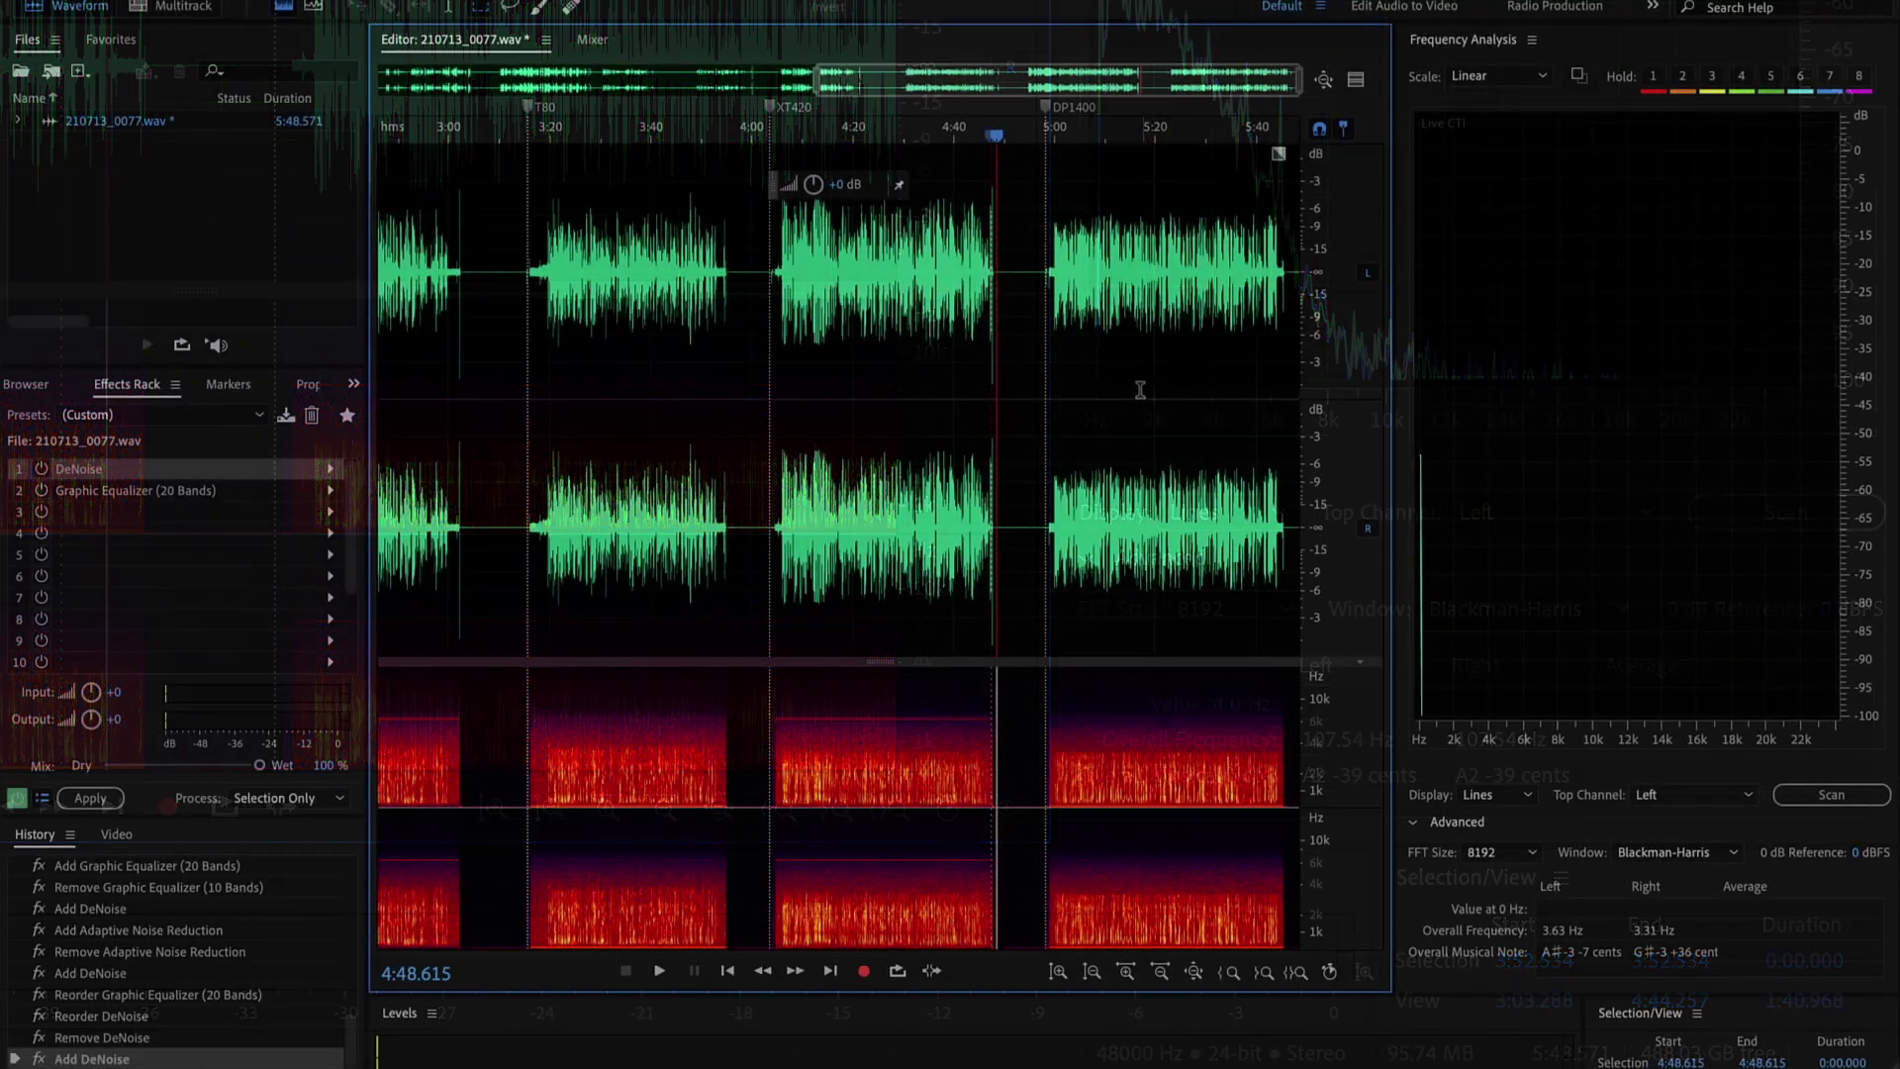
scroll(1134, 388, "up", 5)
left_click(916, 320)
key("space")
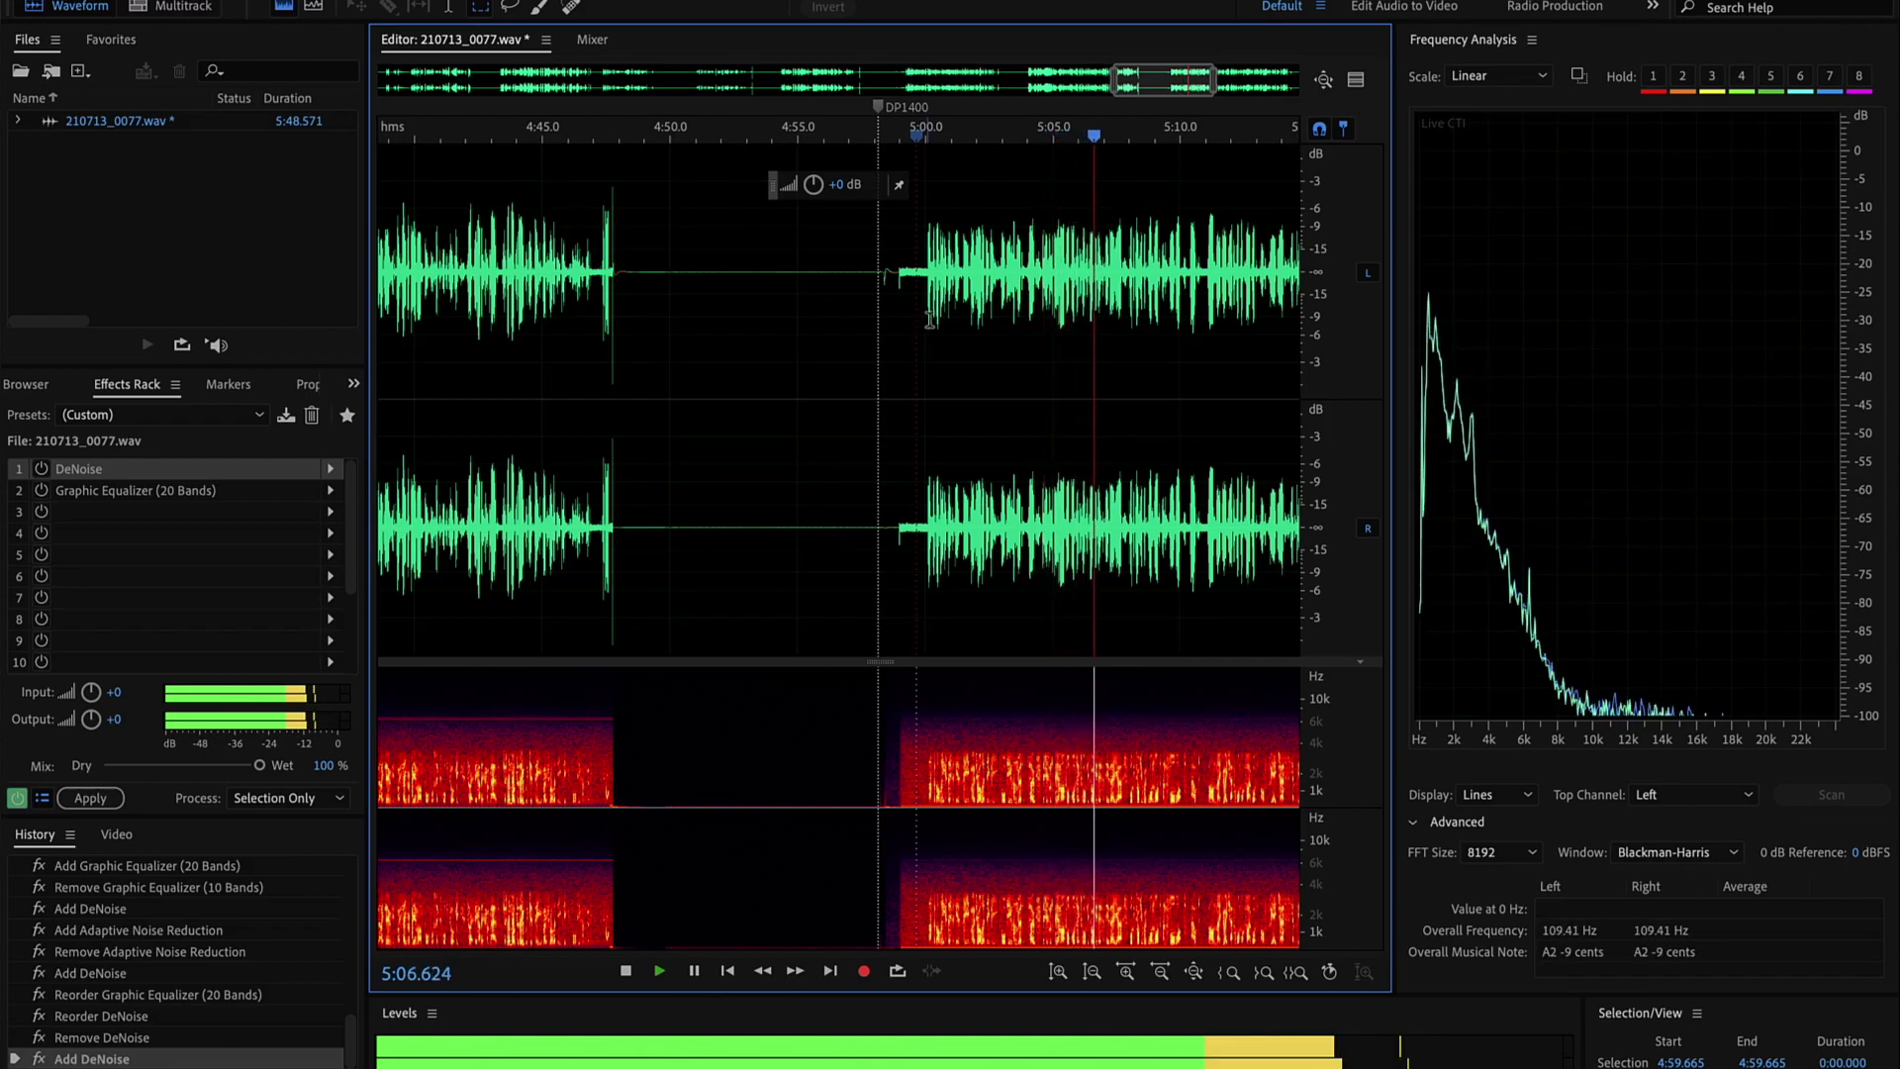
scroll(1173, 376, "down", 2)
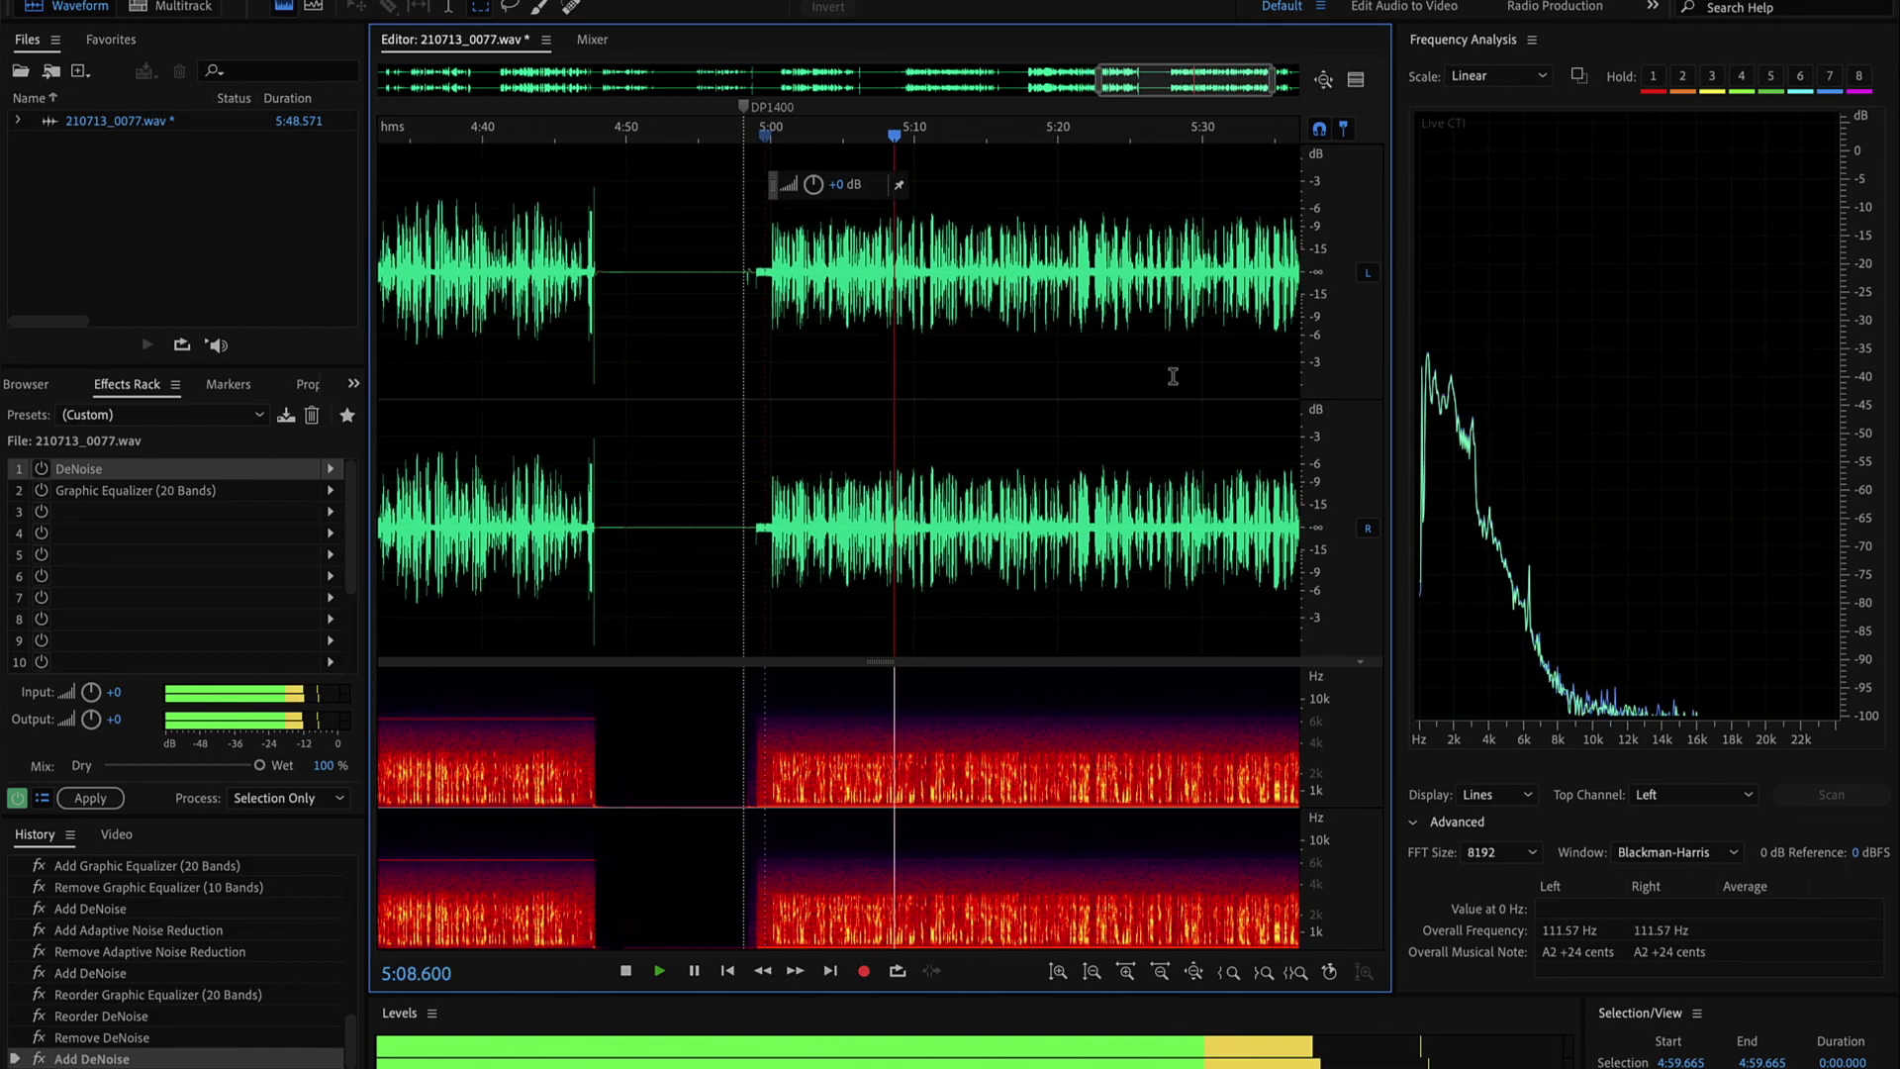
scroll(1172, 376, "down", 1)
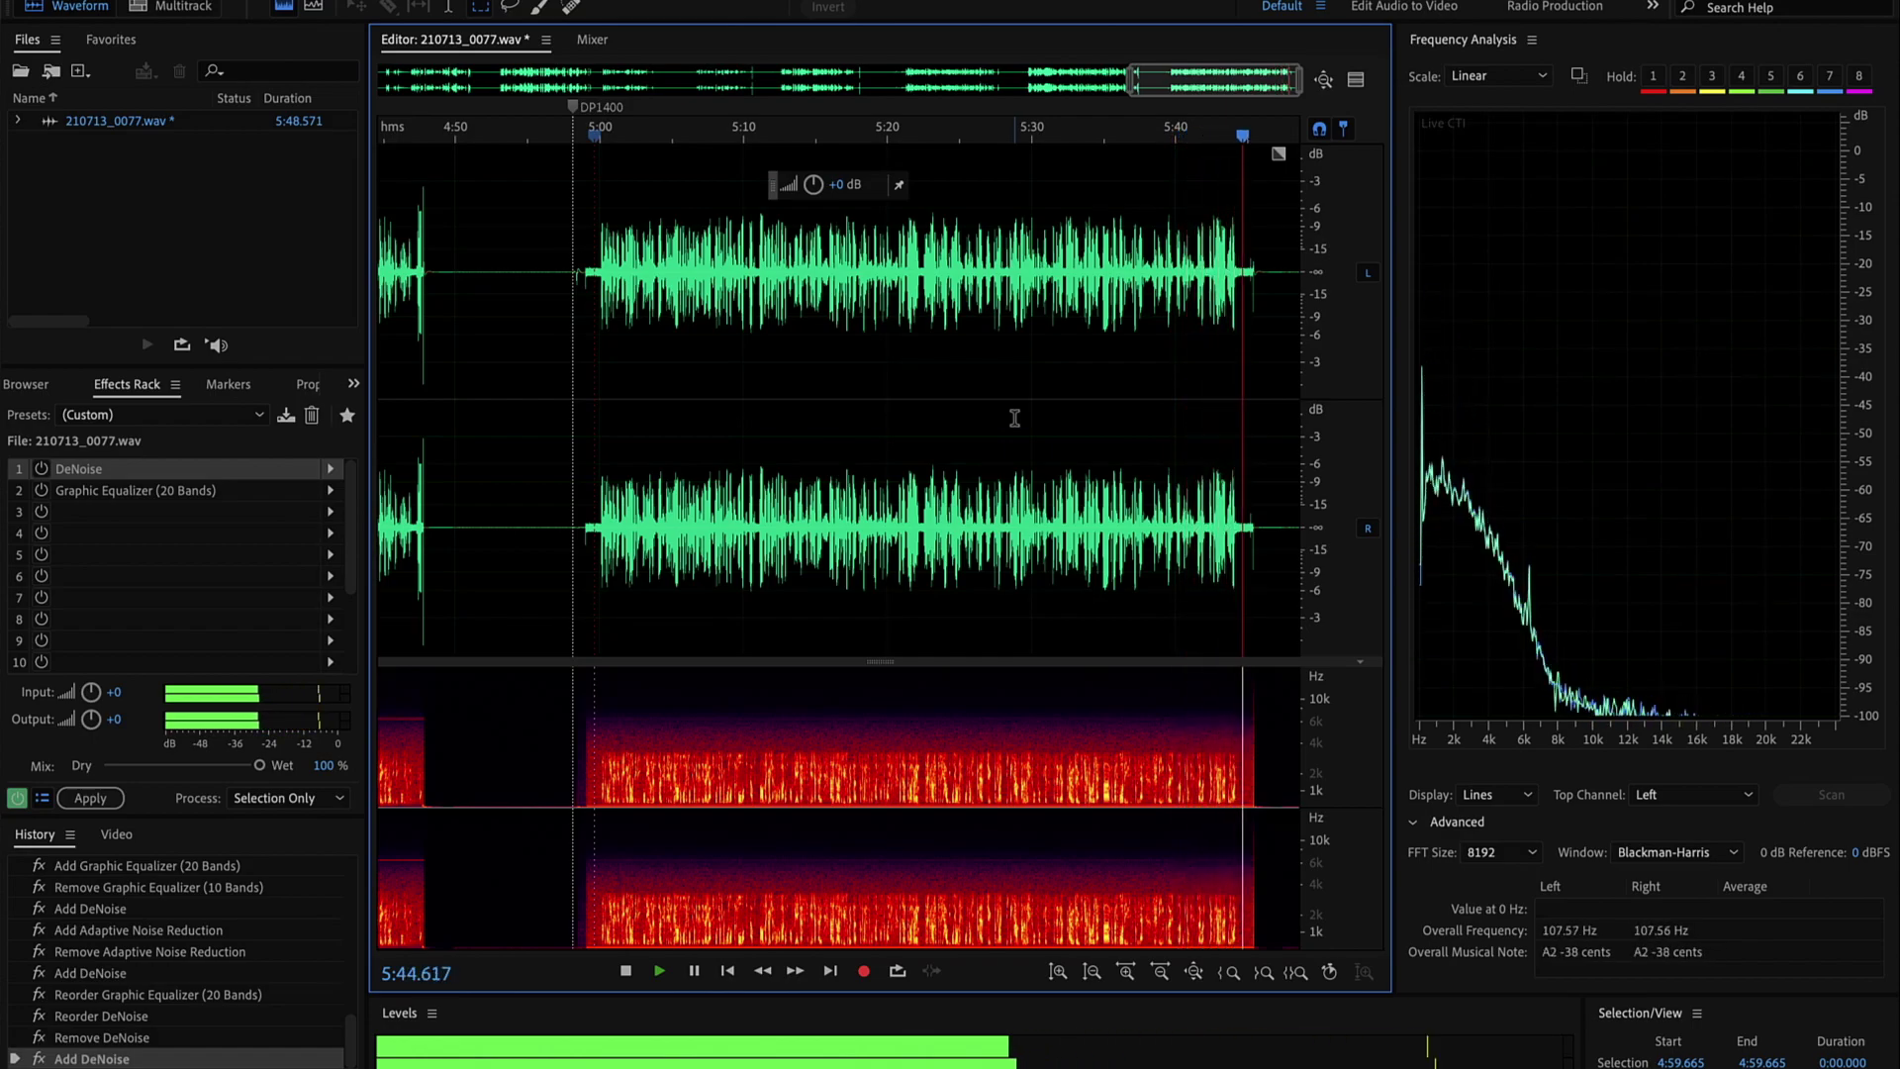
key("space")
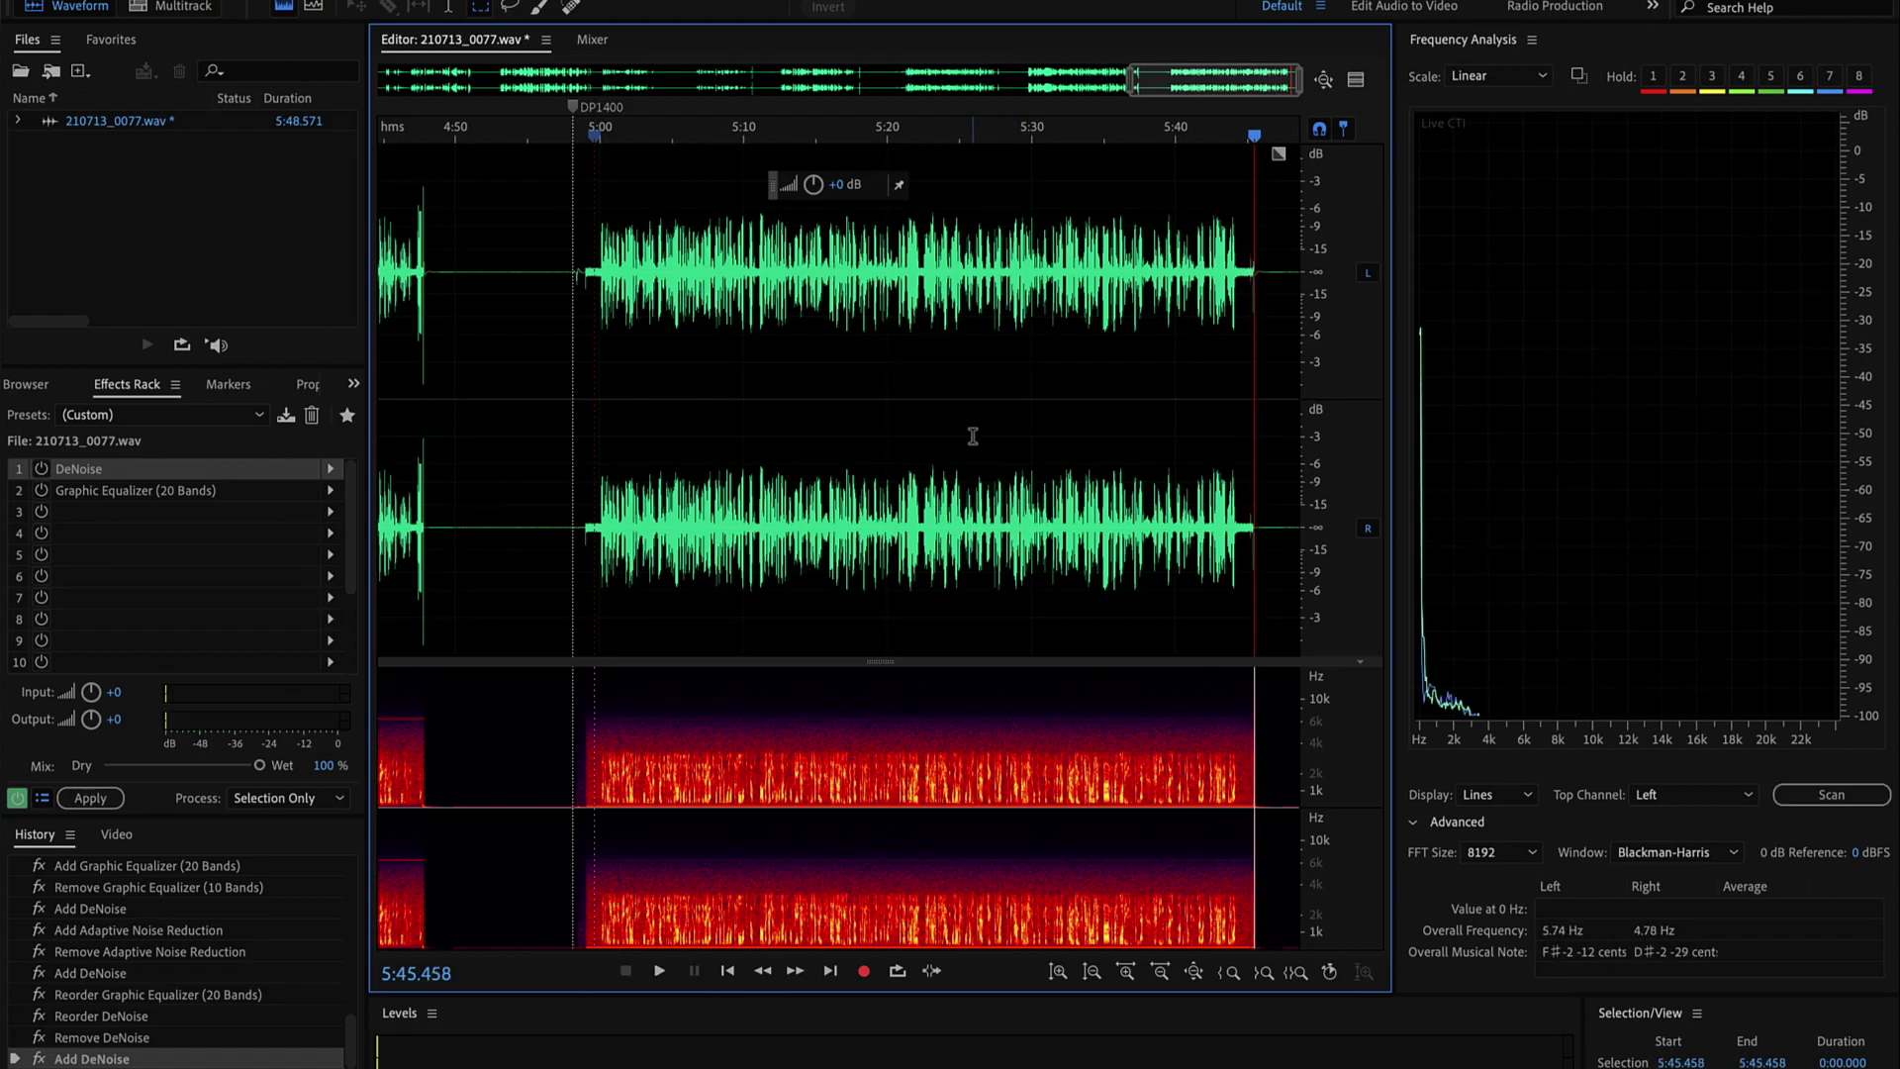
scroll(973, 436, "down", 8)
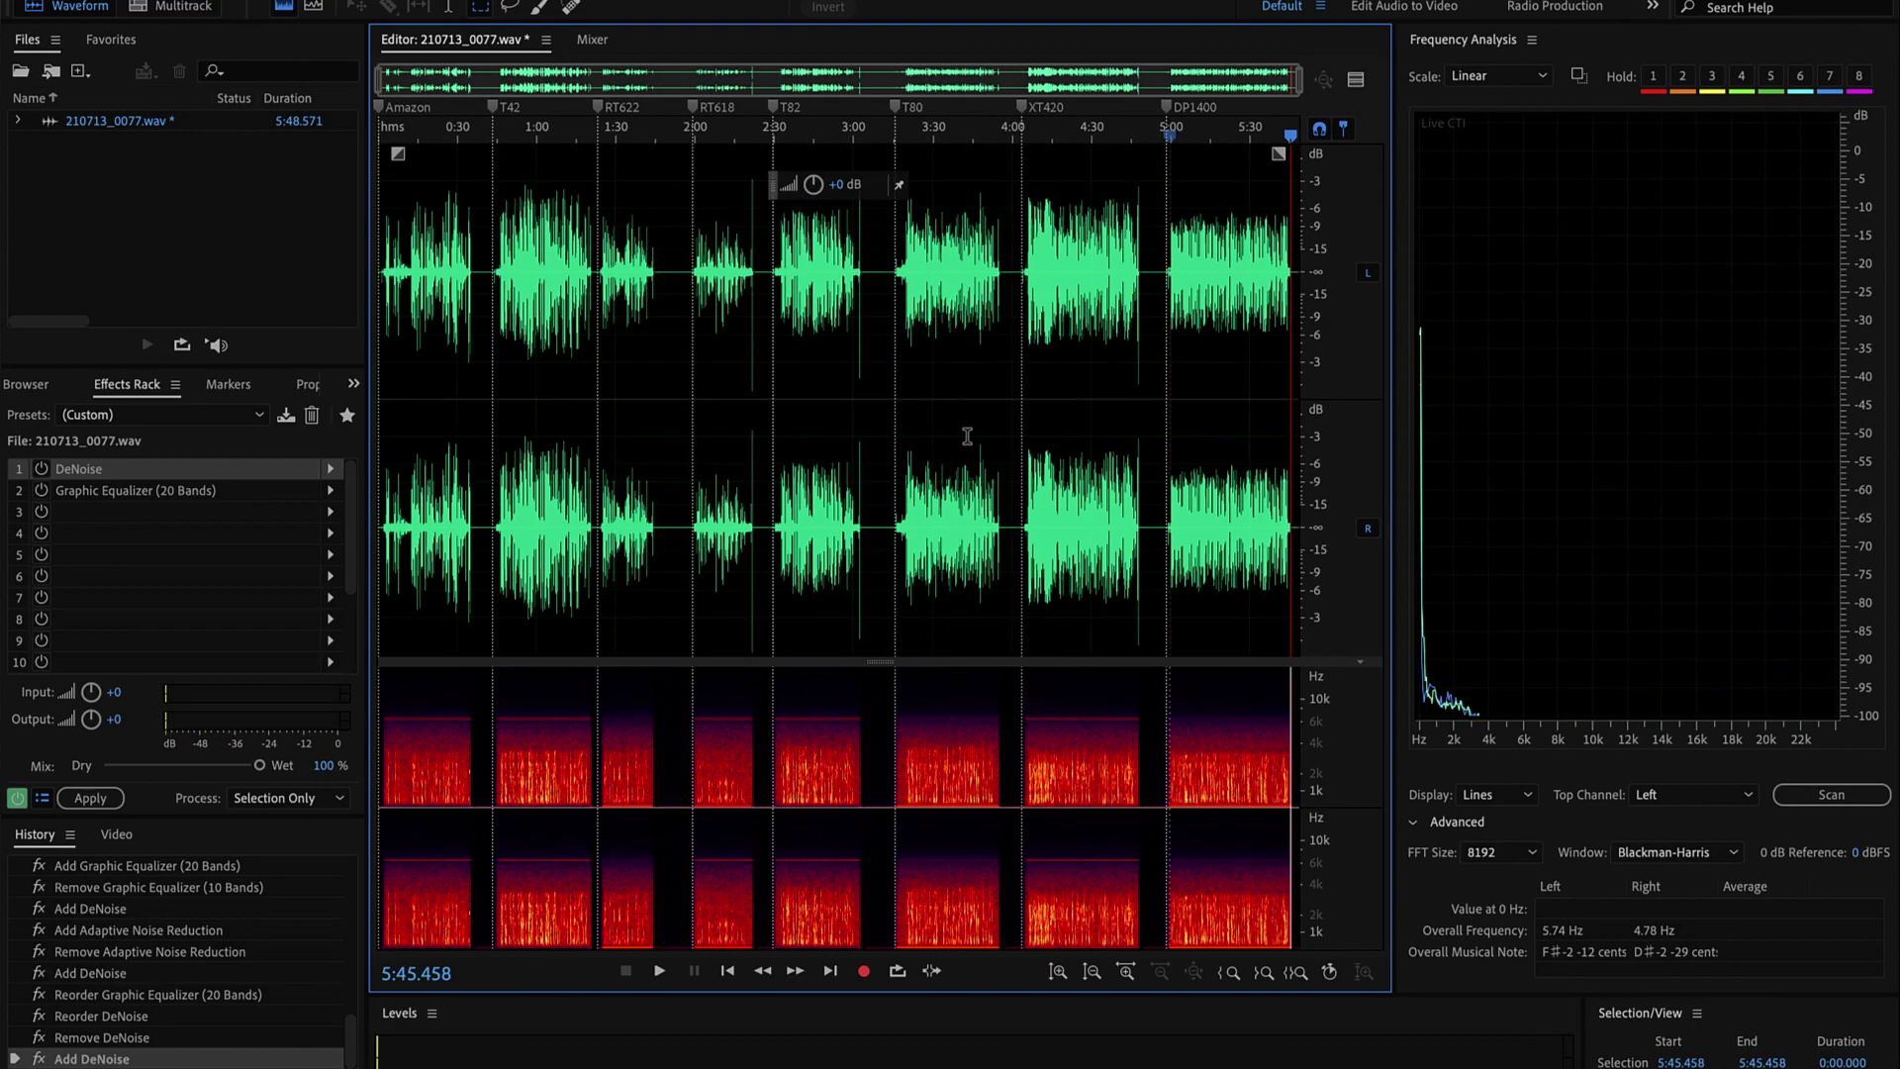
left_click(427, 130)
key("space")
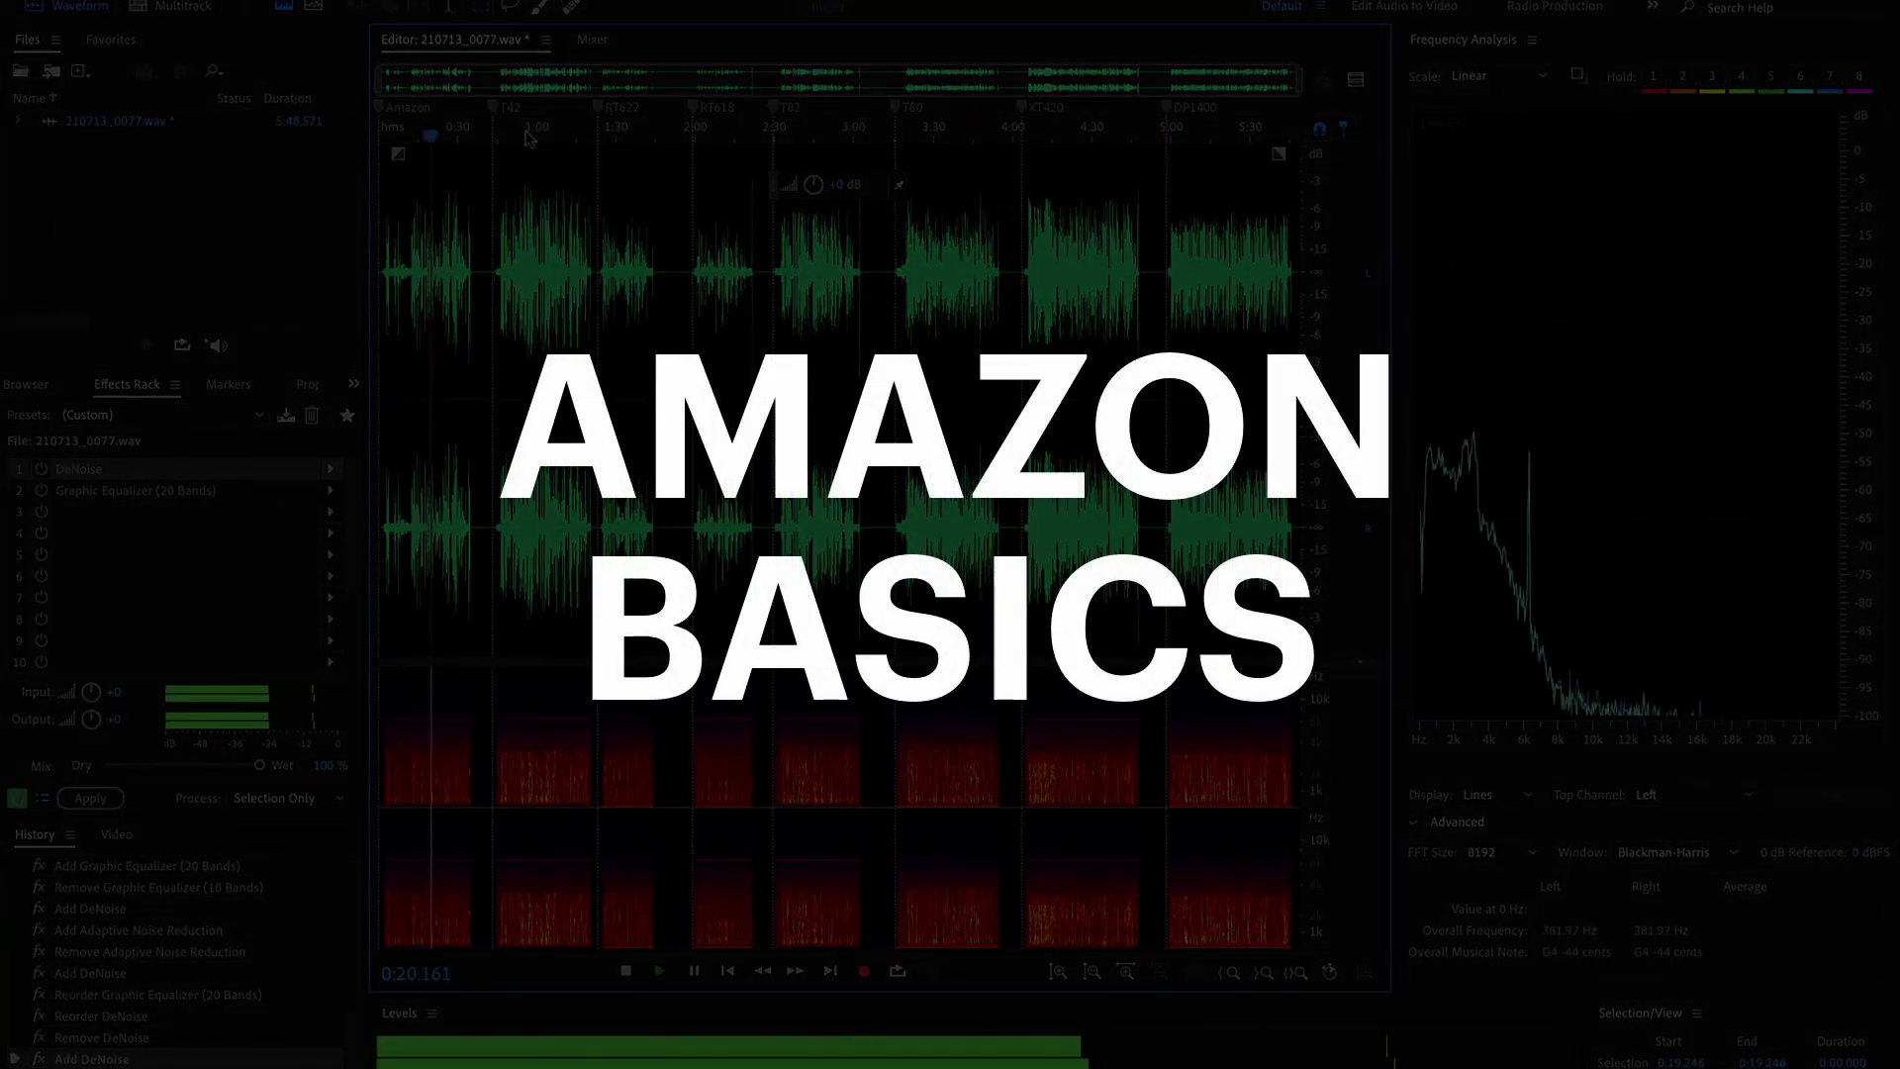
left_click(525, 132)
key("space")
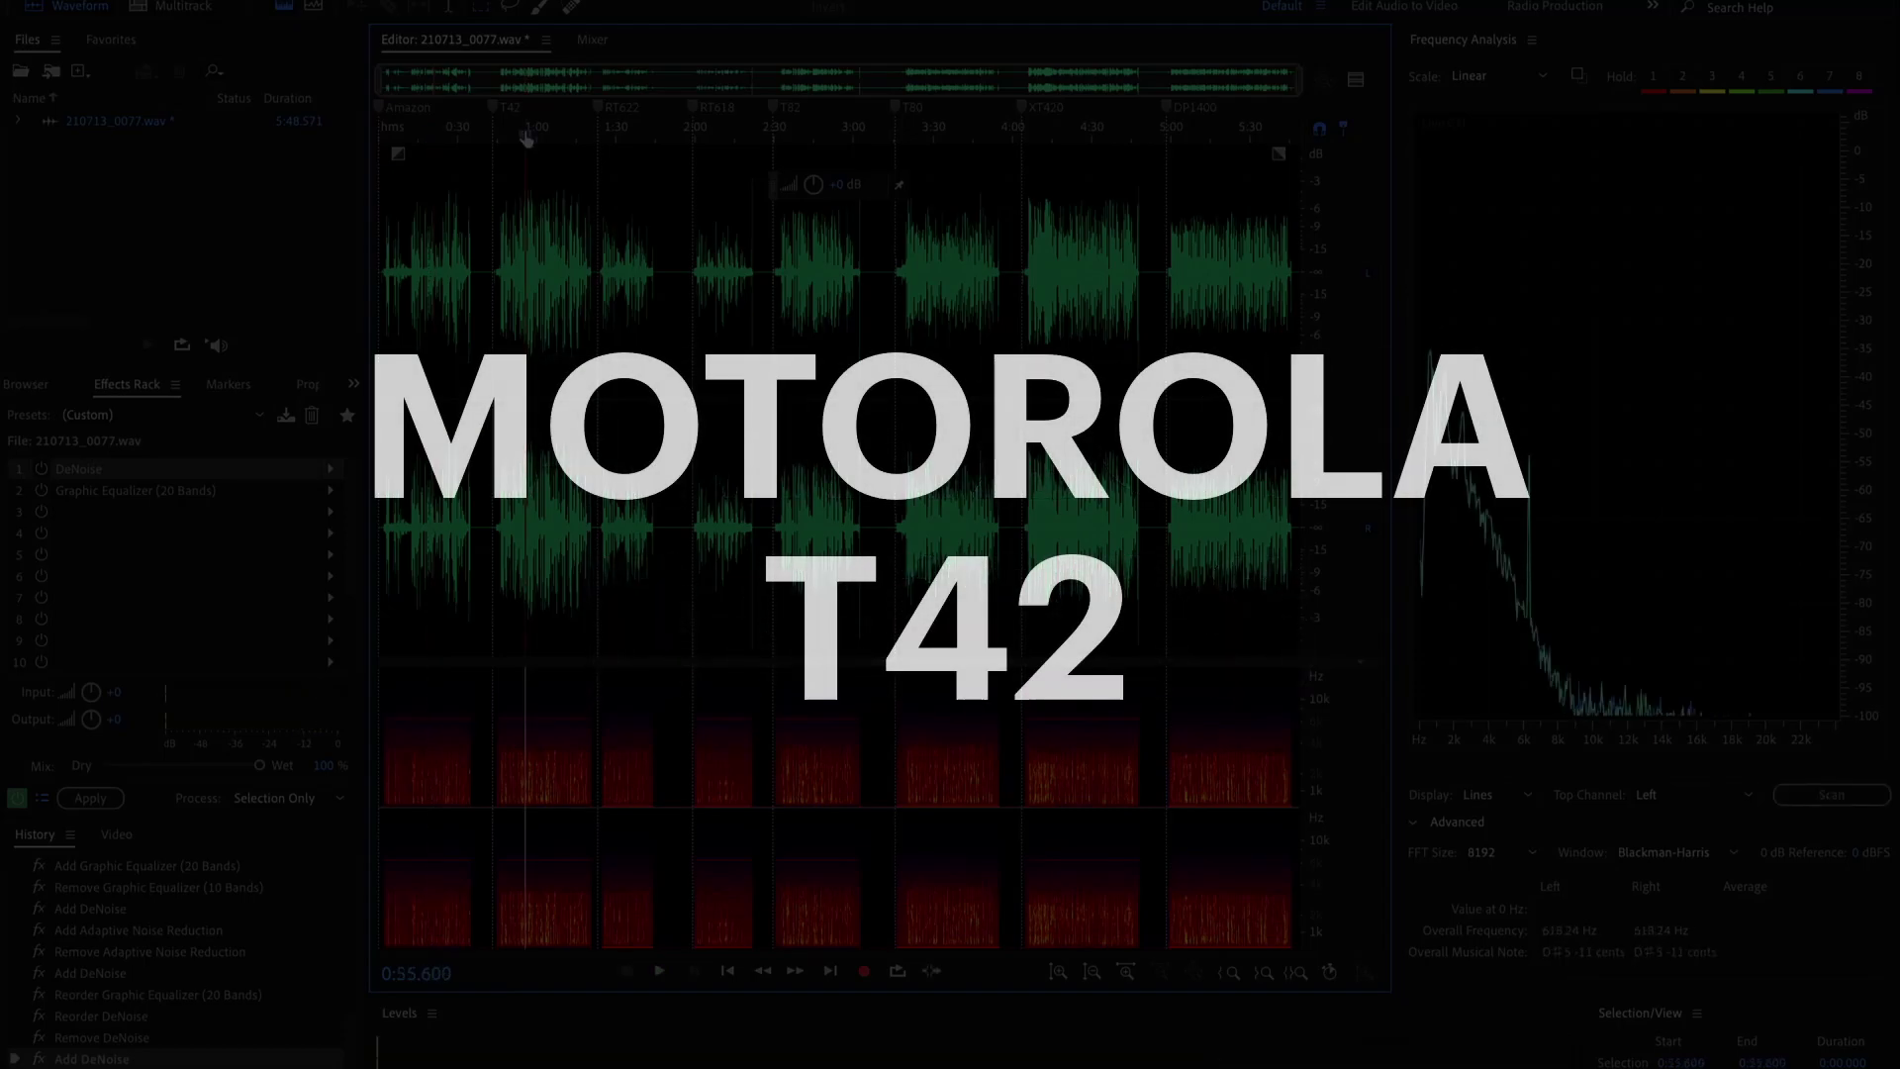
key("space")
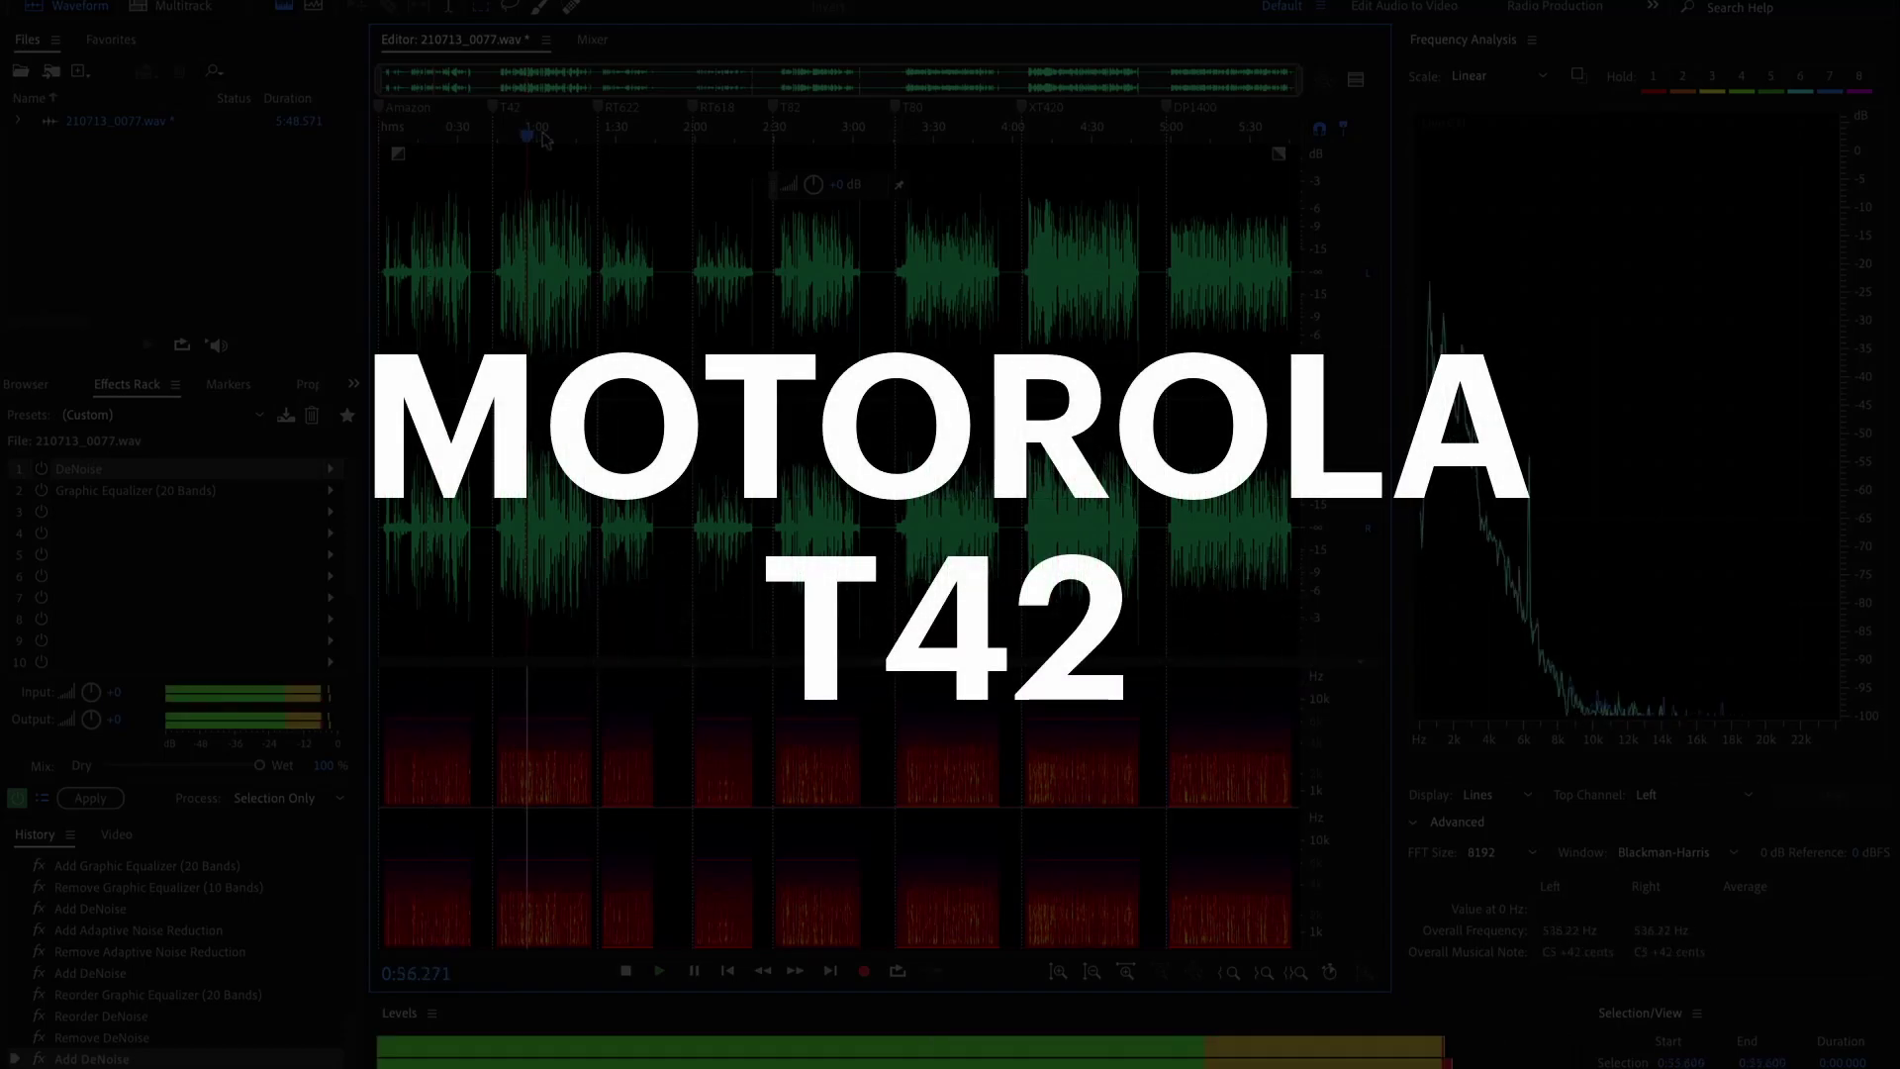
key("space")
left_click(613, 140)
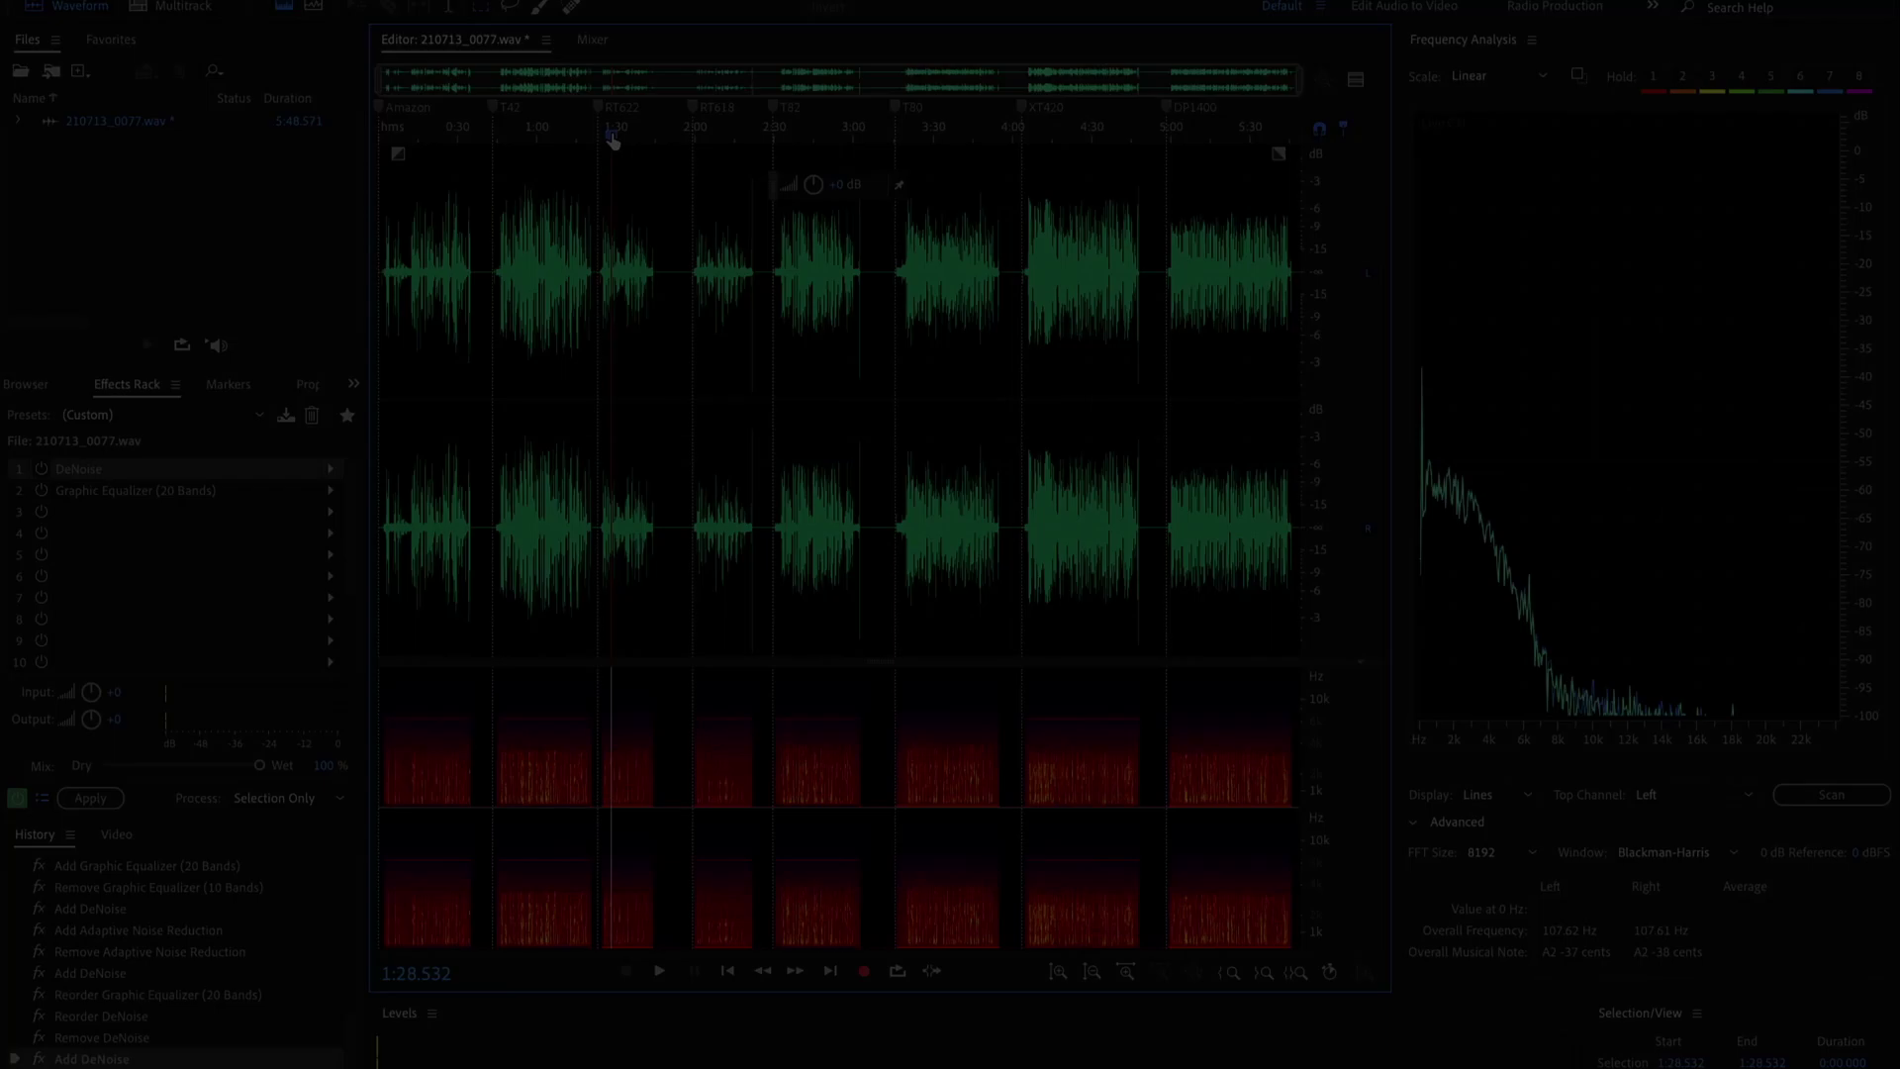
key("space")
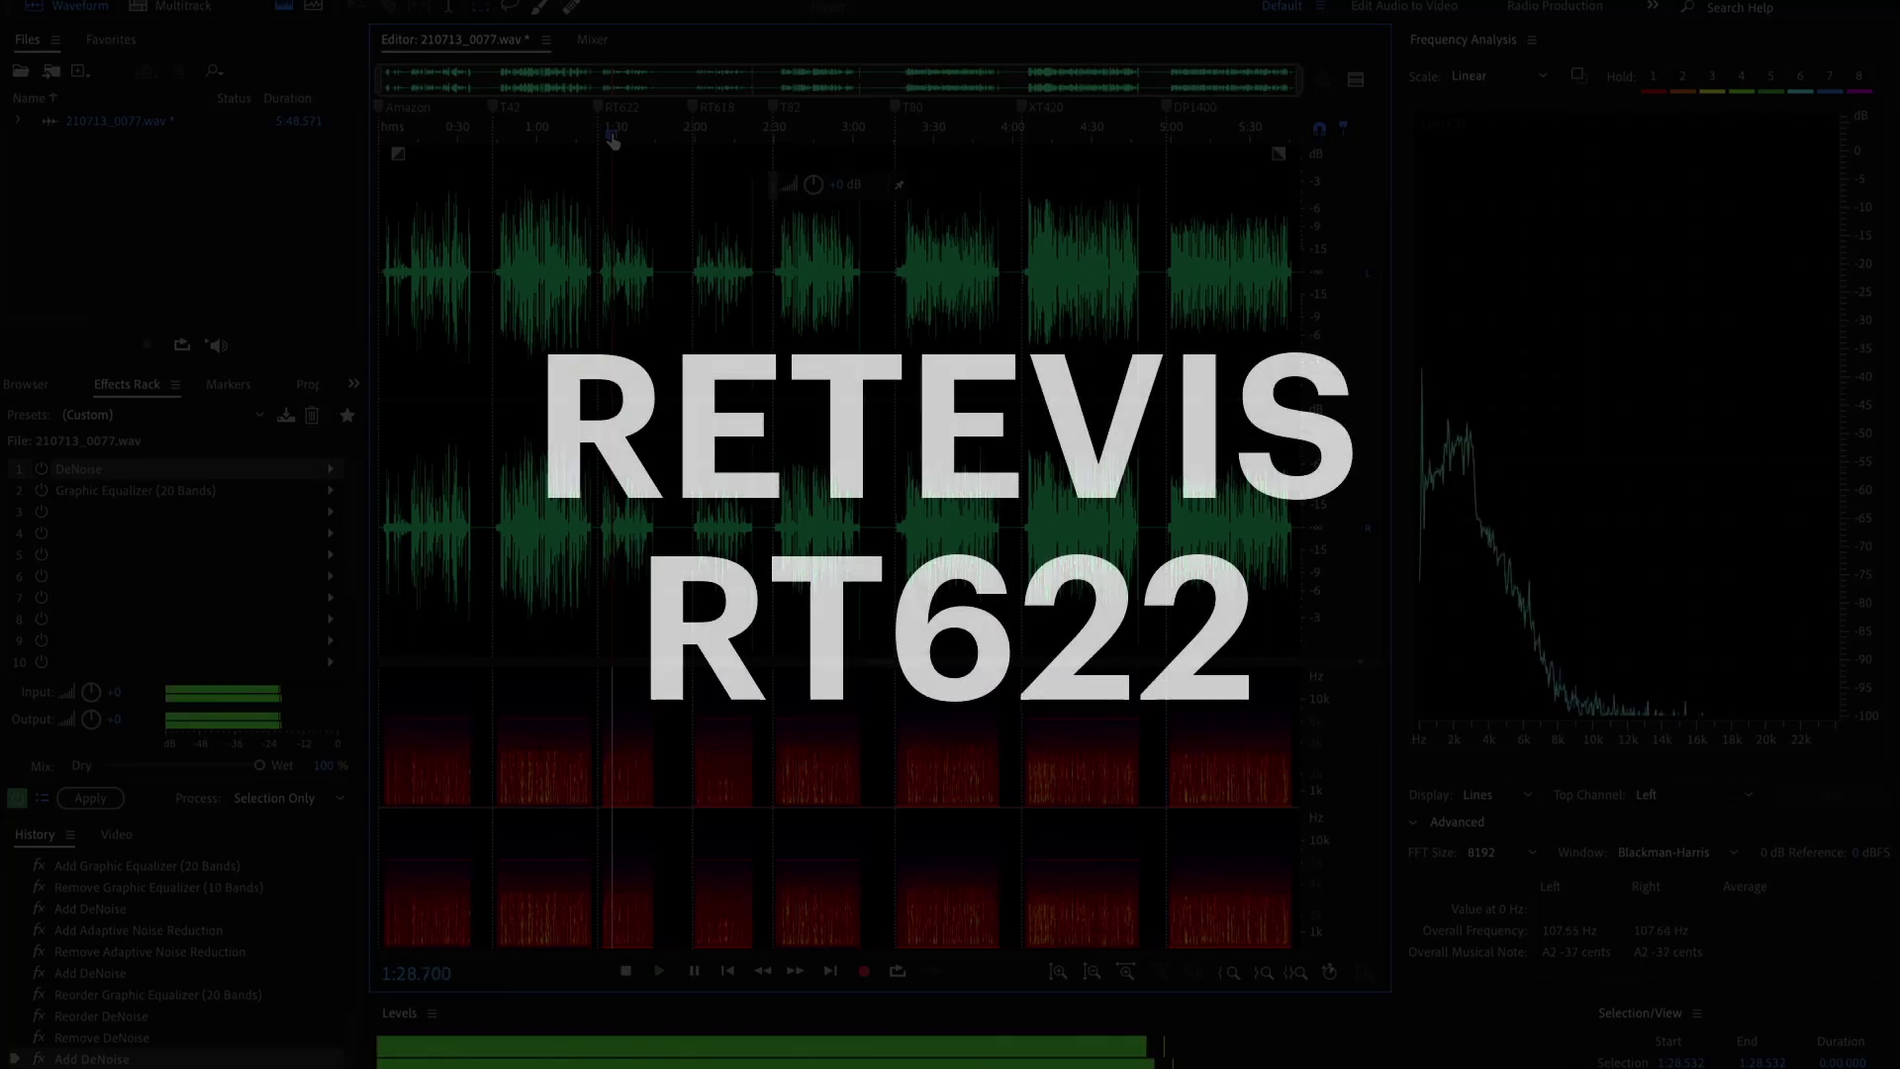
key("space")
left_click(709, 139)
key("space")
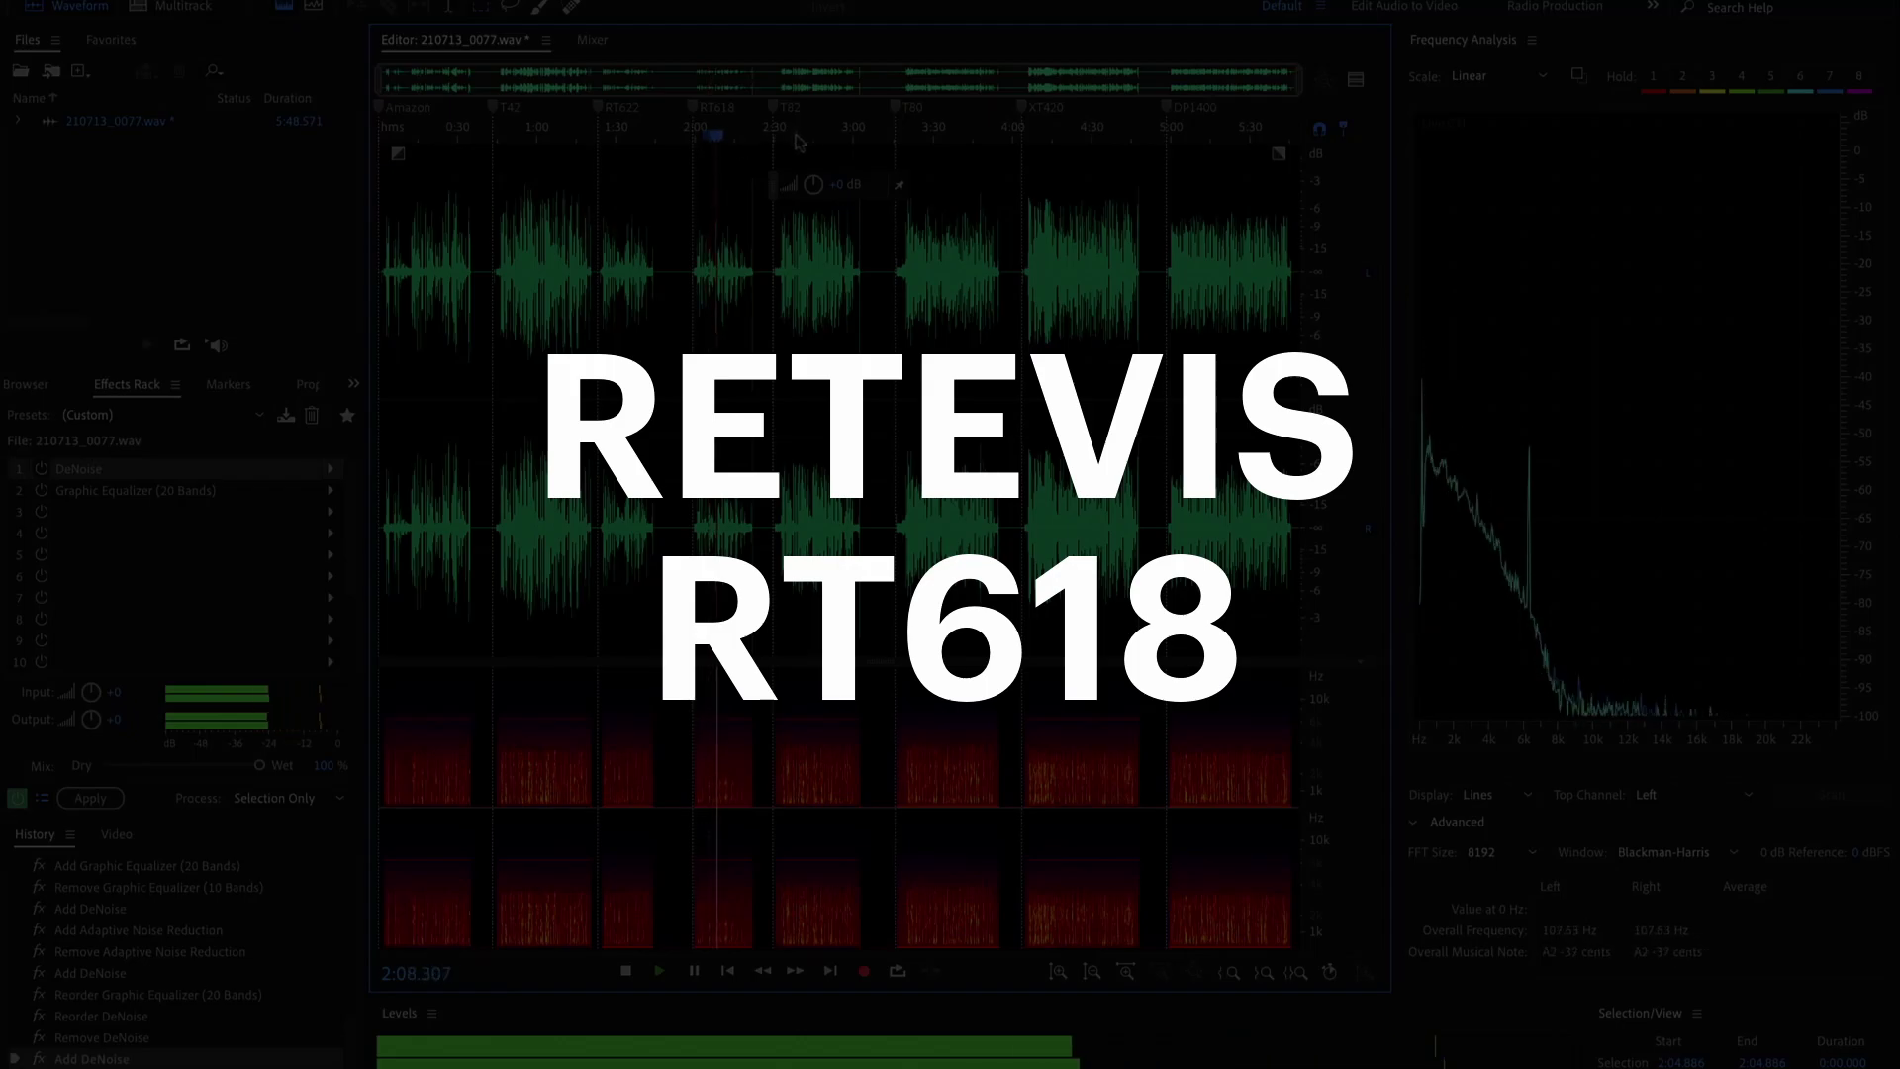
key("space")
key("space")
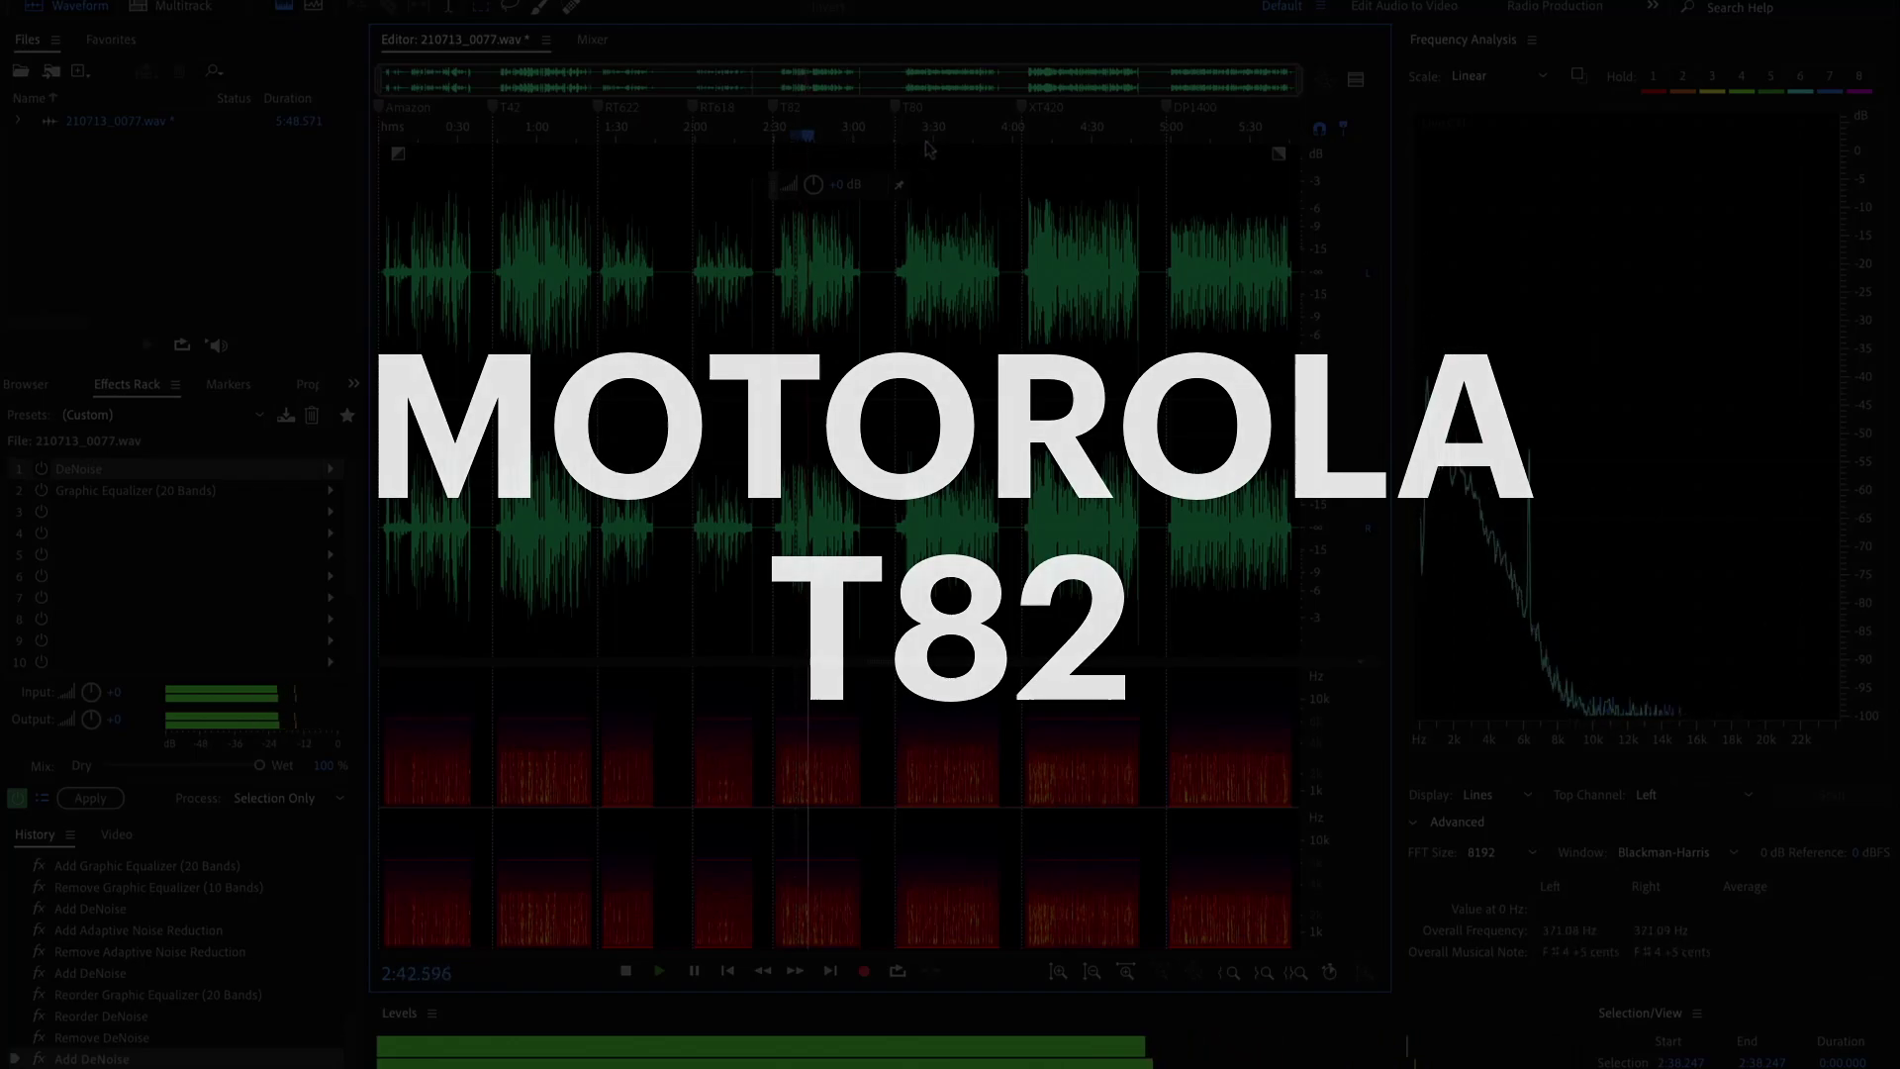
key("space")
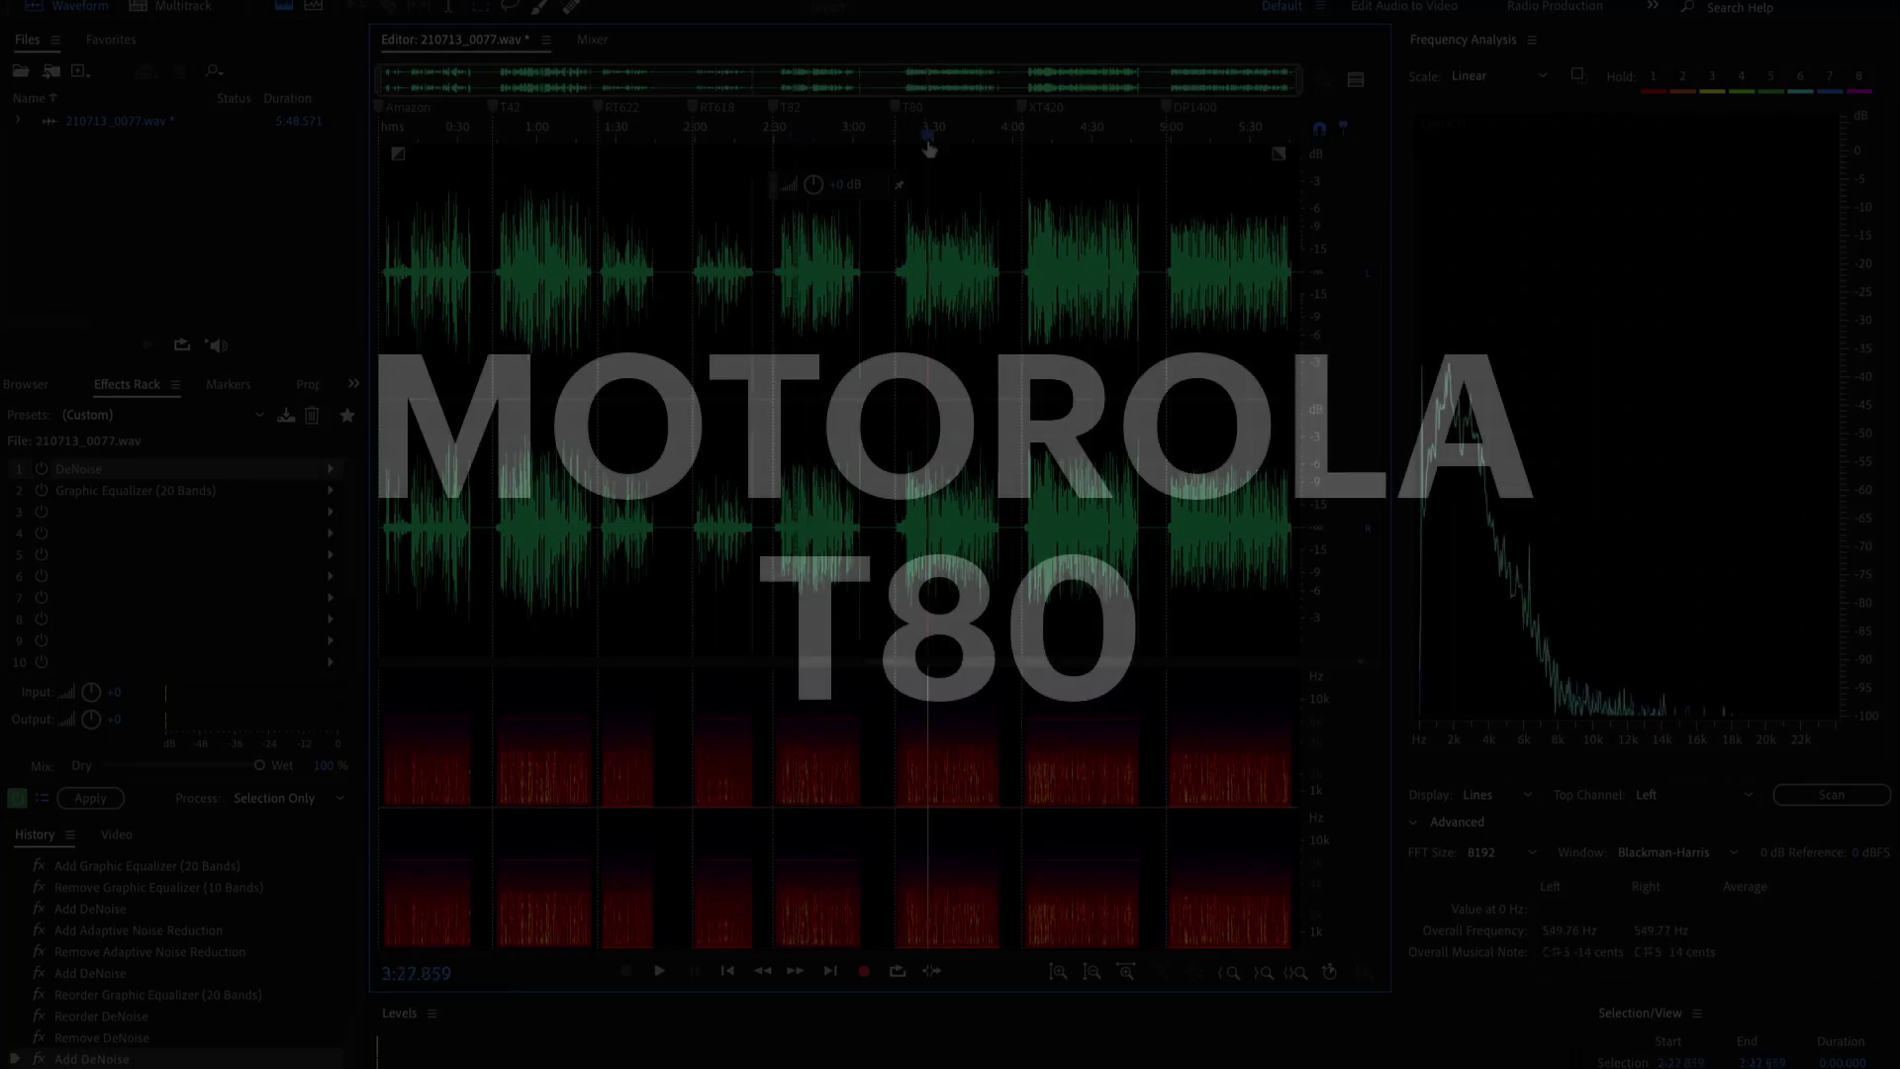
key("space")
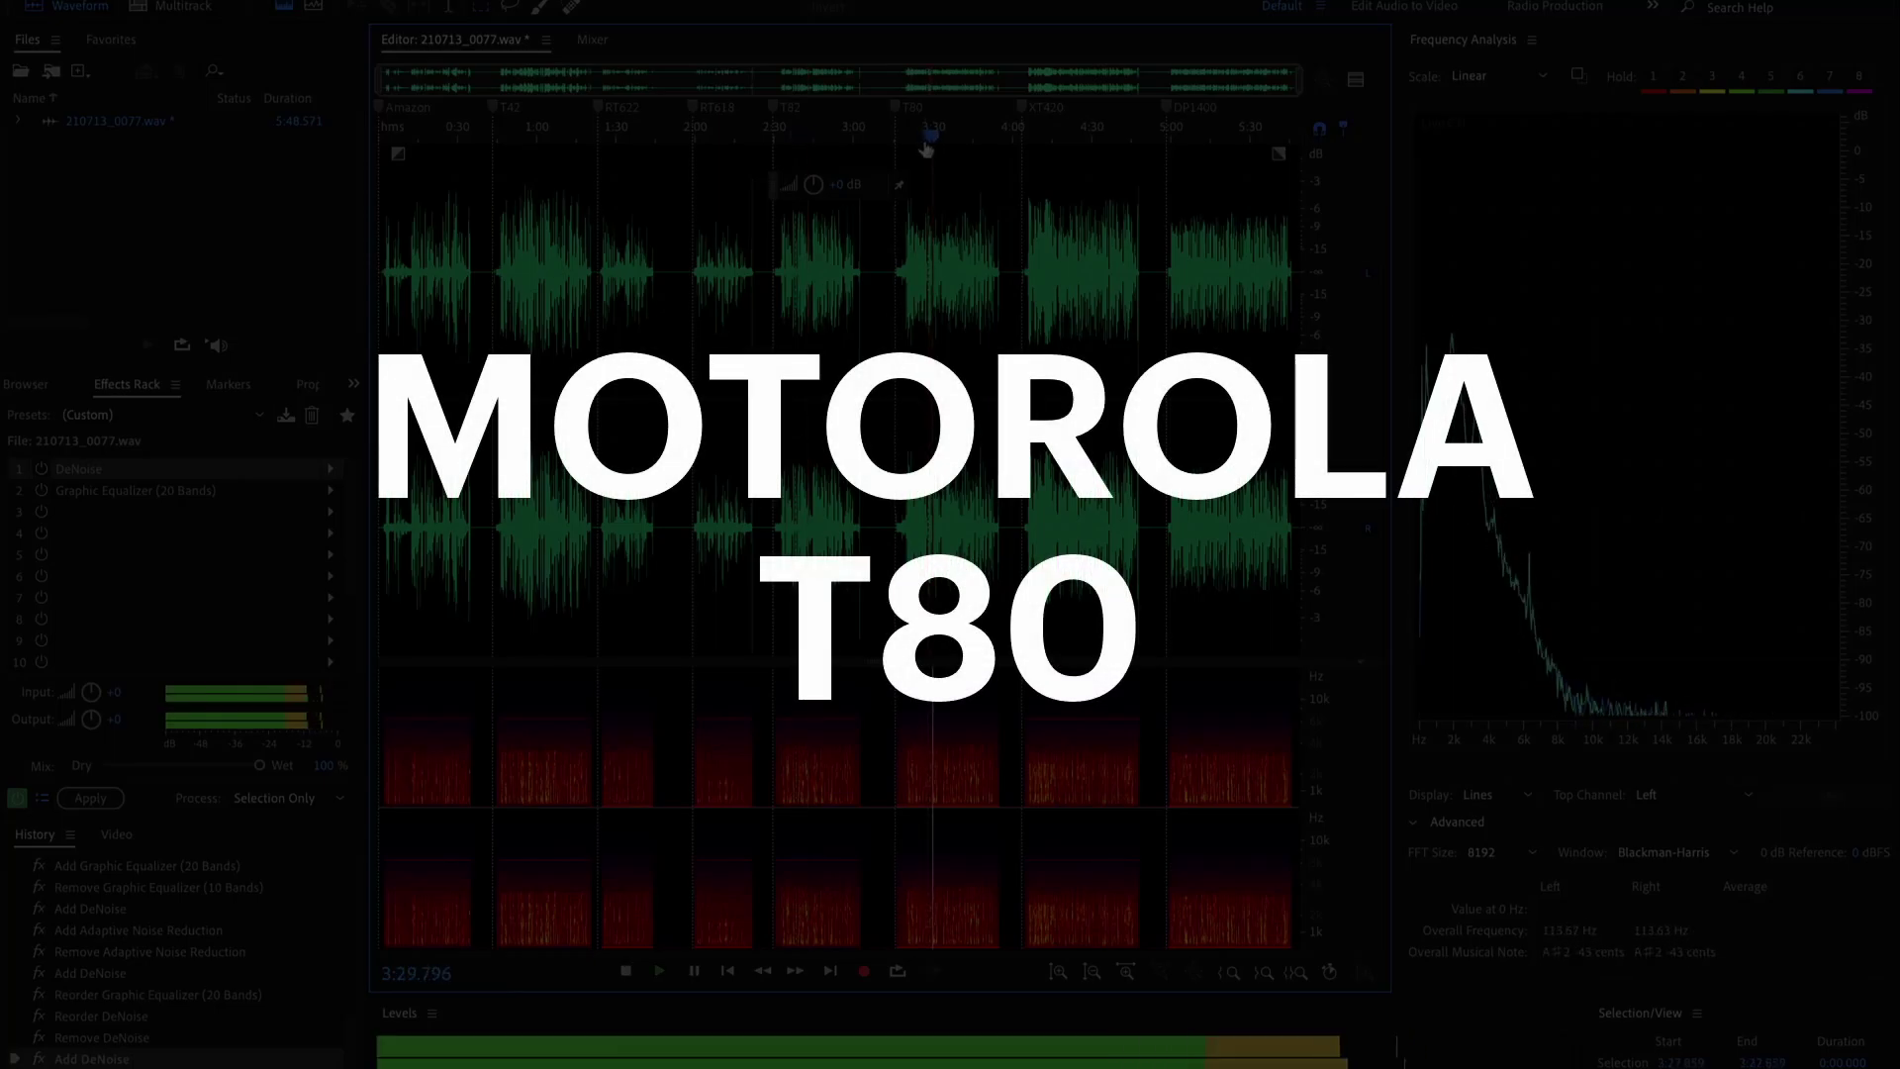
left_click(1055, 146)
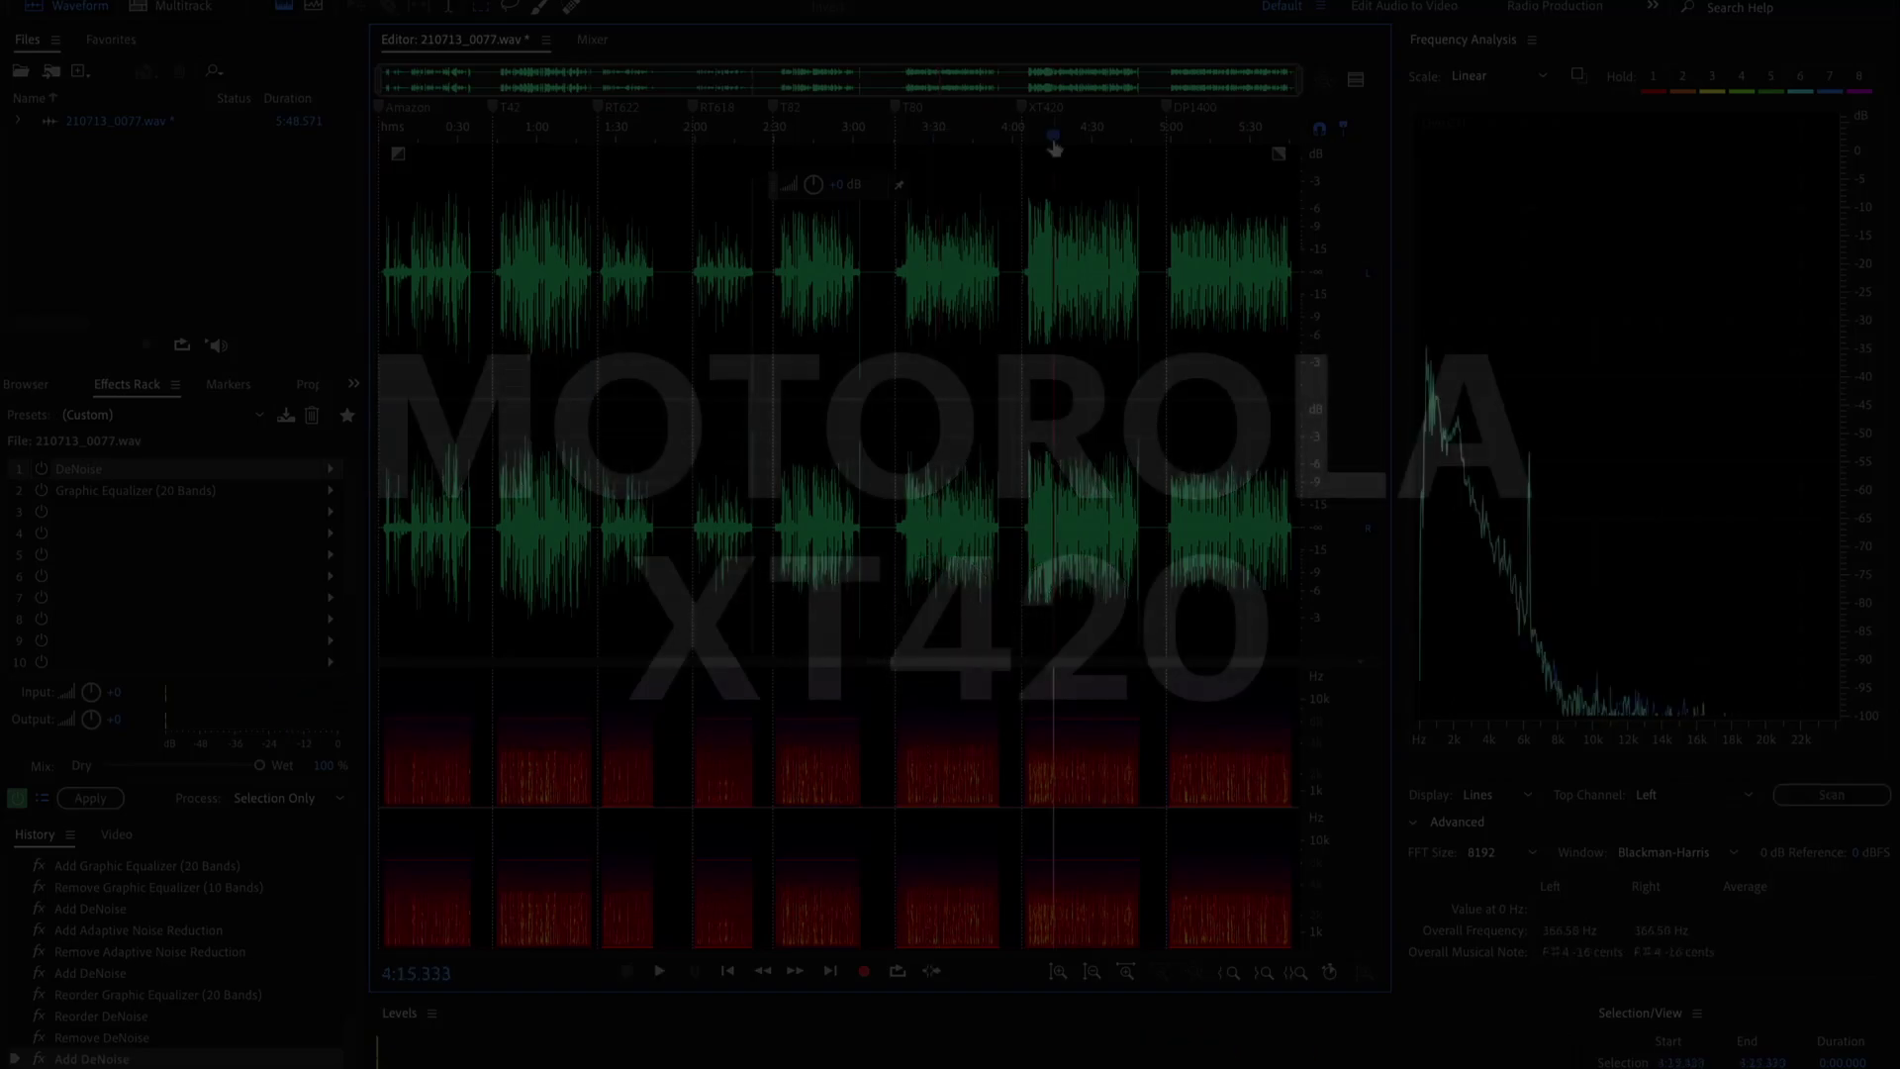
key("space")
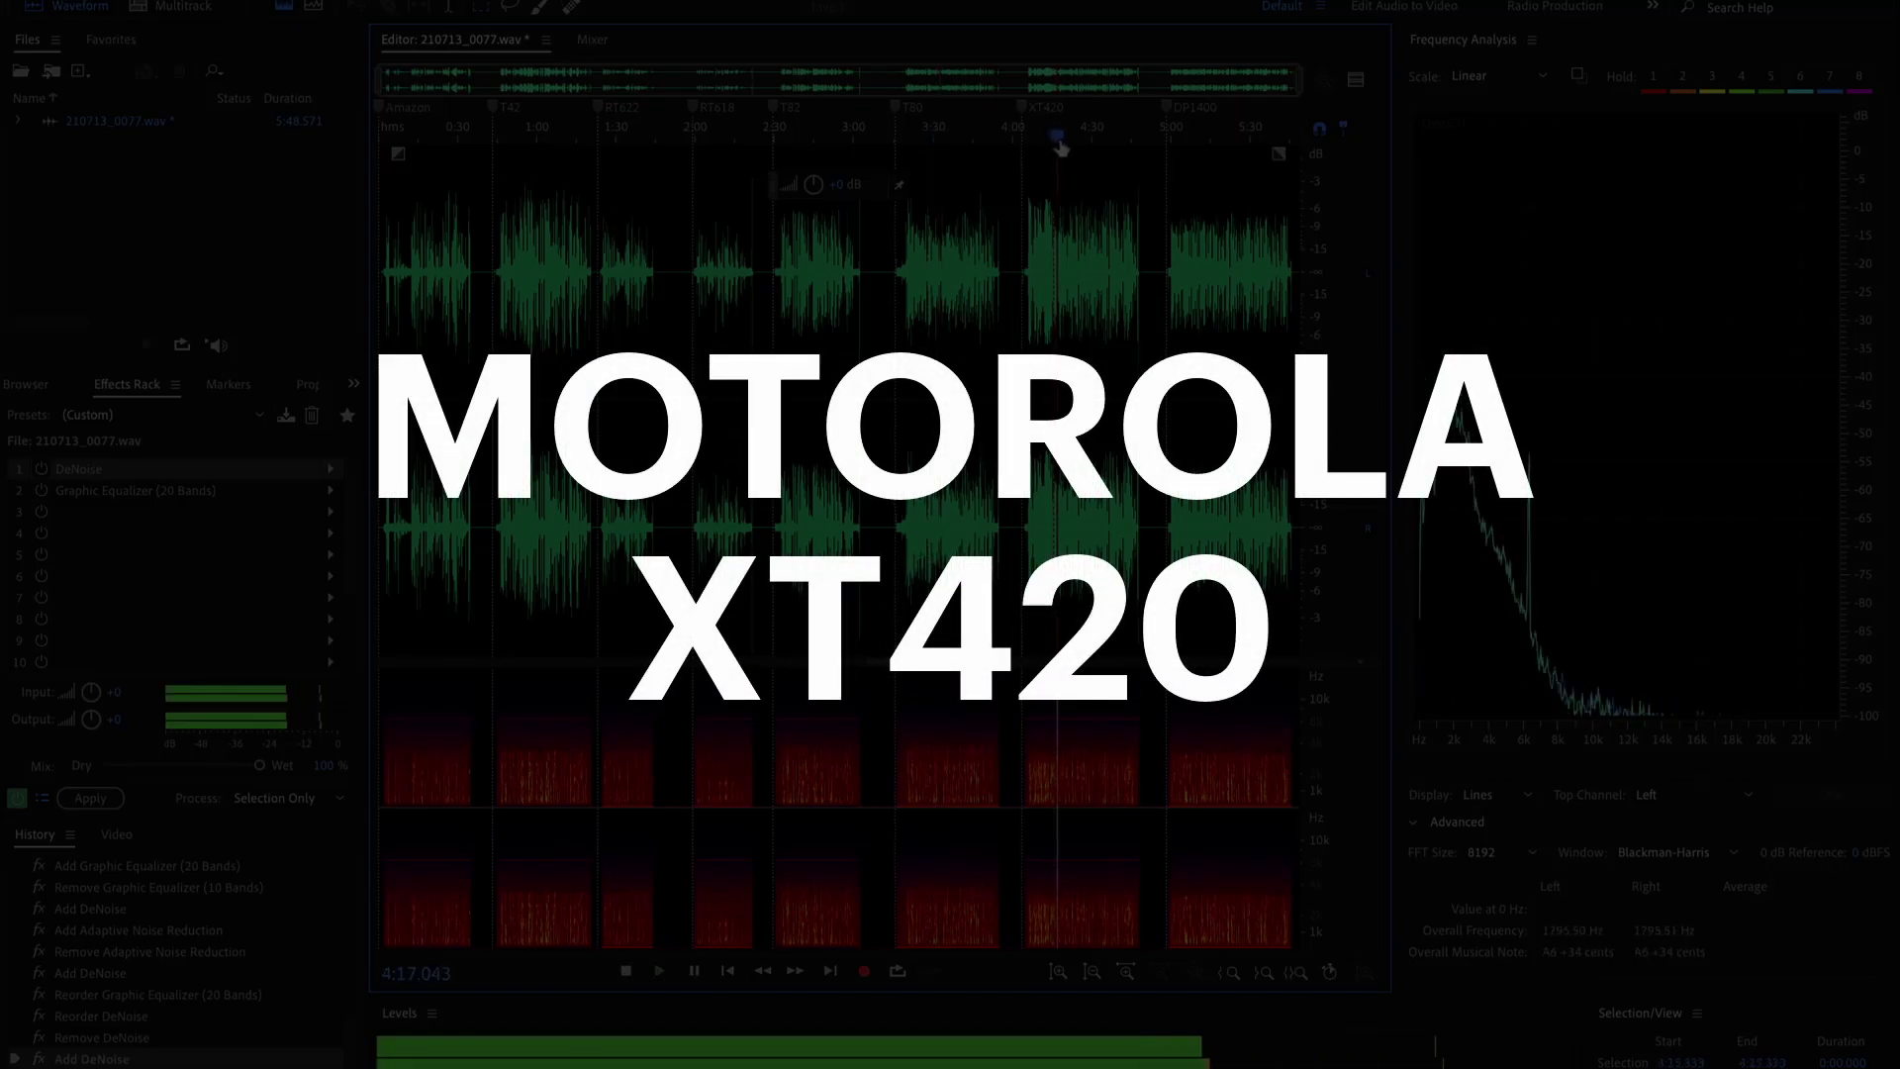
key("space")
left_click(1199, 149)
key("space")
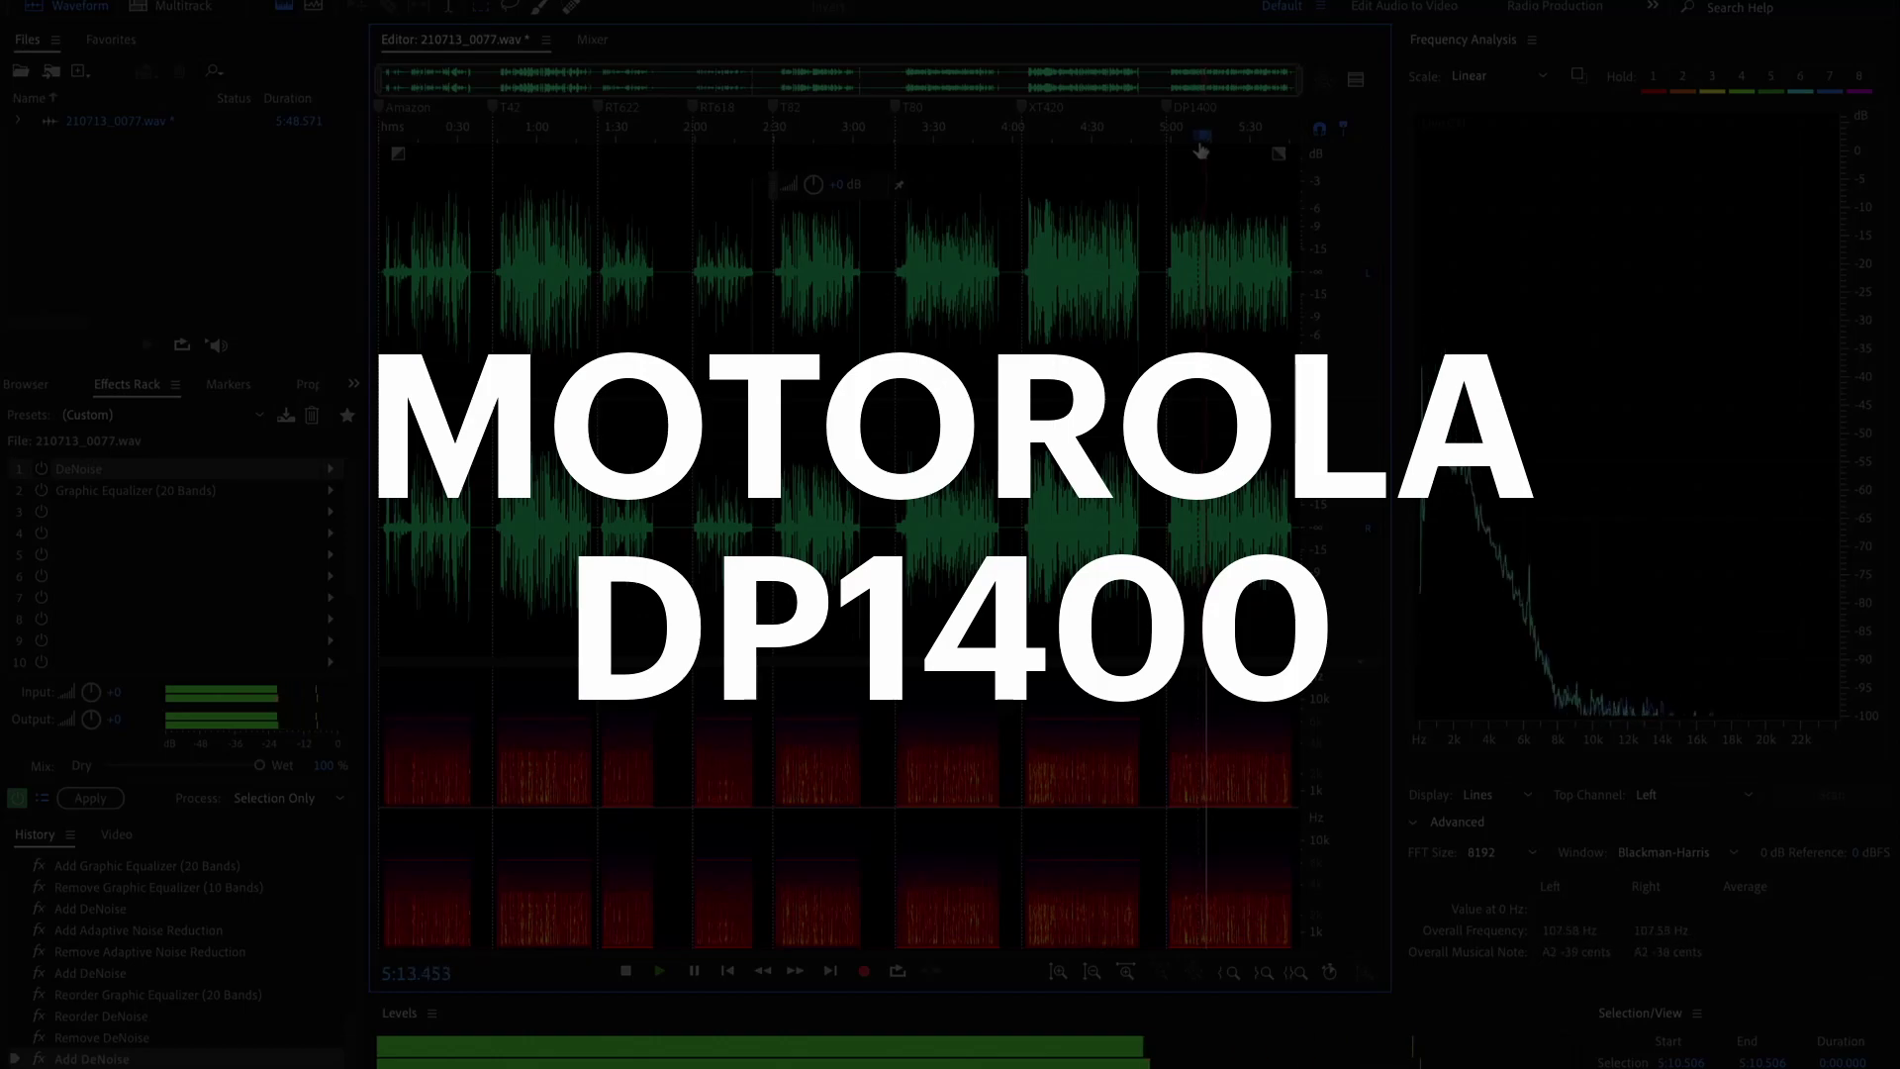
key("space")
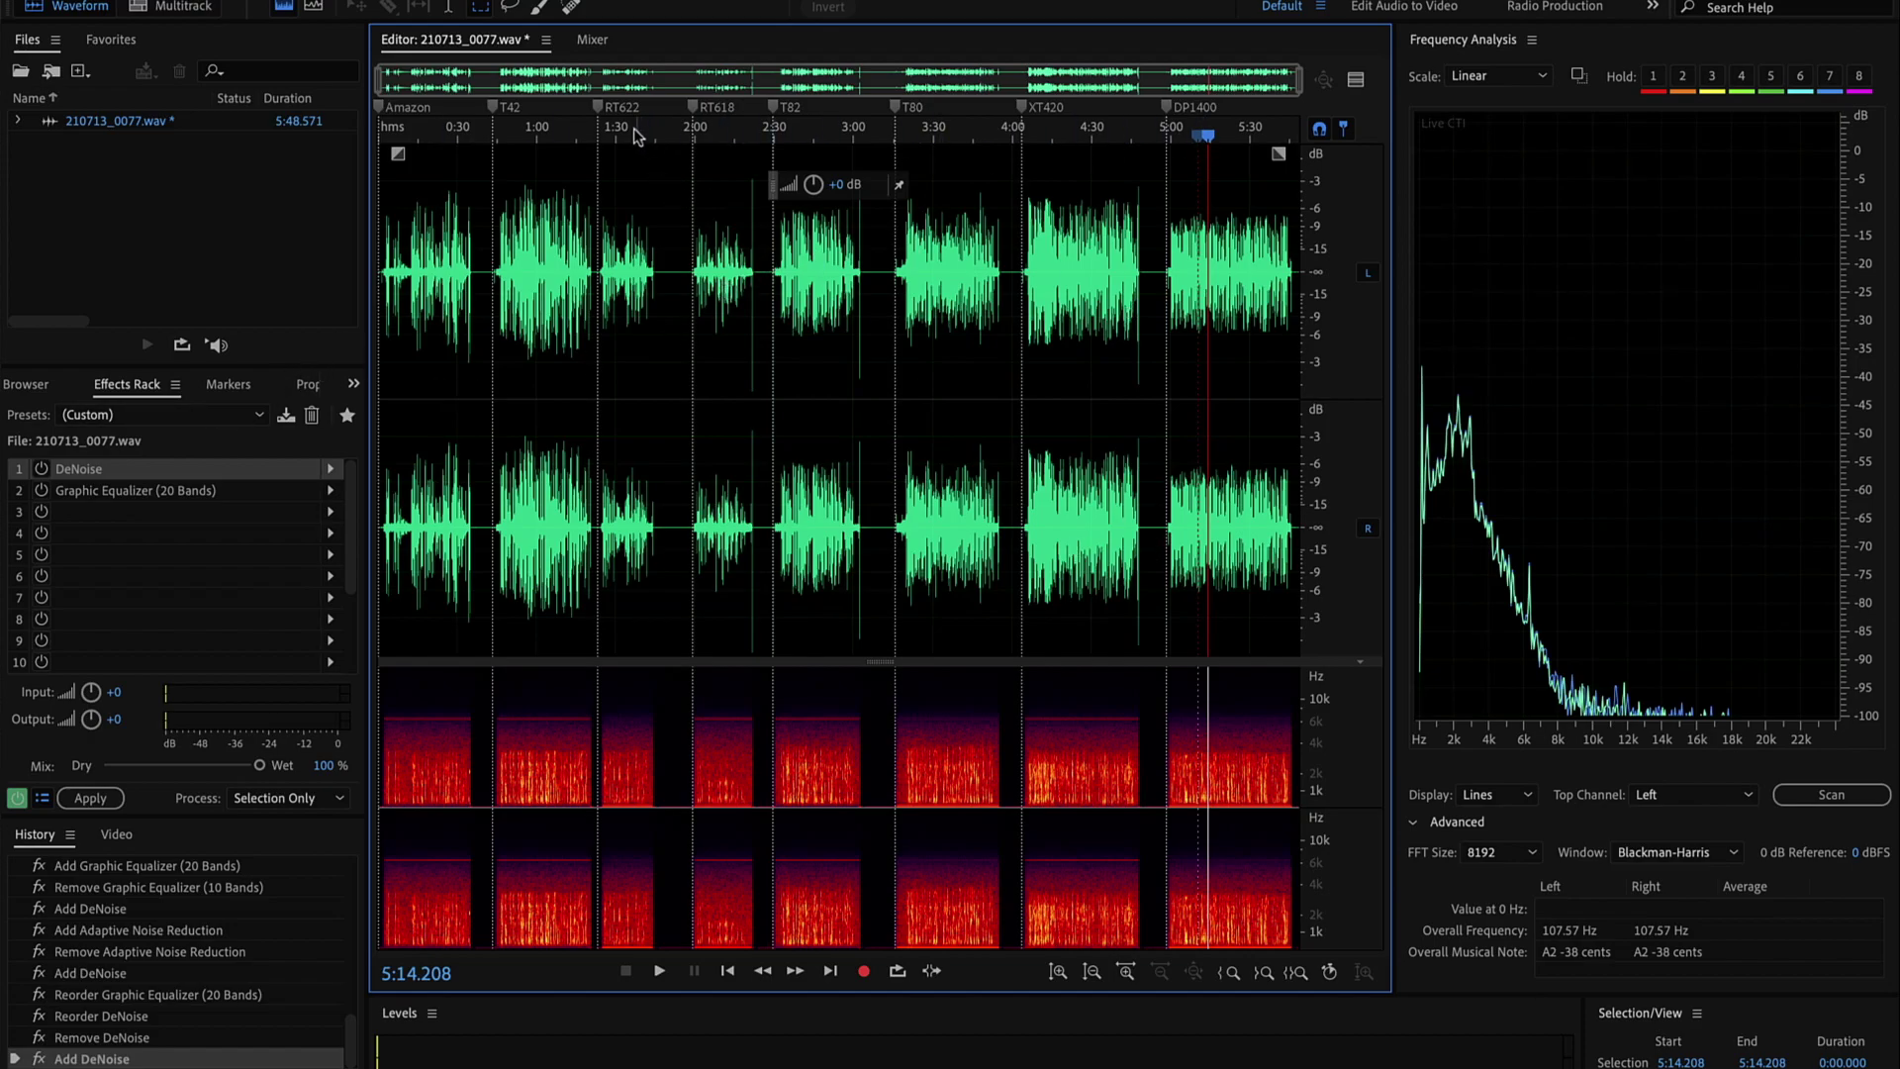
left_click(529, 136)
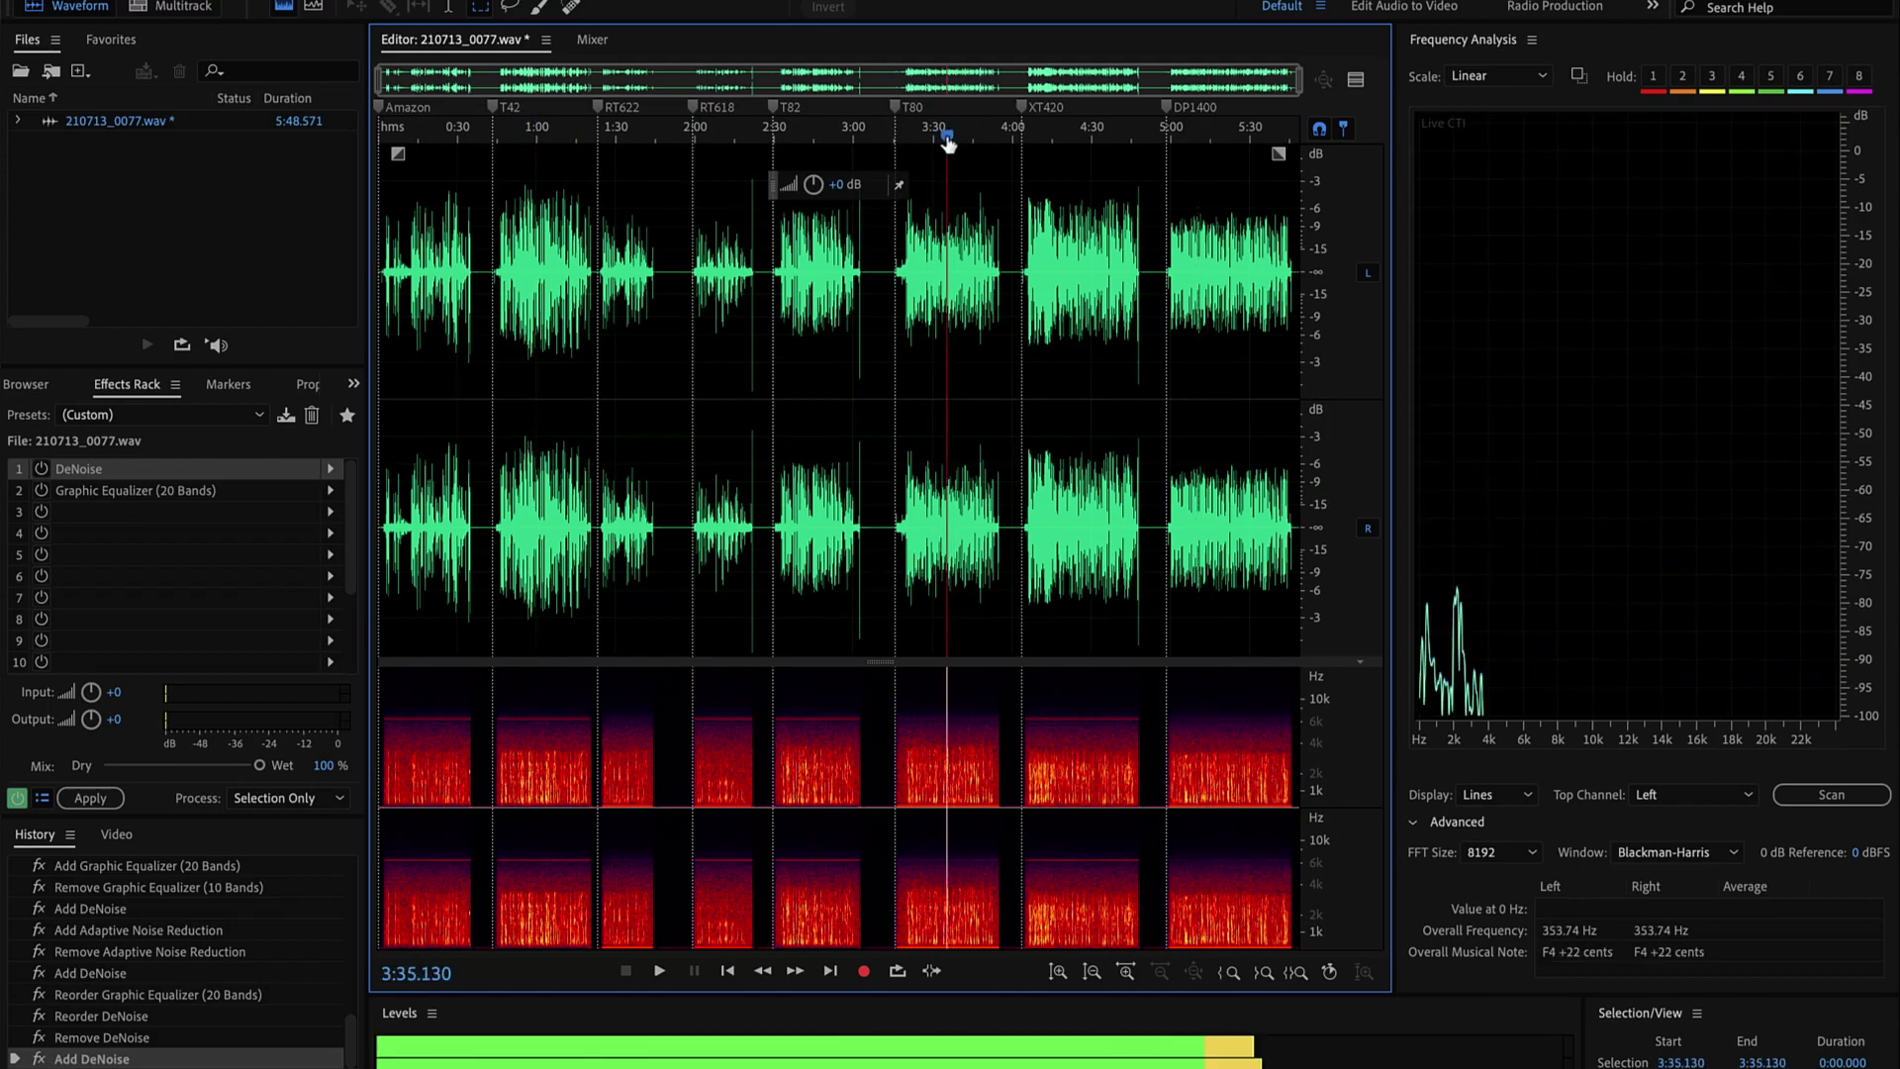
left_click(938, 139)
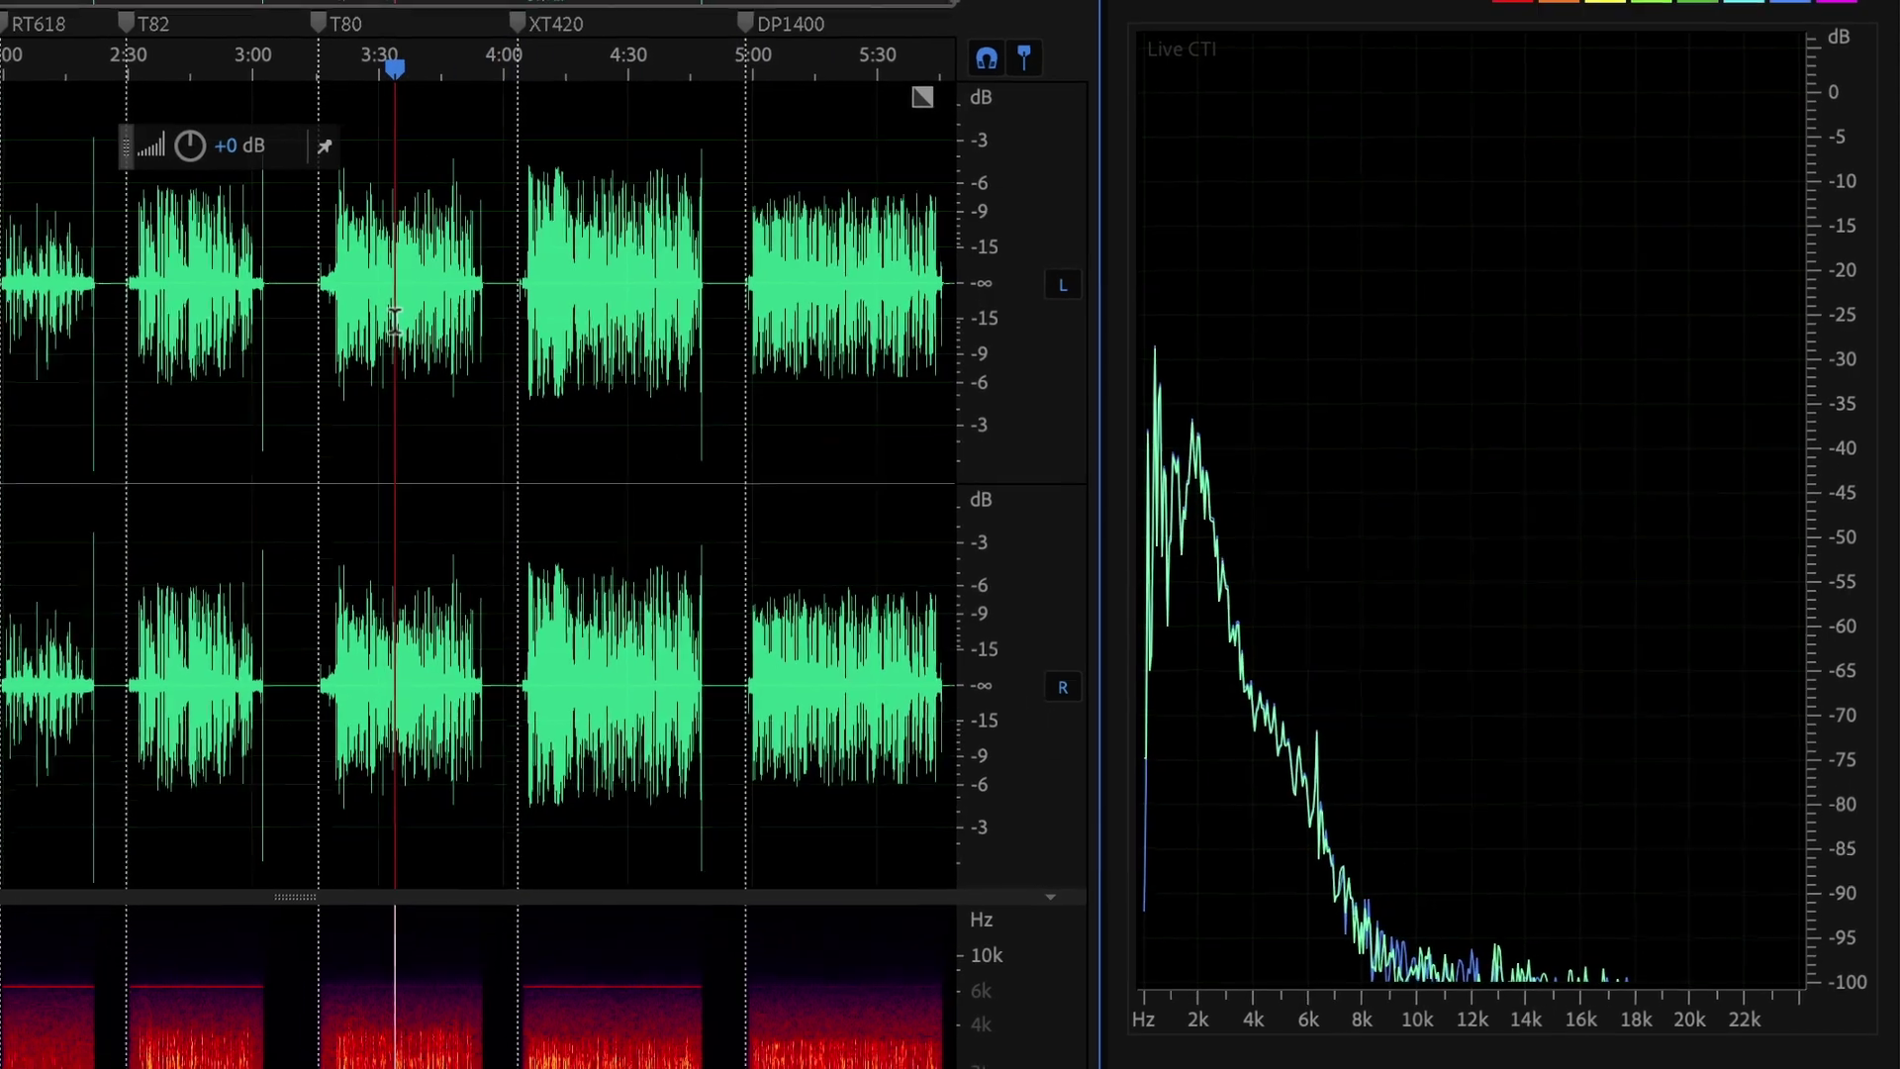
key("space")
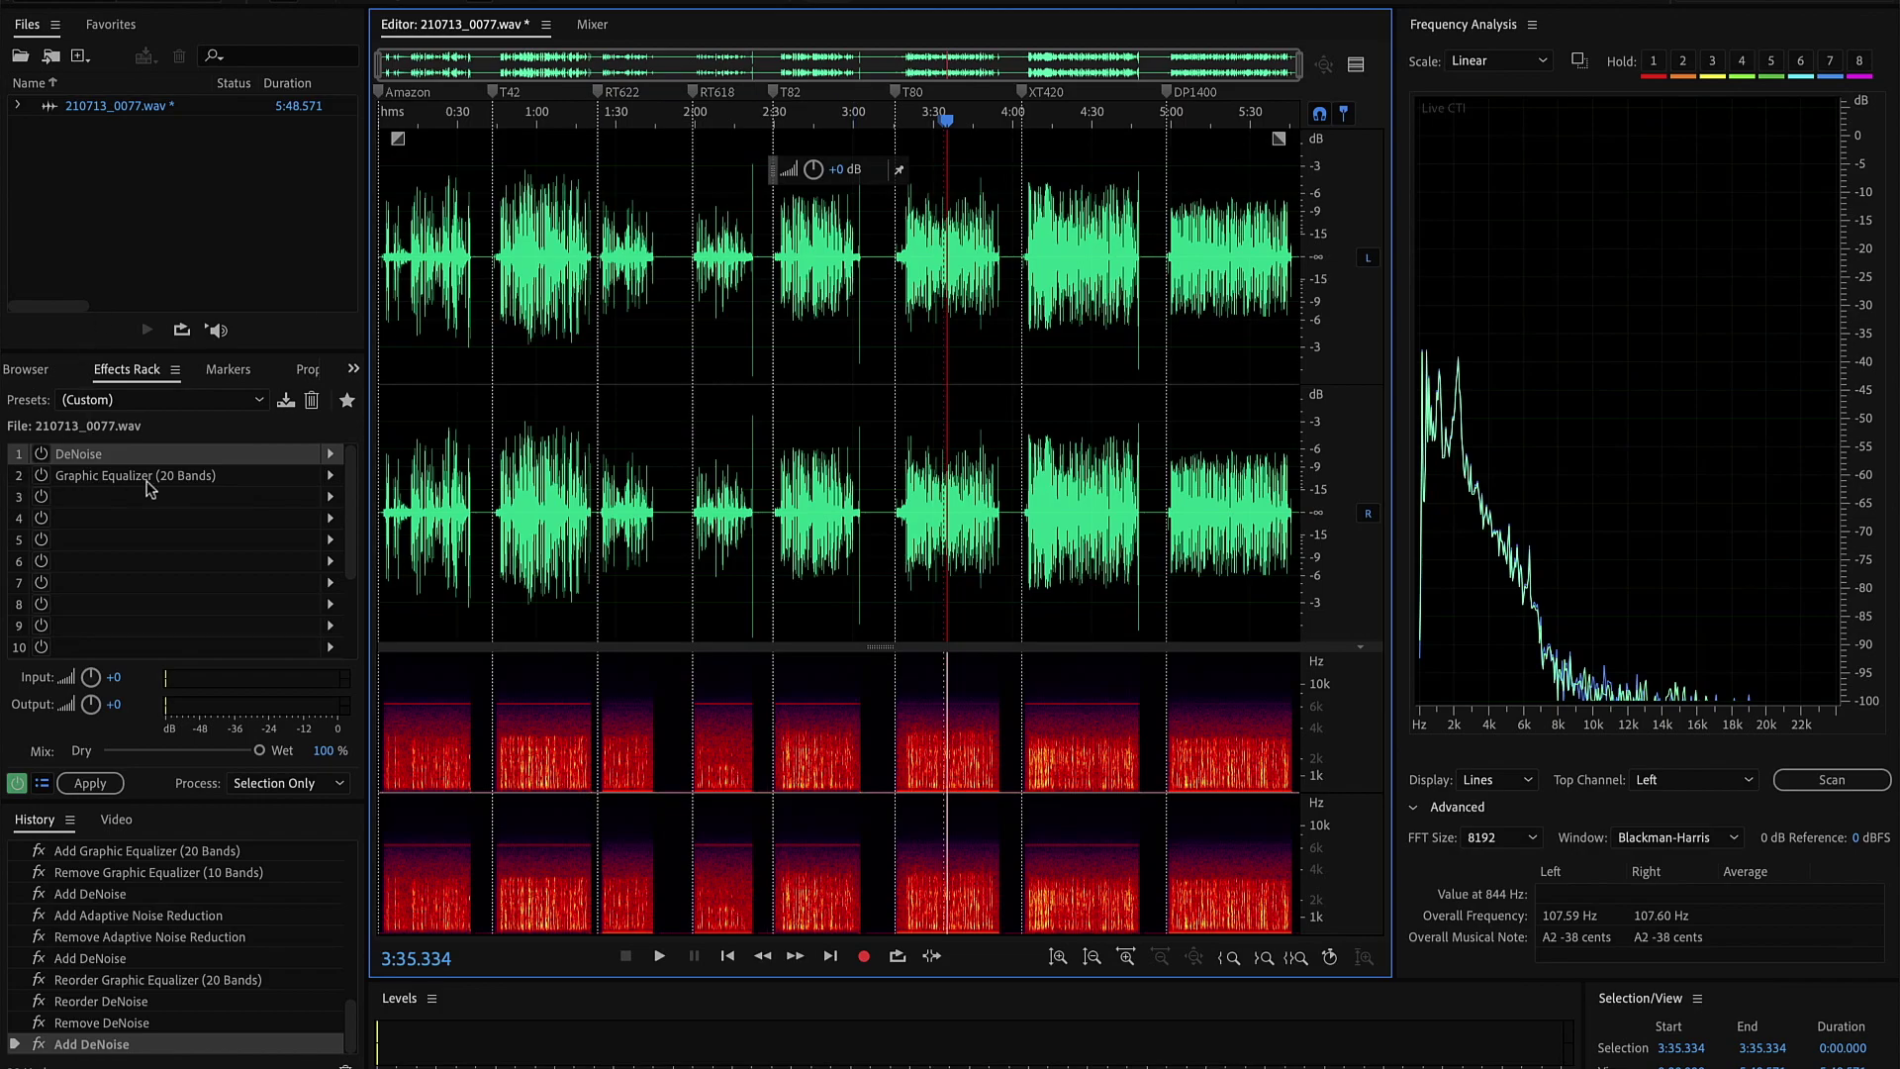
left_click(329, 482)
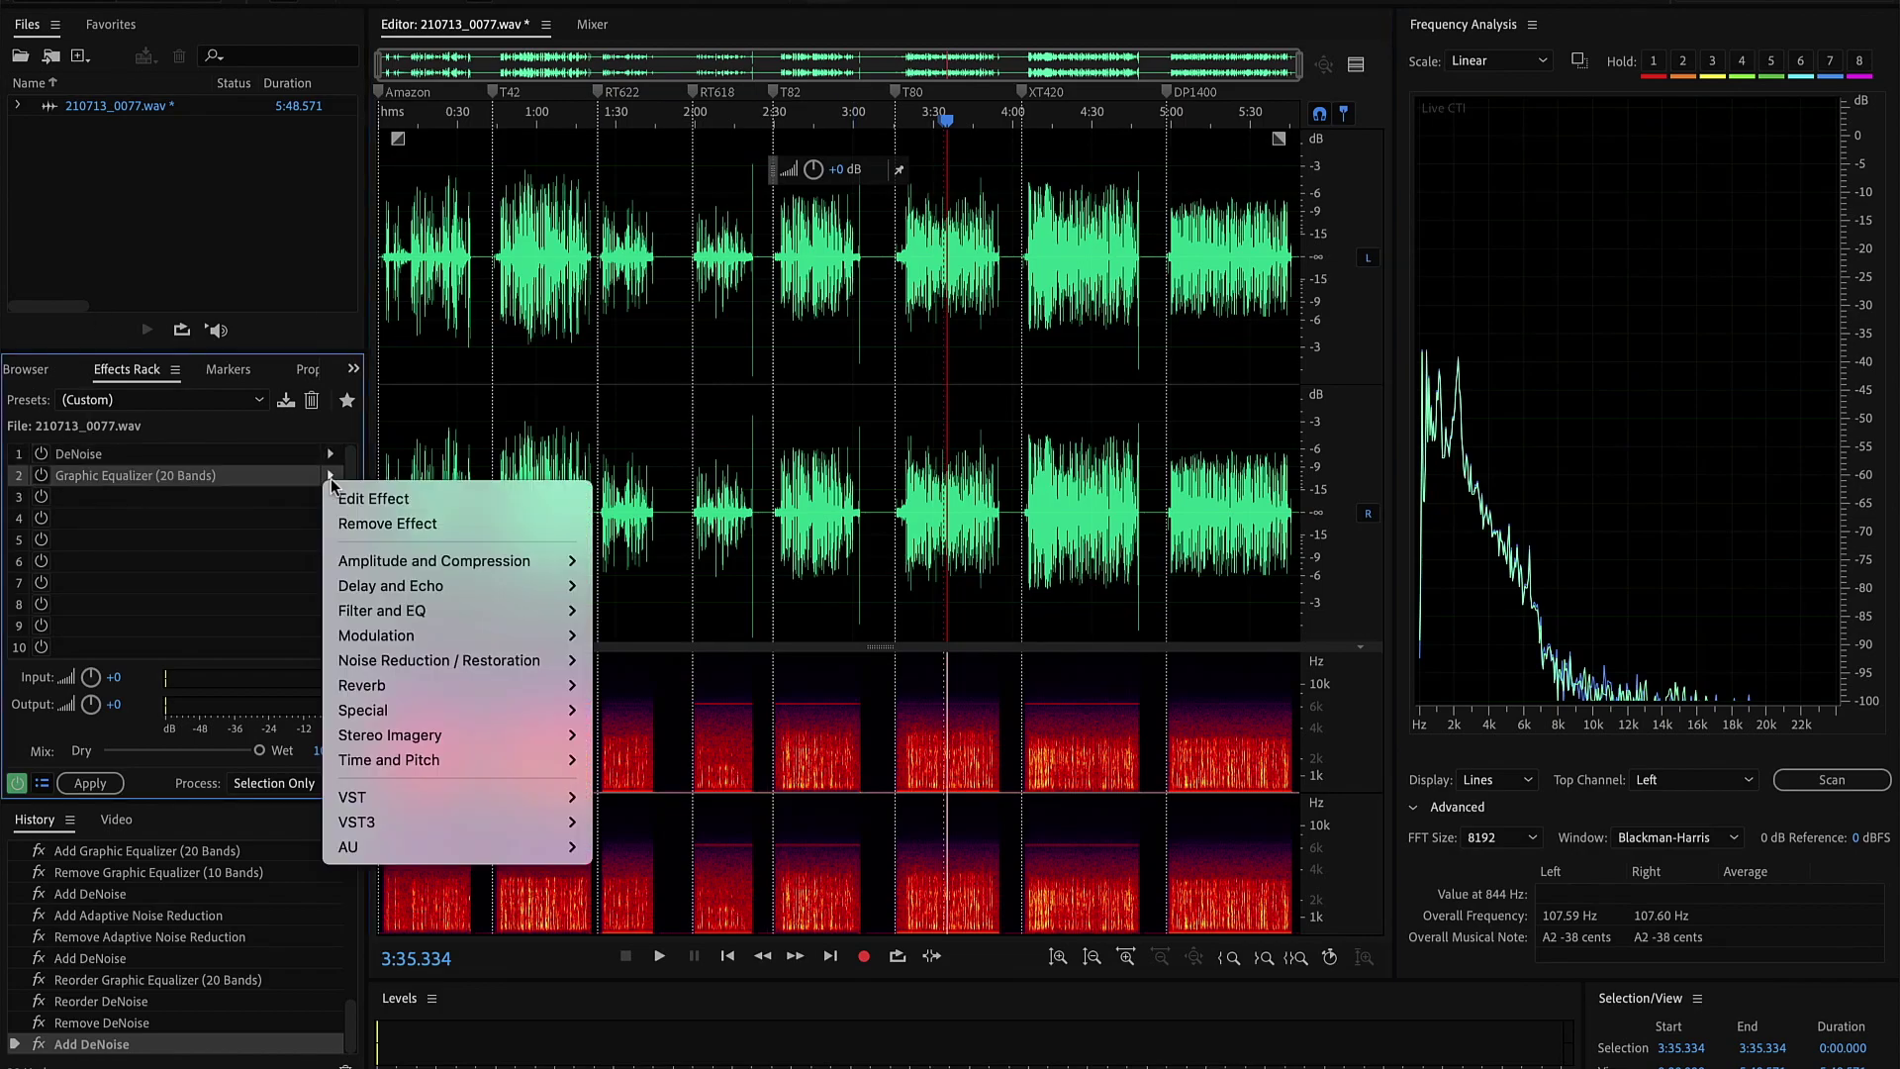
left_click(389, 500)
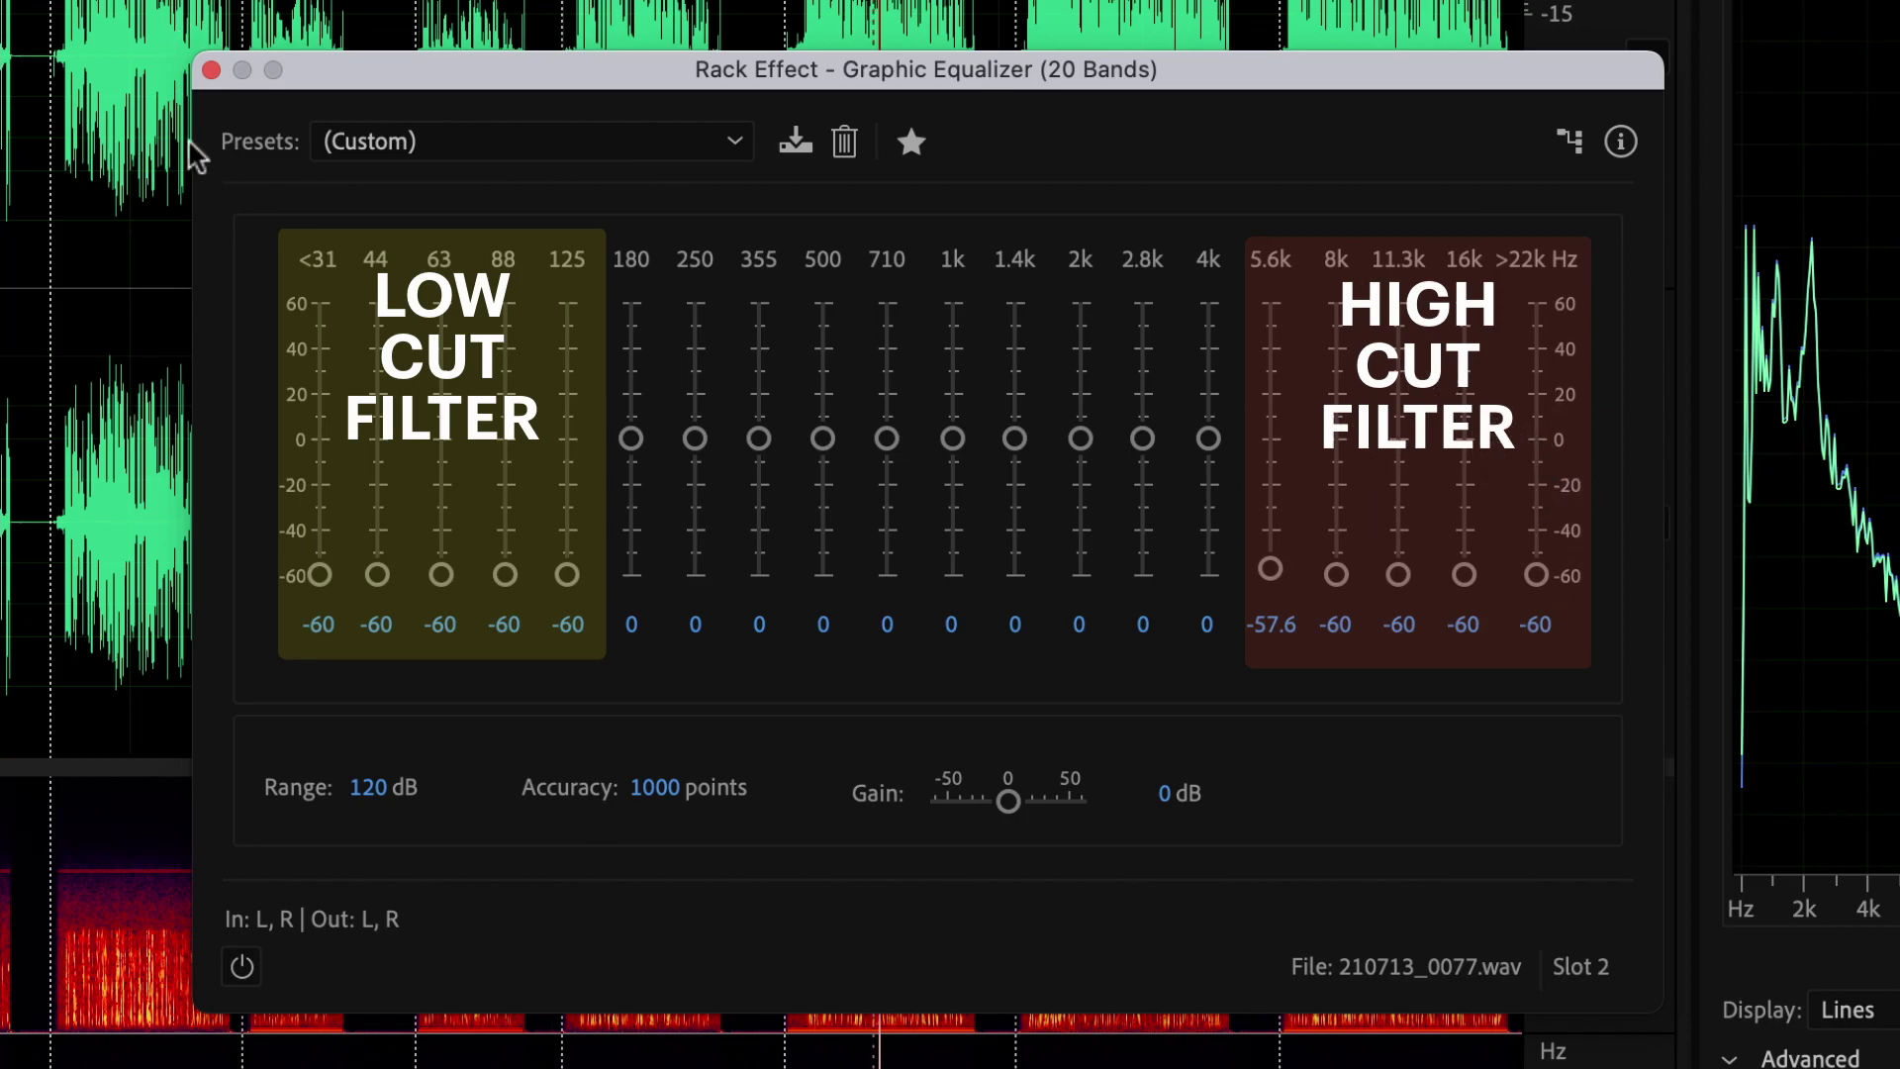
left_click(211, 71)
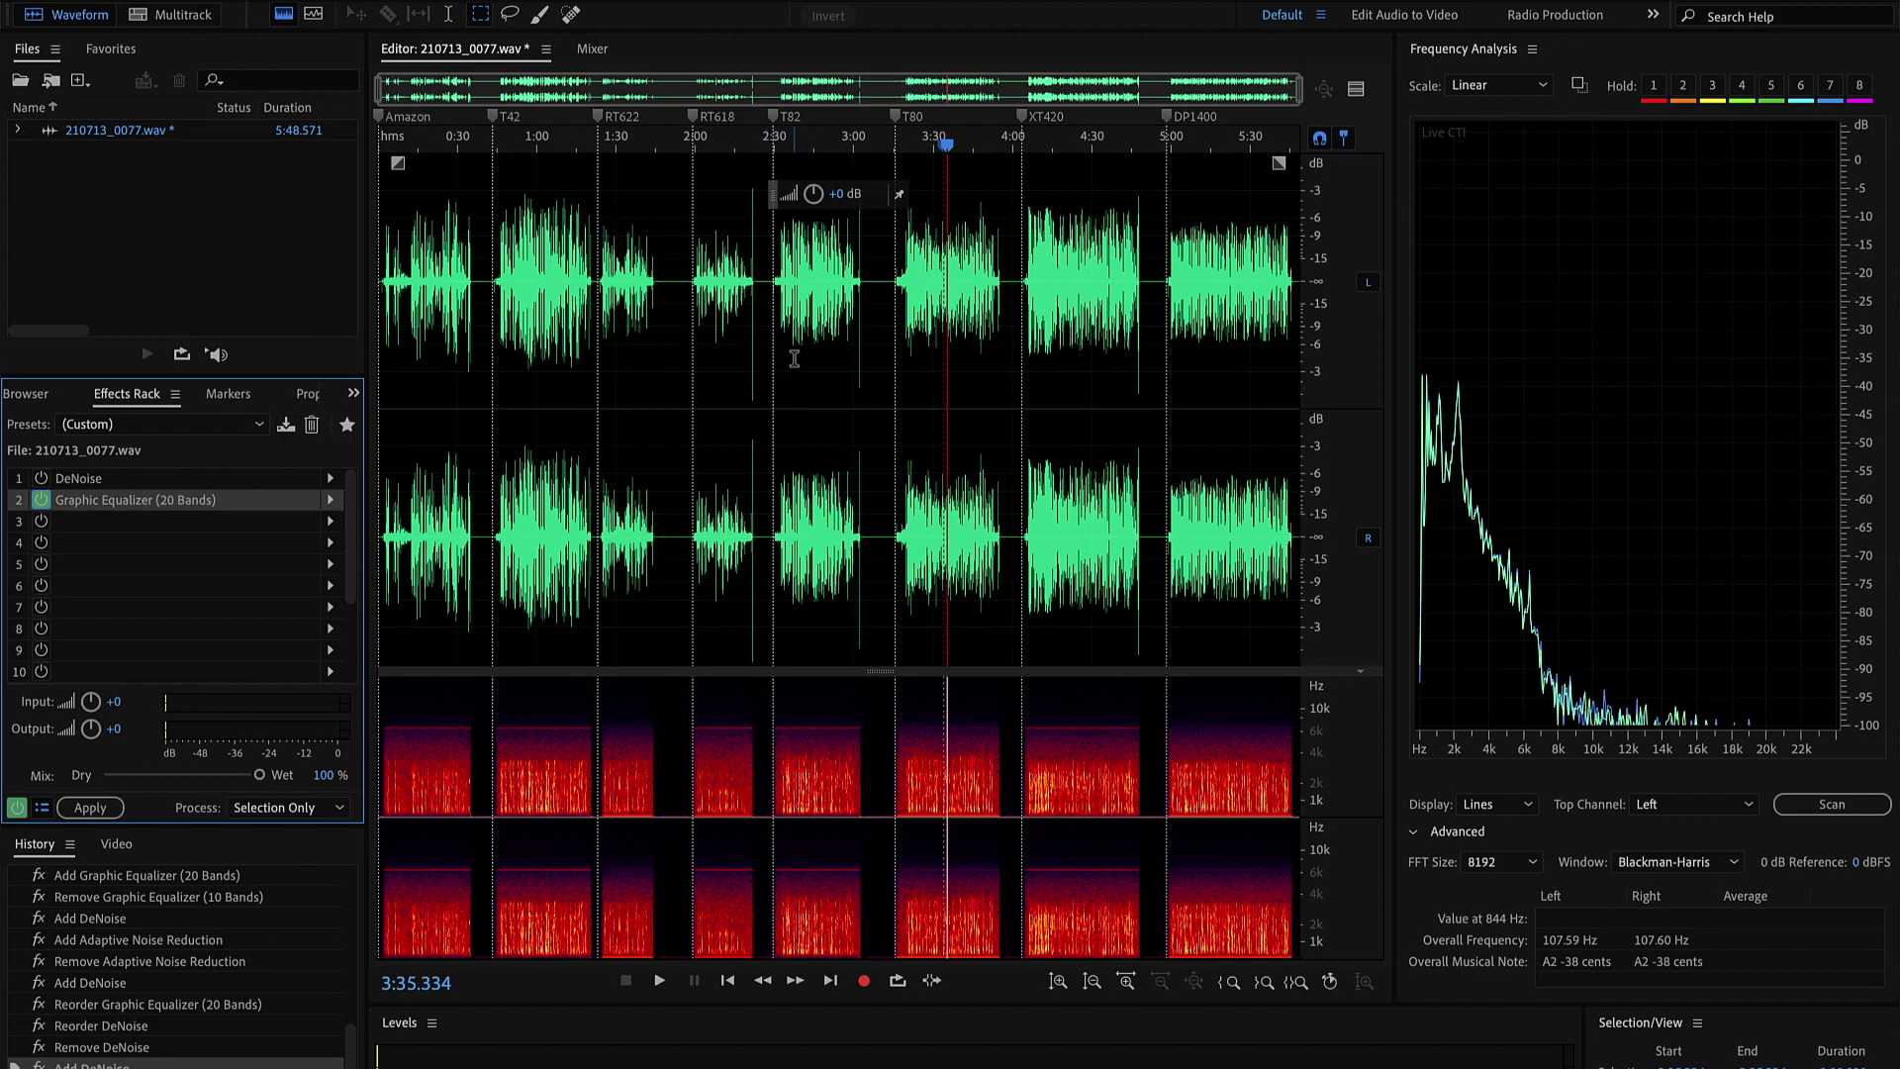
Play the T80 section and turn on the Graphic Equalizer (20 Bands) during playback.
left_click(921, 357)
key("space")
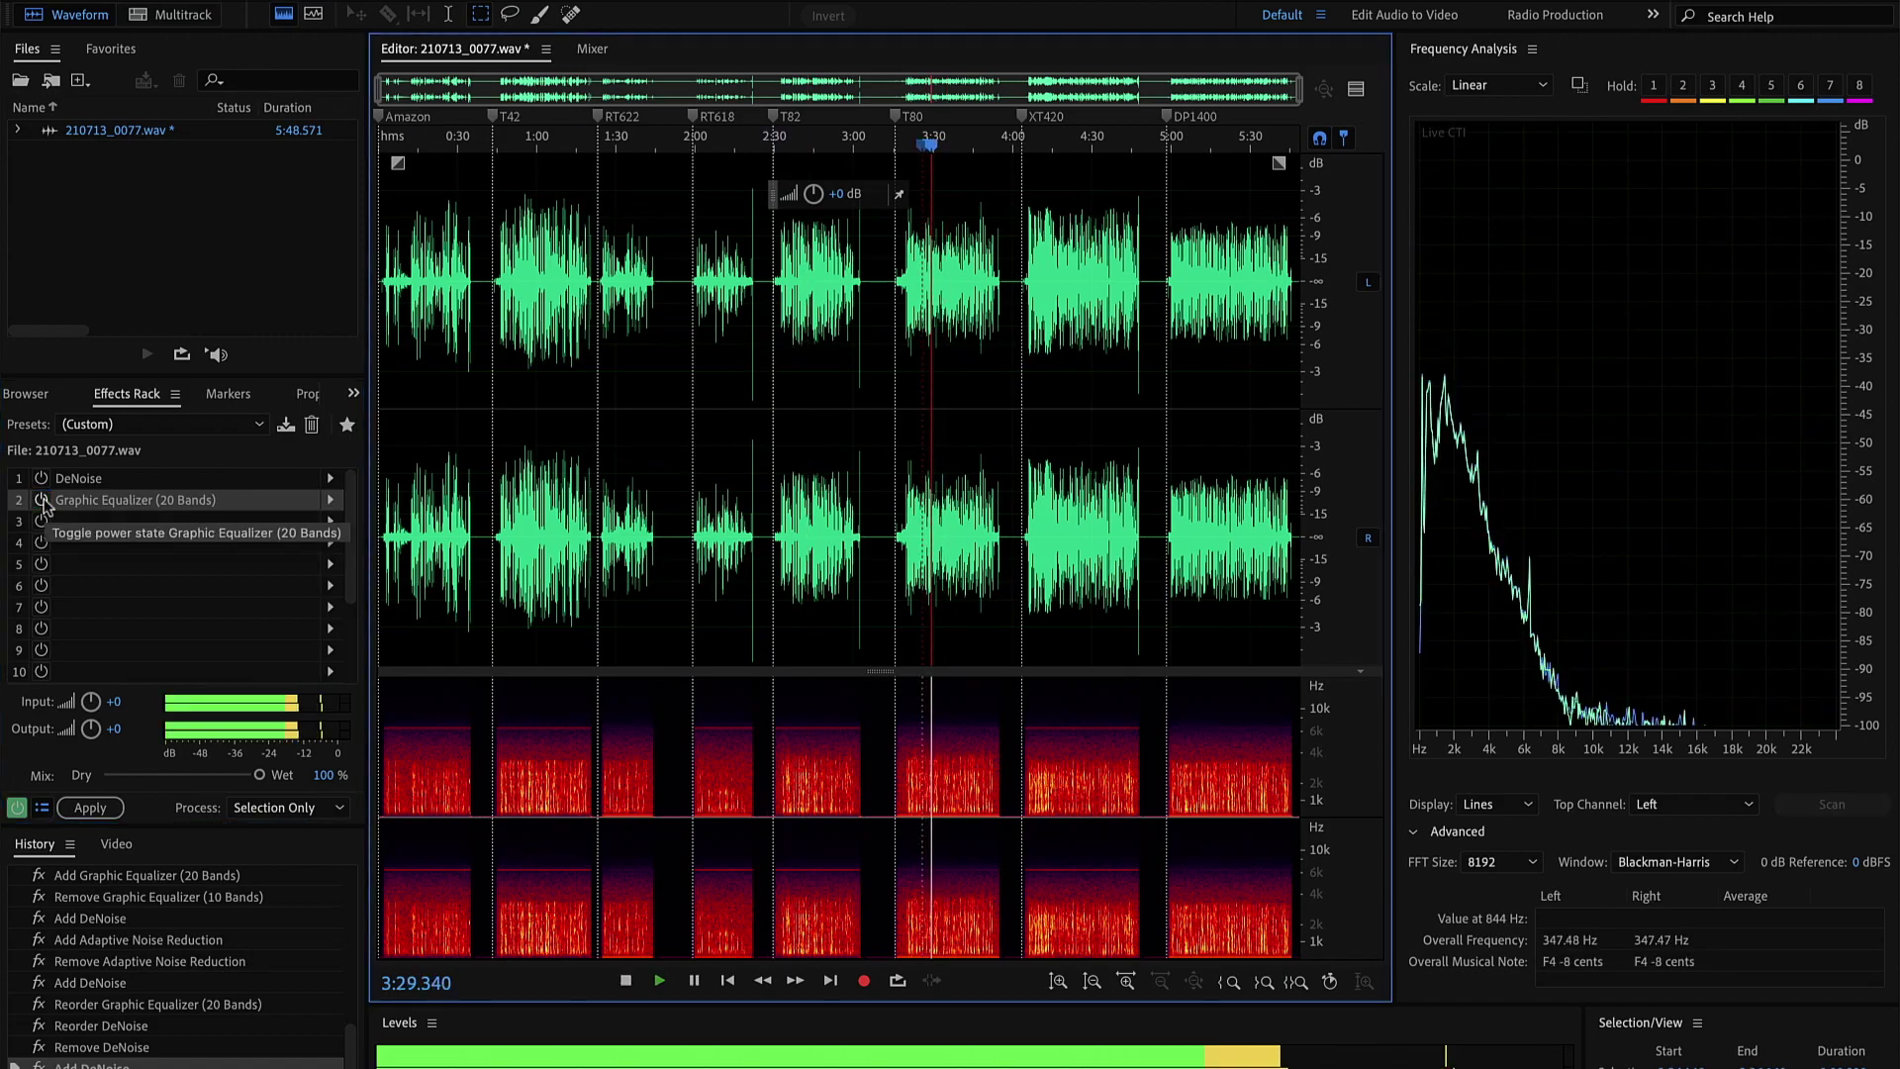
left_click(41, 501)
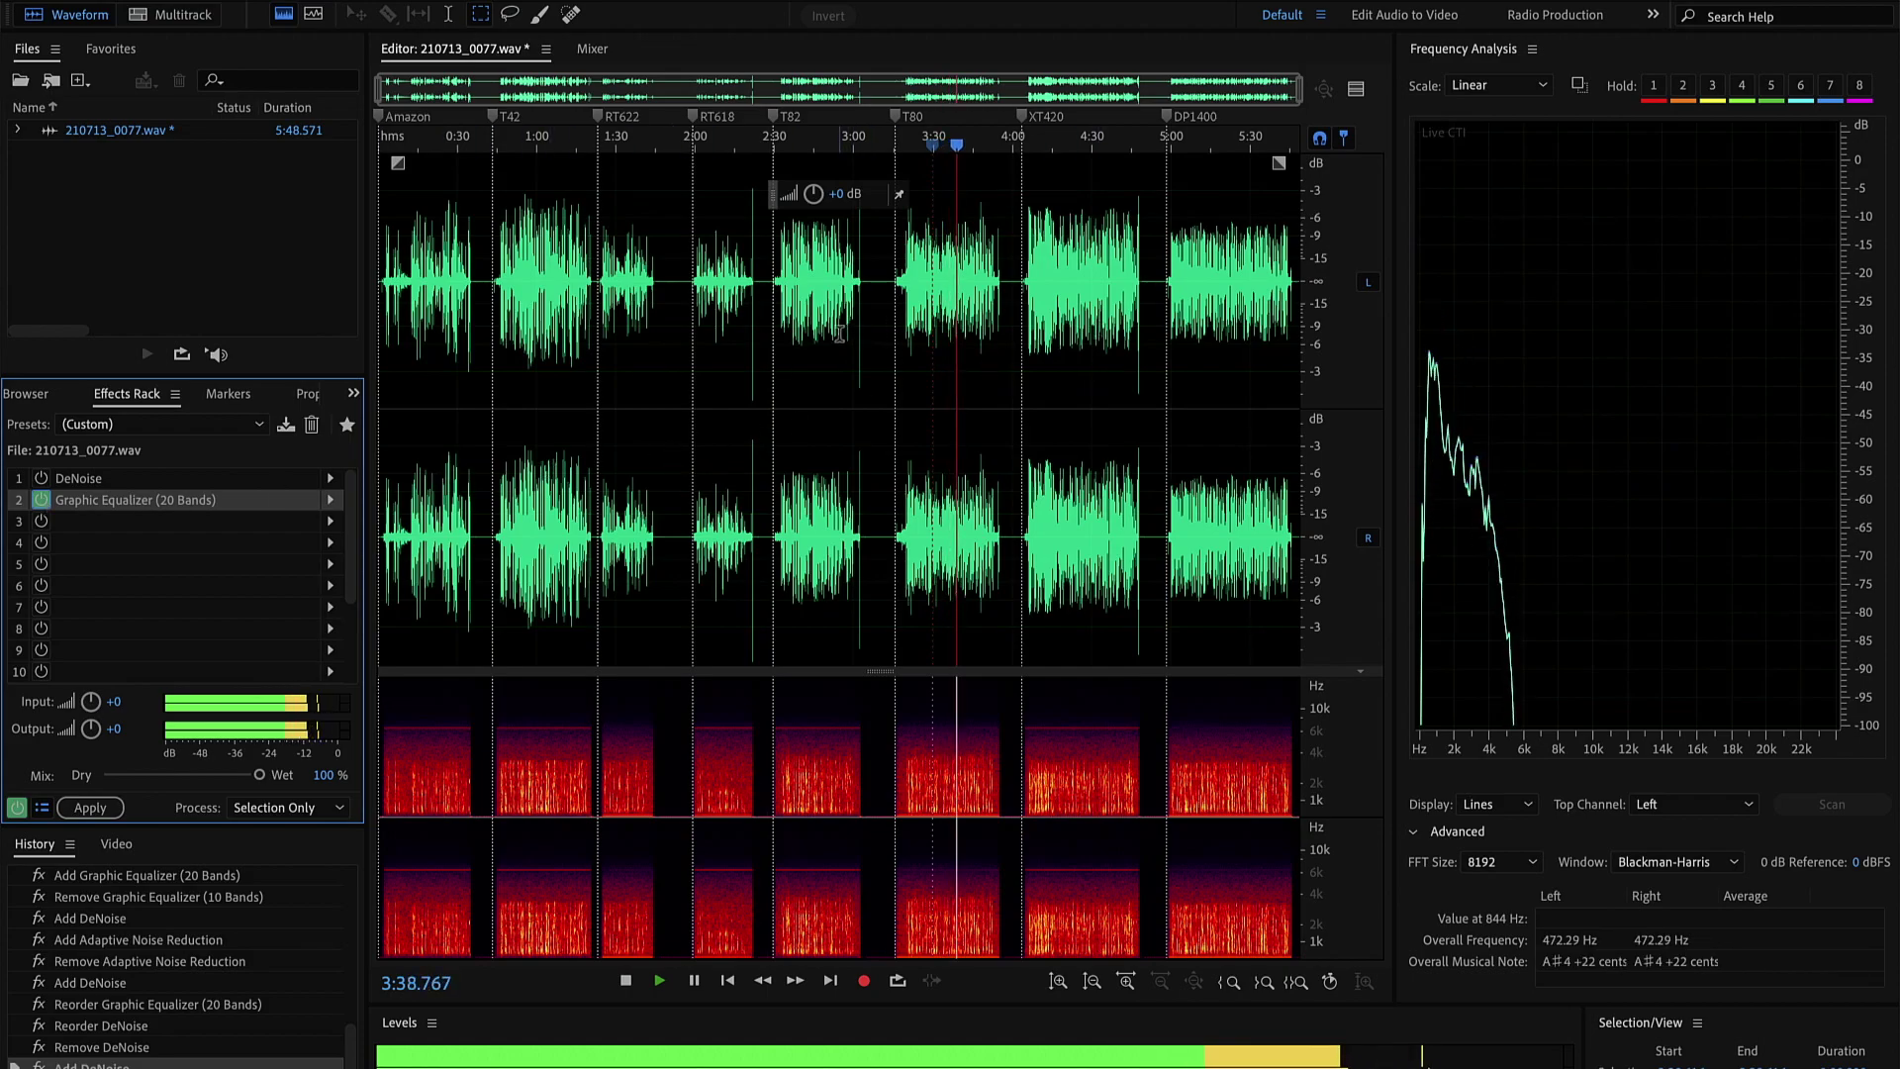
key("space")
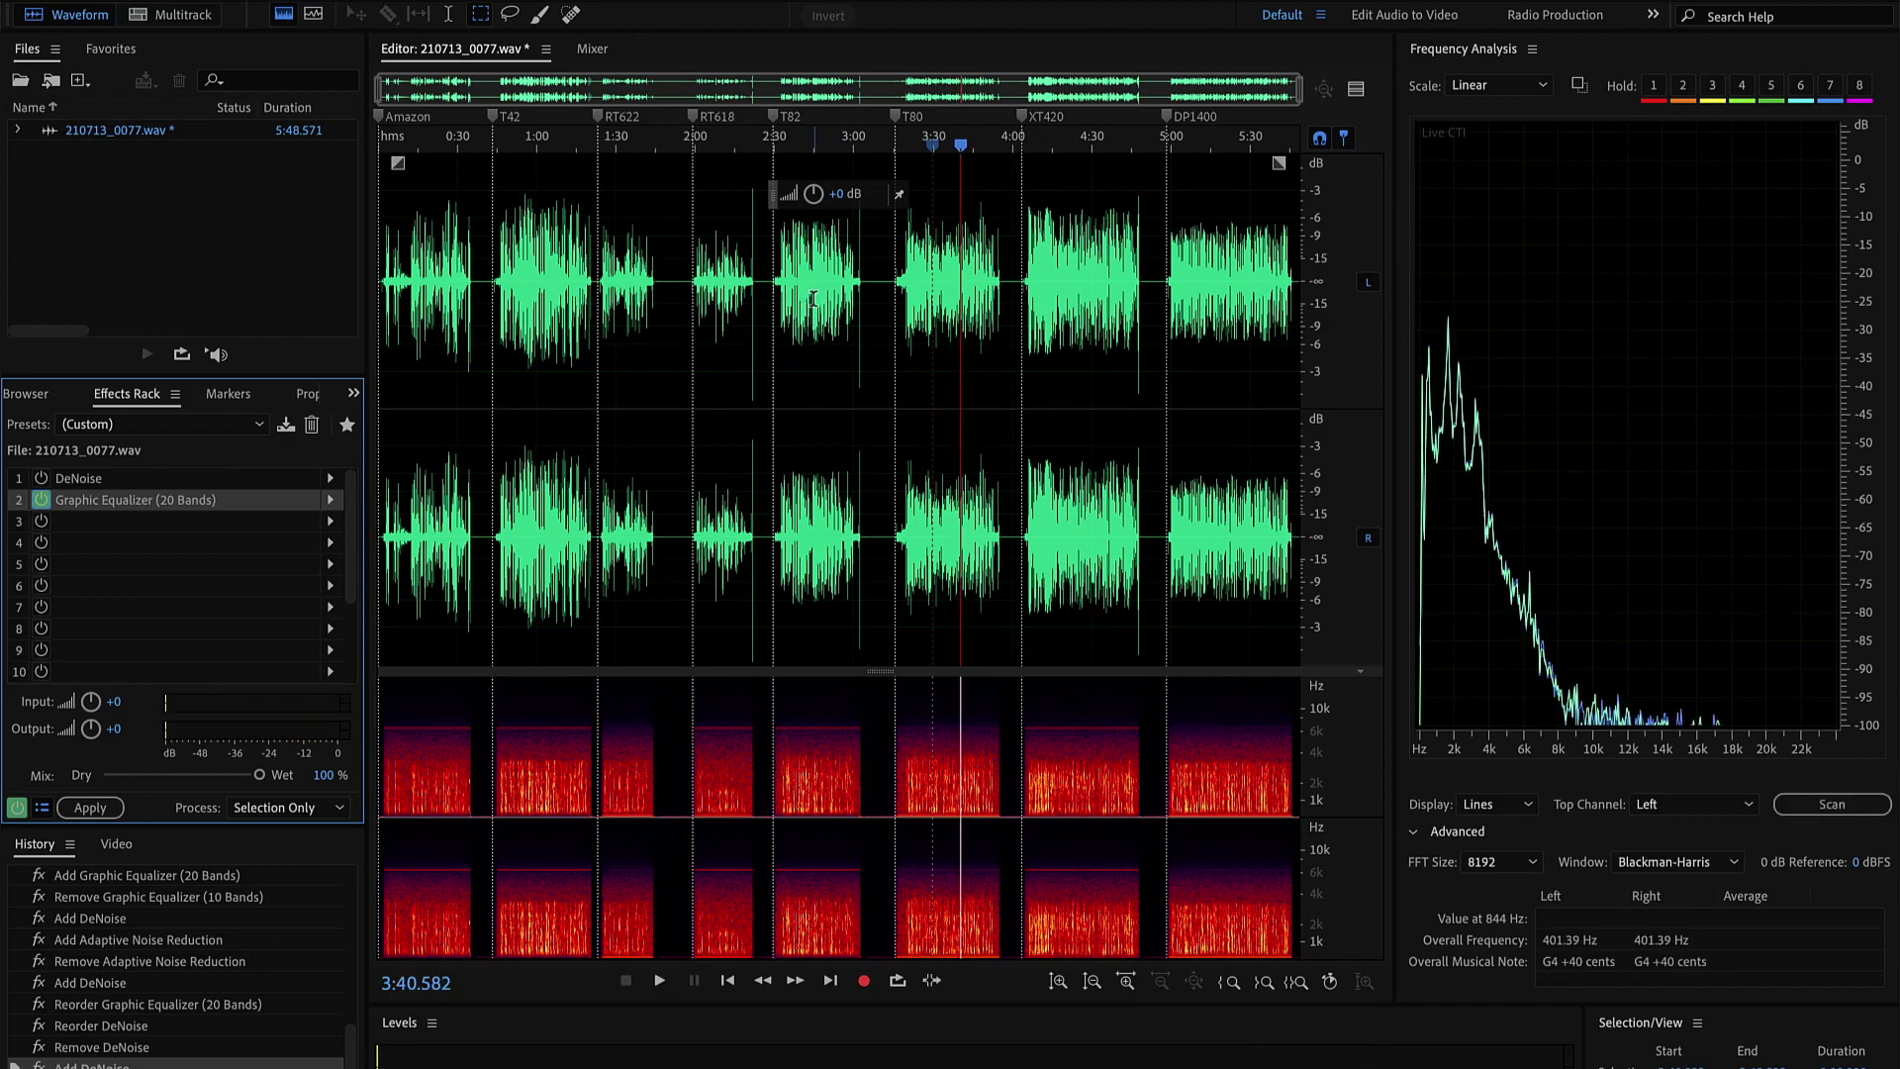
Replay the T82 section around 2:44, then the T80 section, with the equalizer on.
left_click(812, 298)
key("space")
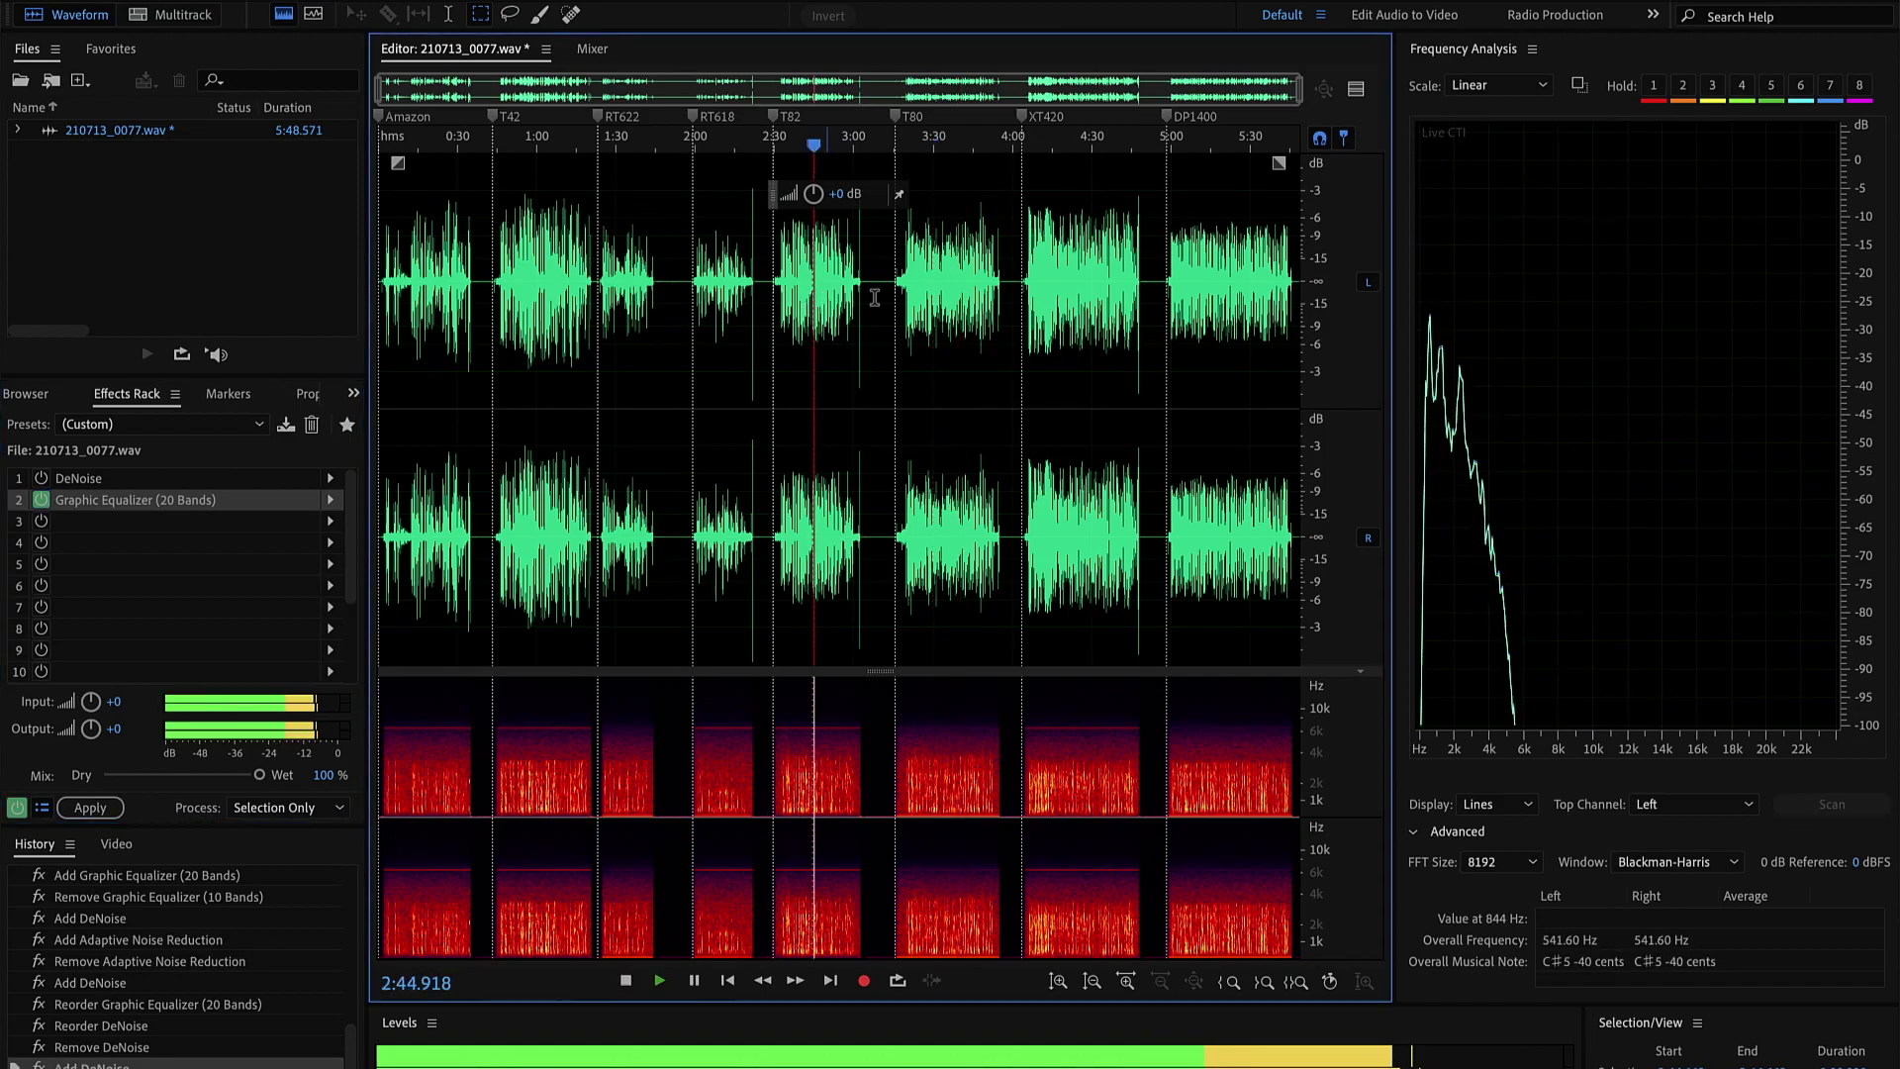
left_click(943, 297)
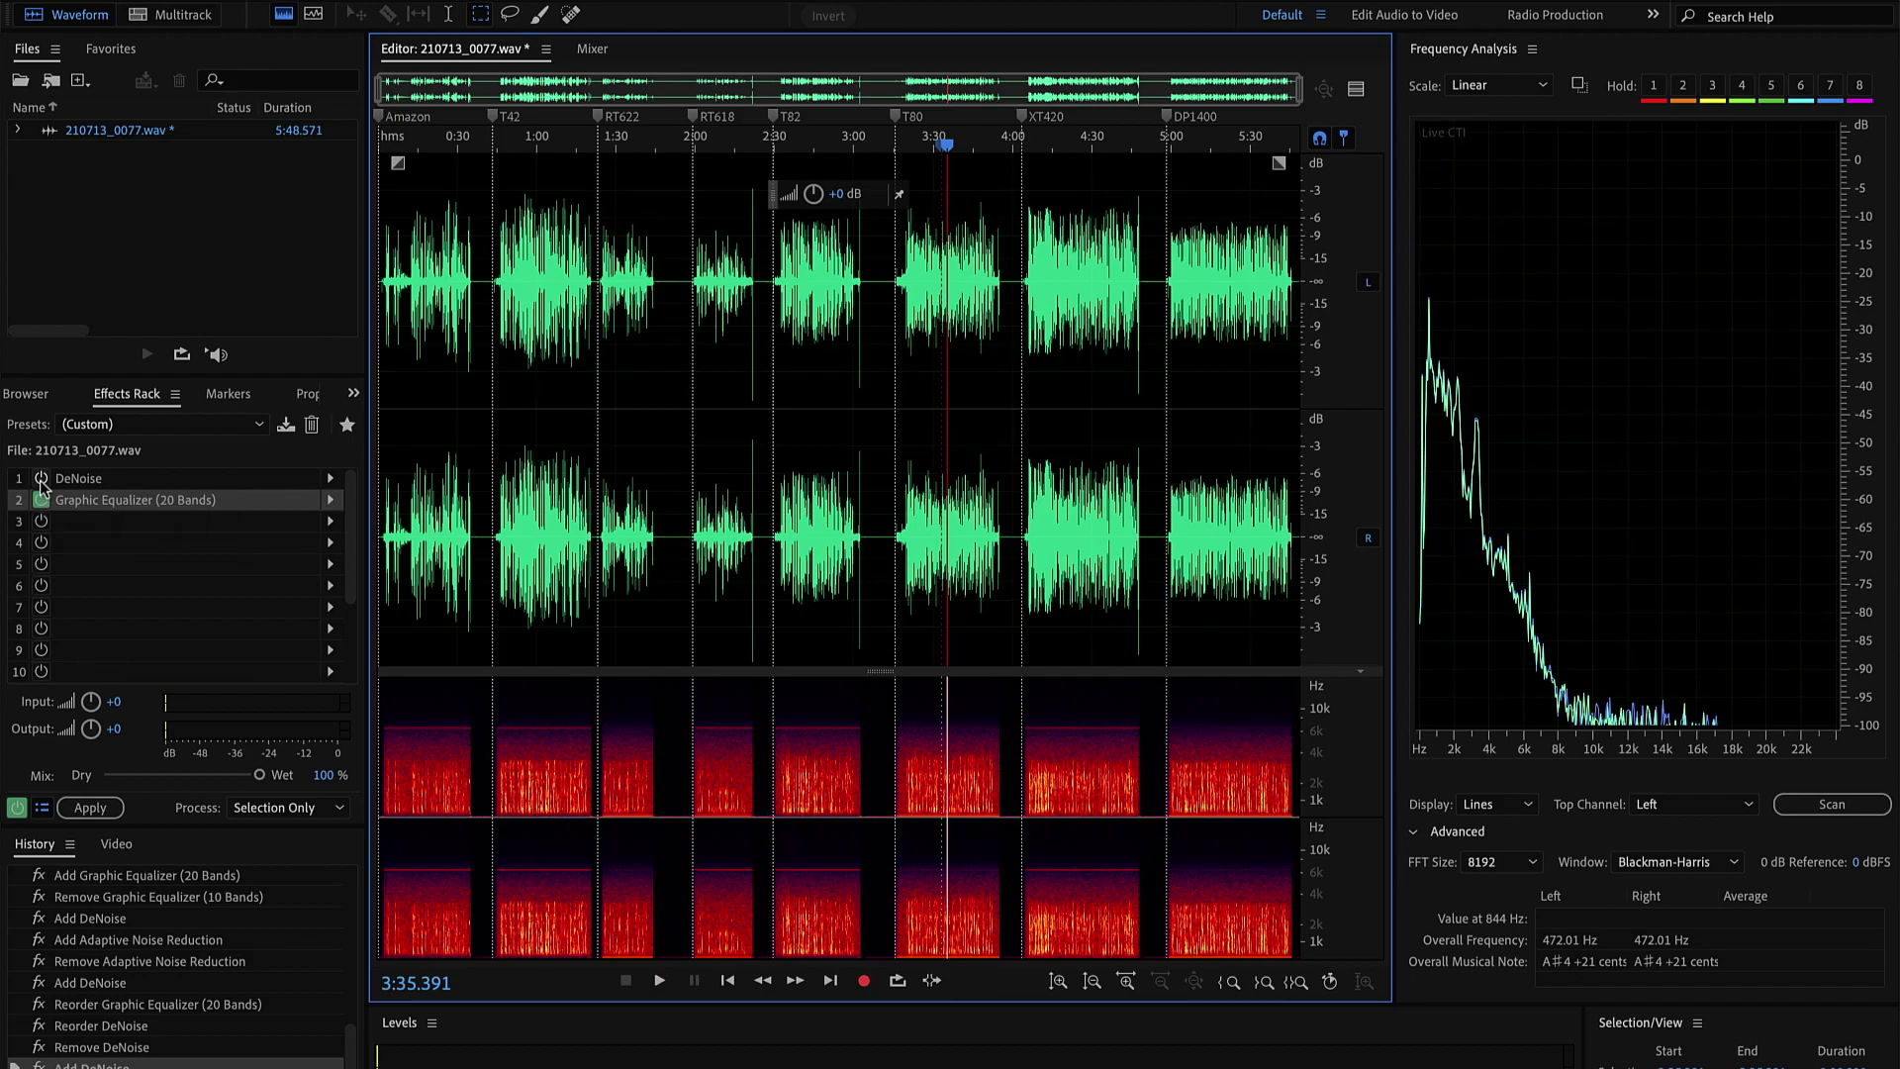
Enable DeNoise alongside the equalizer and audition T80 from 3:30, stopping at 3:46.106.
left_click(40, 479)
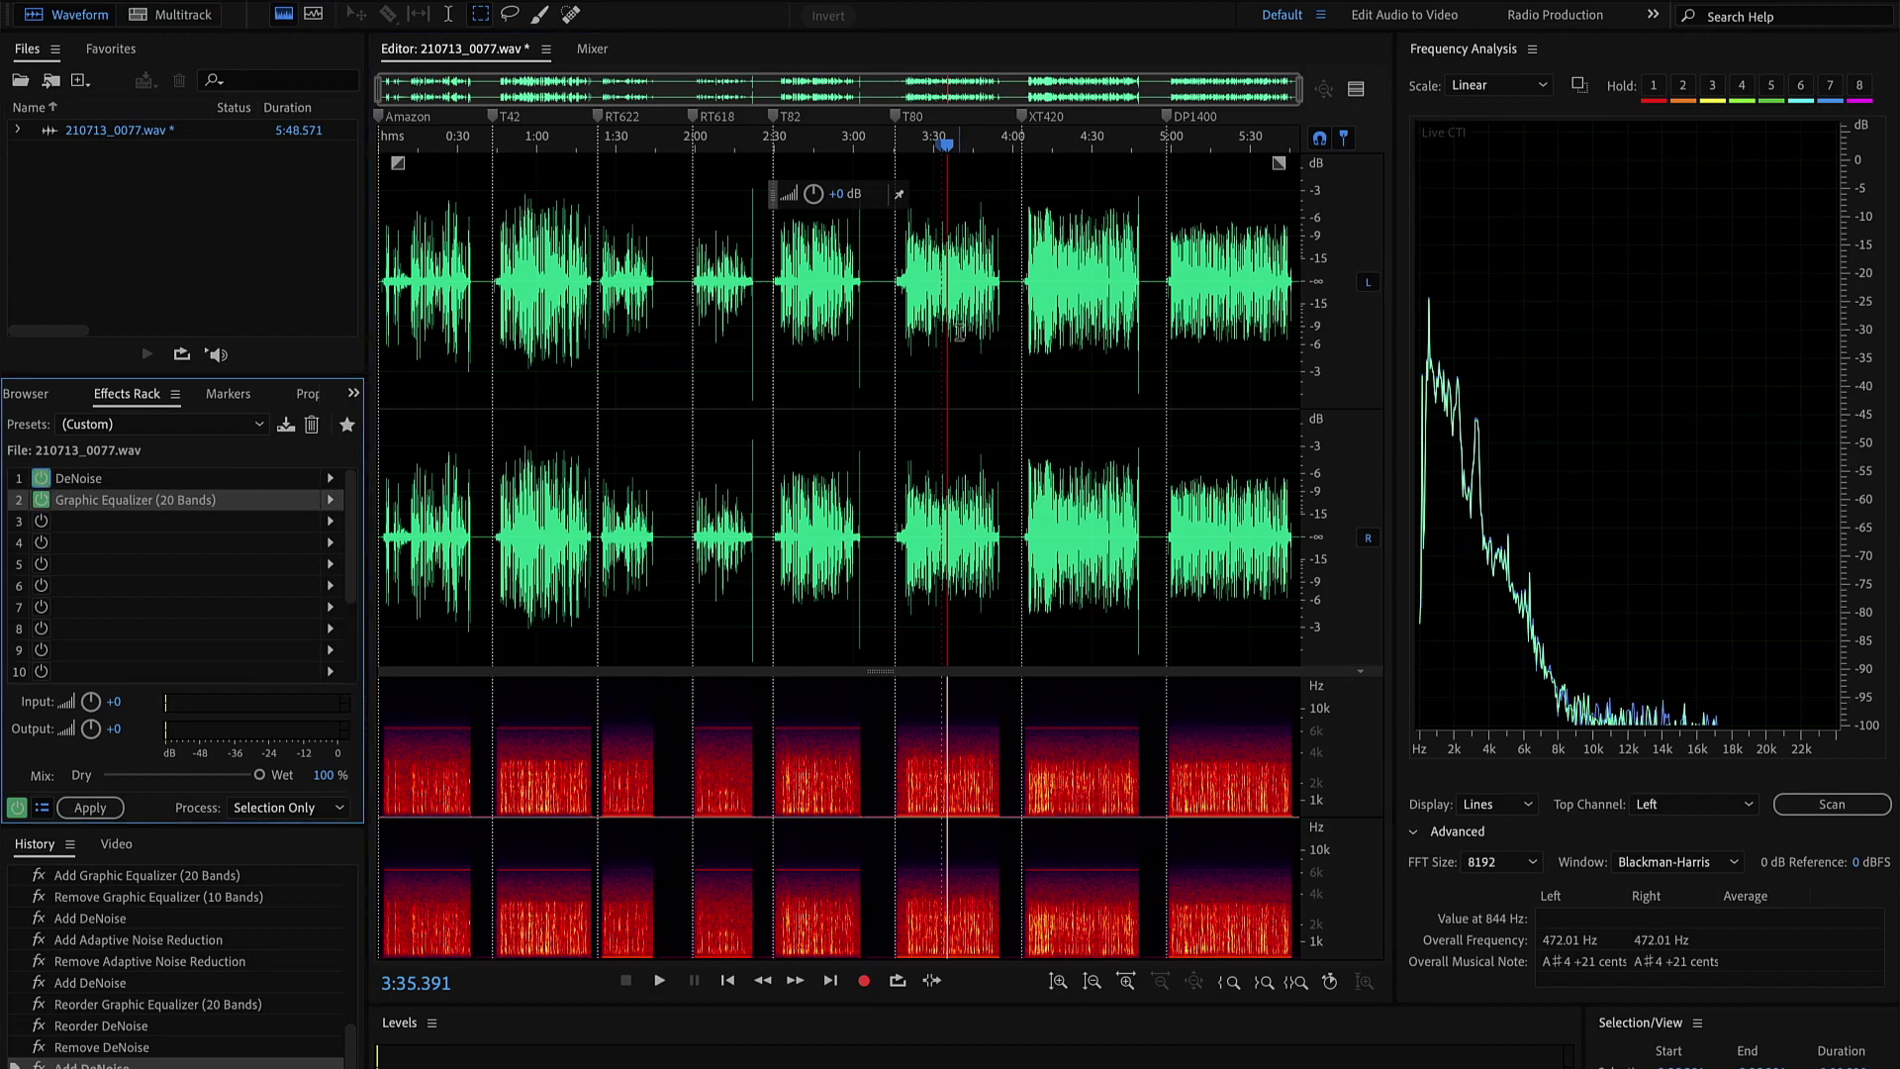
left_click(937, 319)
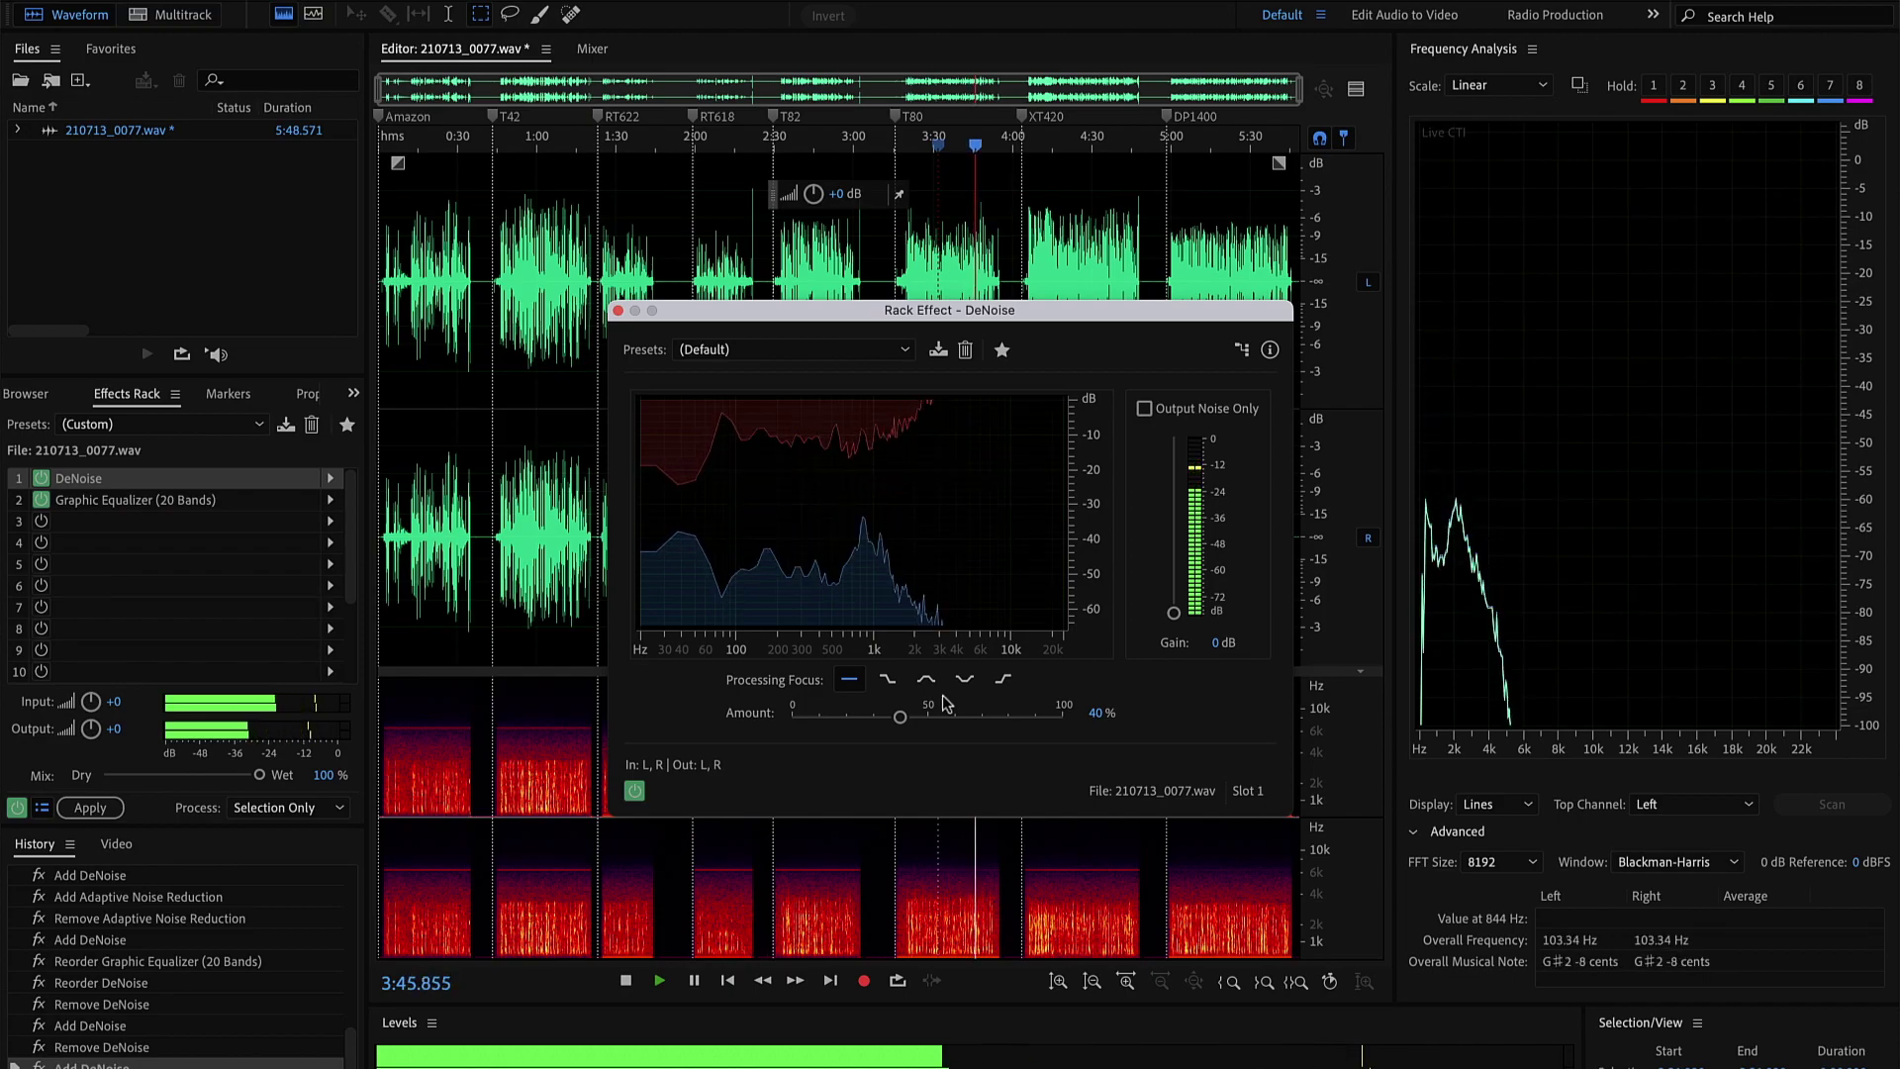
key("space")
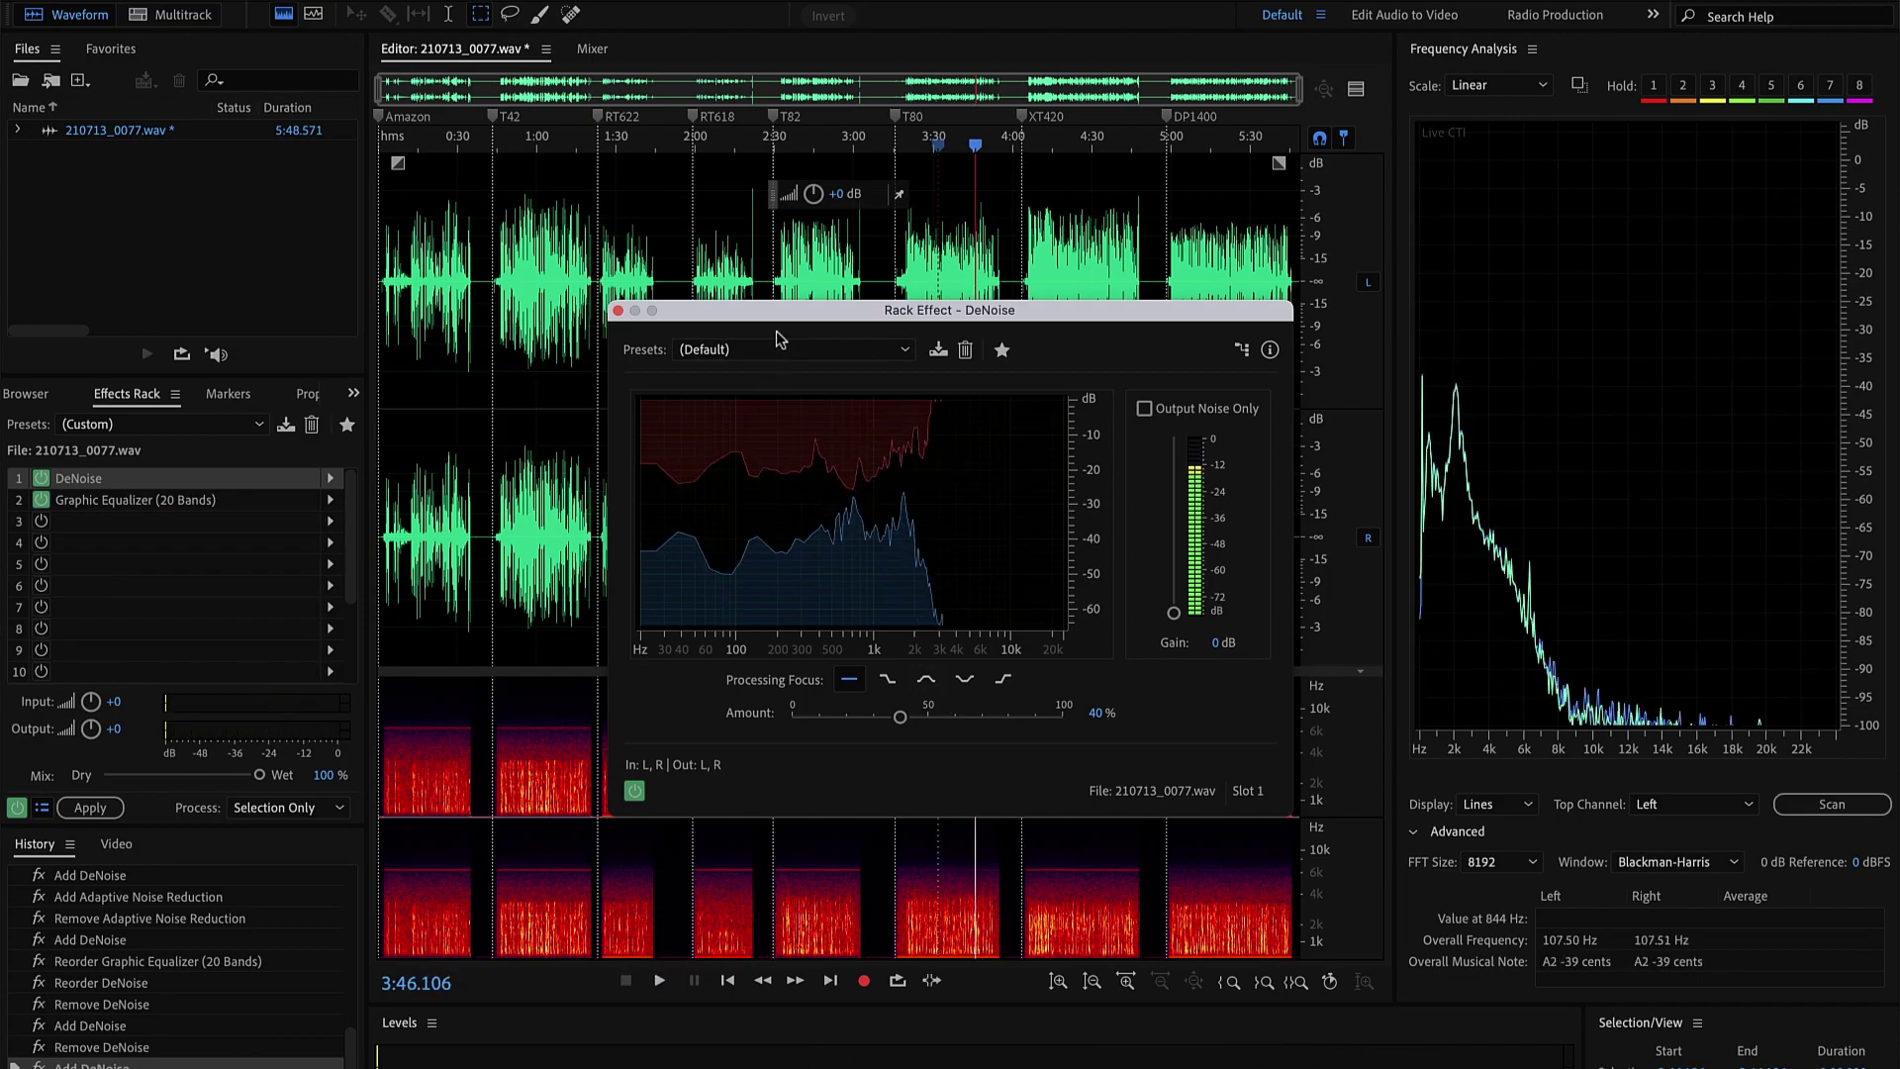